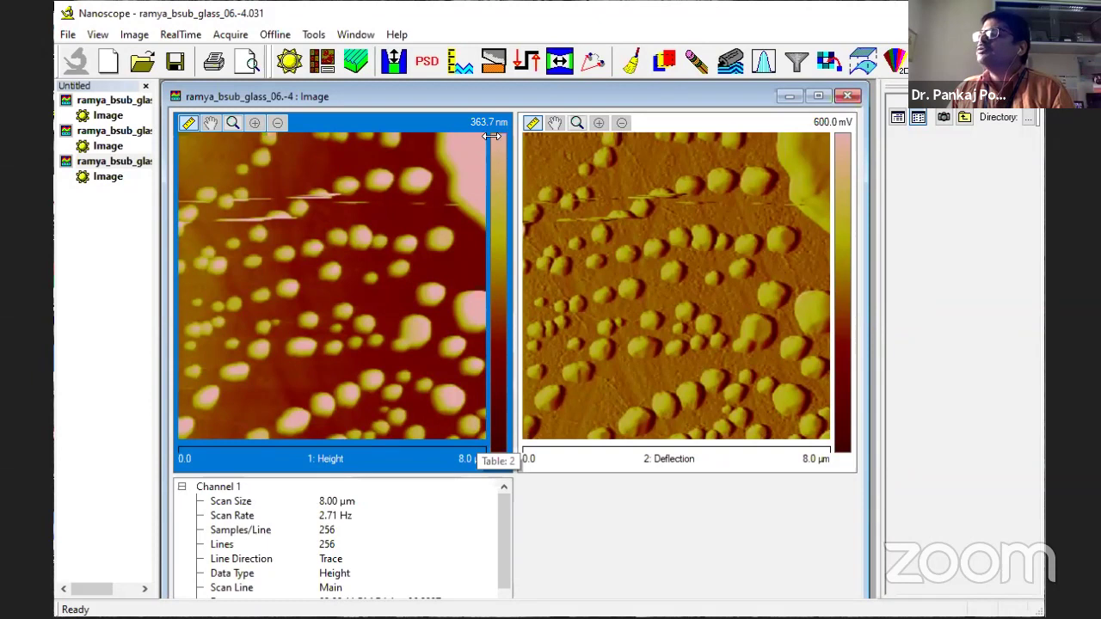
Step: Set the Height image's color scale table to 3
right_click(496, 217)
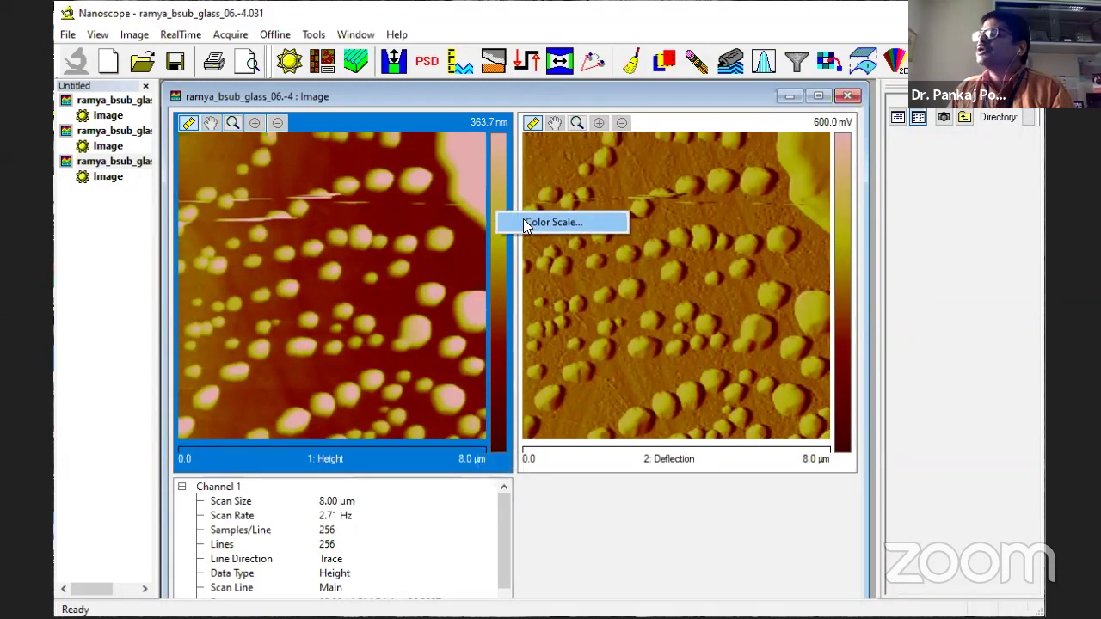
left_click(523, 220)
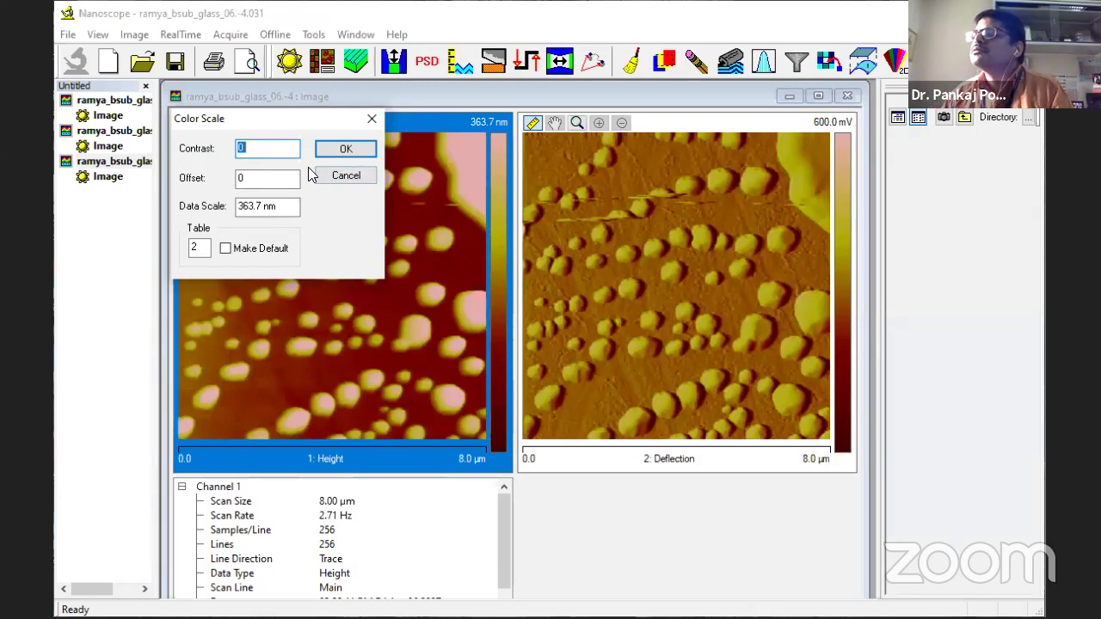
key("Tab")
key("Tab")
key("Tab")
key("BackSpace")
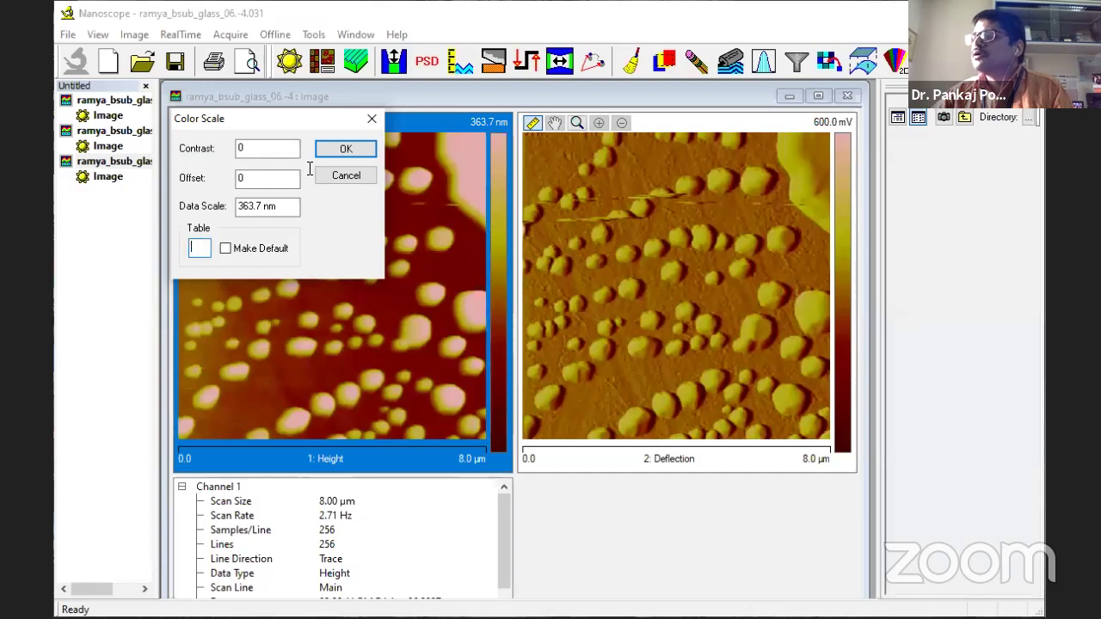
type("3")
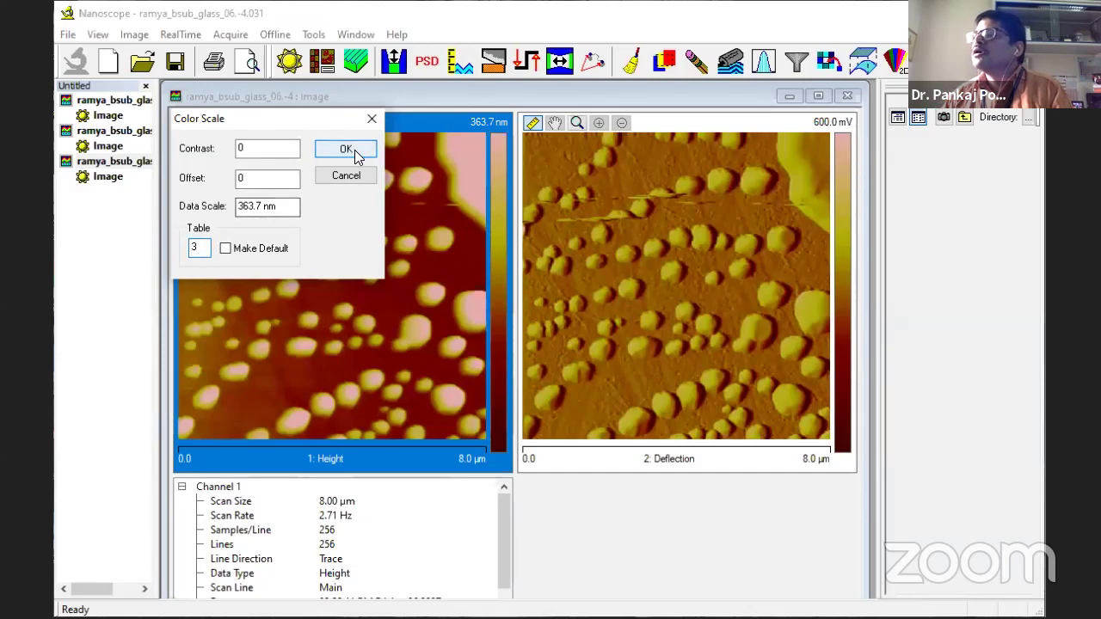
left_click(346, 149)
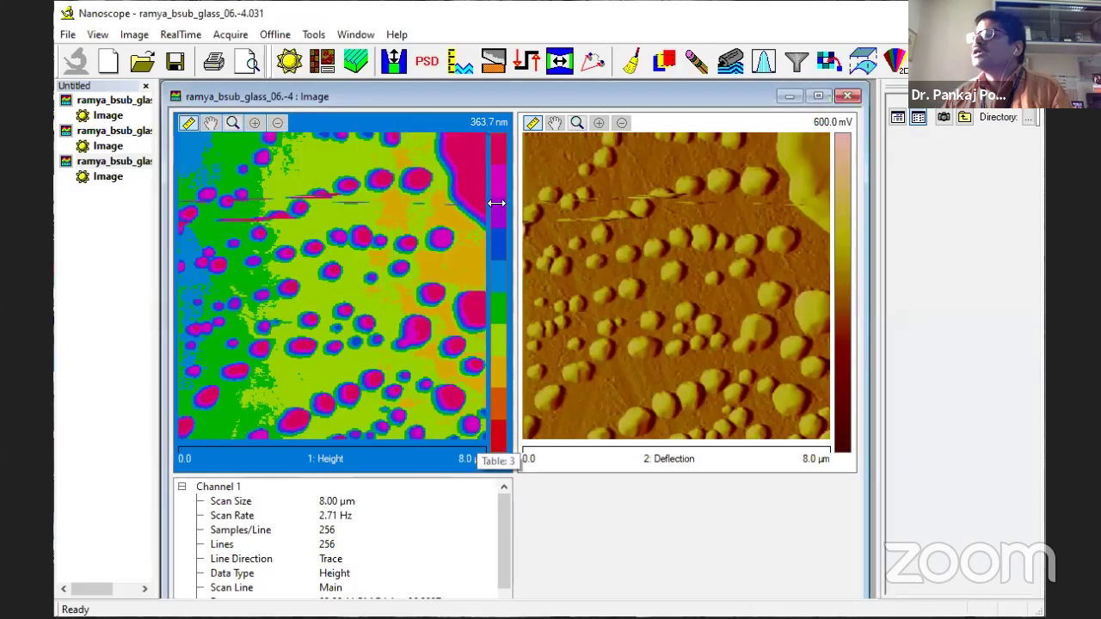
Step: Set the Height image's color scale table back to 2
right_click(497, 203)
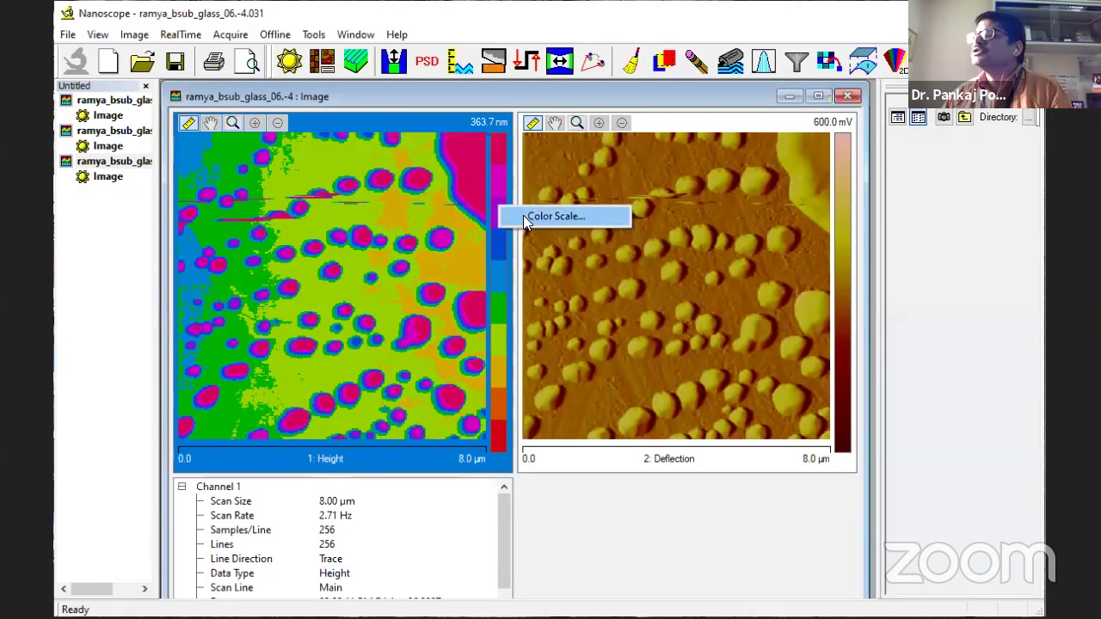
left_click(555, 216)
left_click(205, 248)
key("BackSpace")
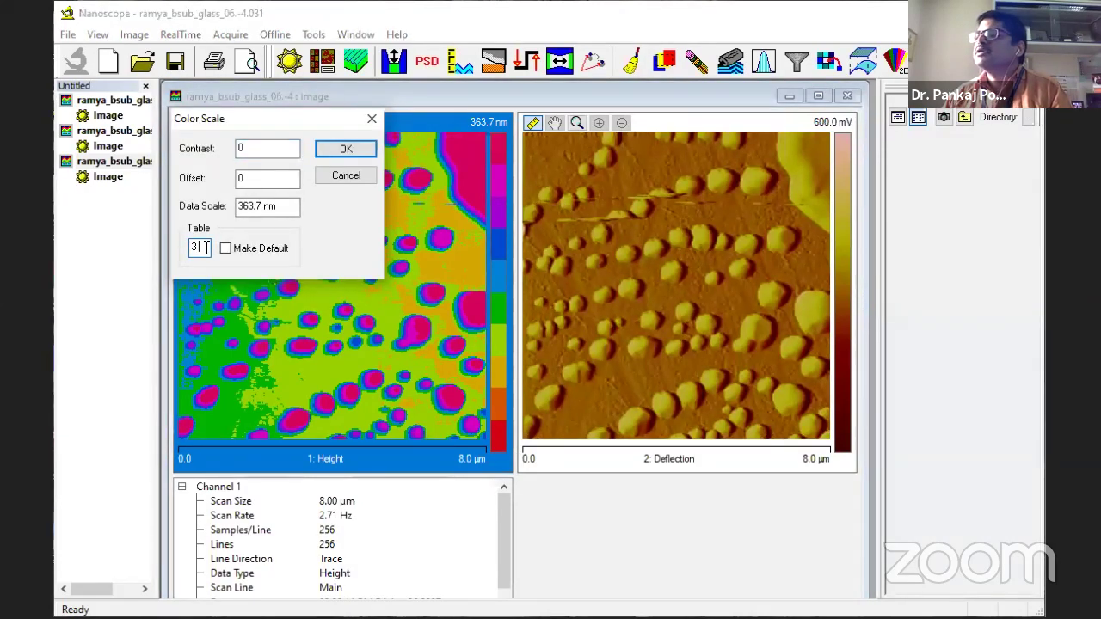
left_click(363, 148)
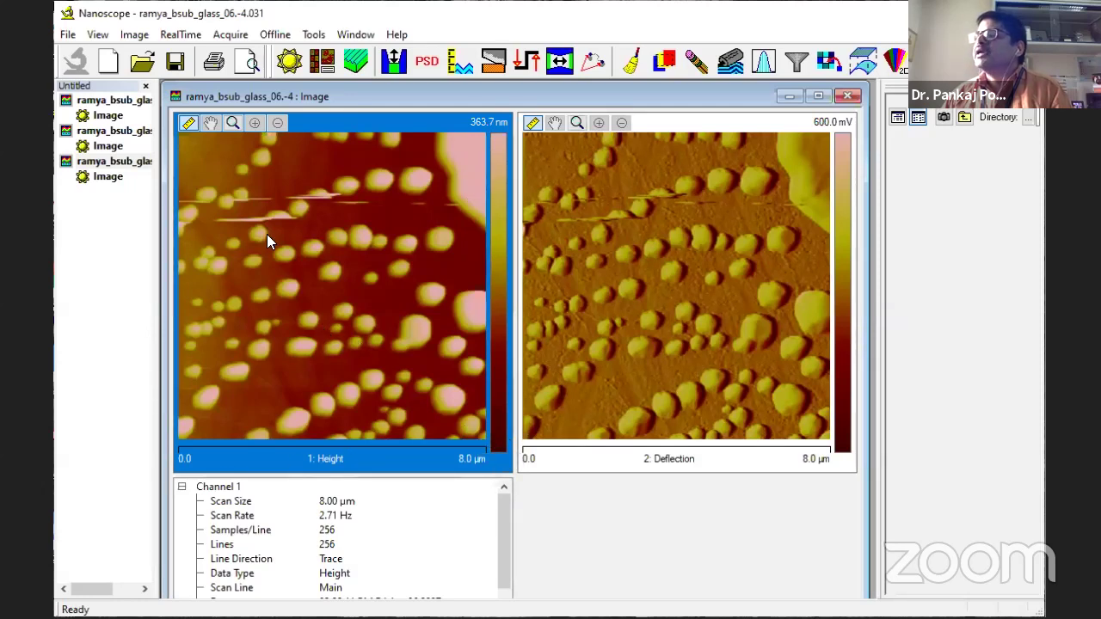
Step: Zoom the Height image into a region about 3.3 µm wide around the horizontal streaks
left_click_drag(267, 234, 263, 211)
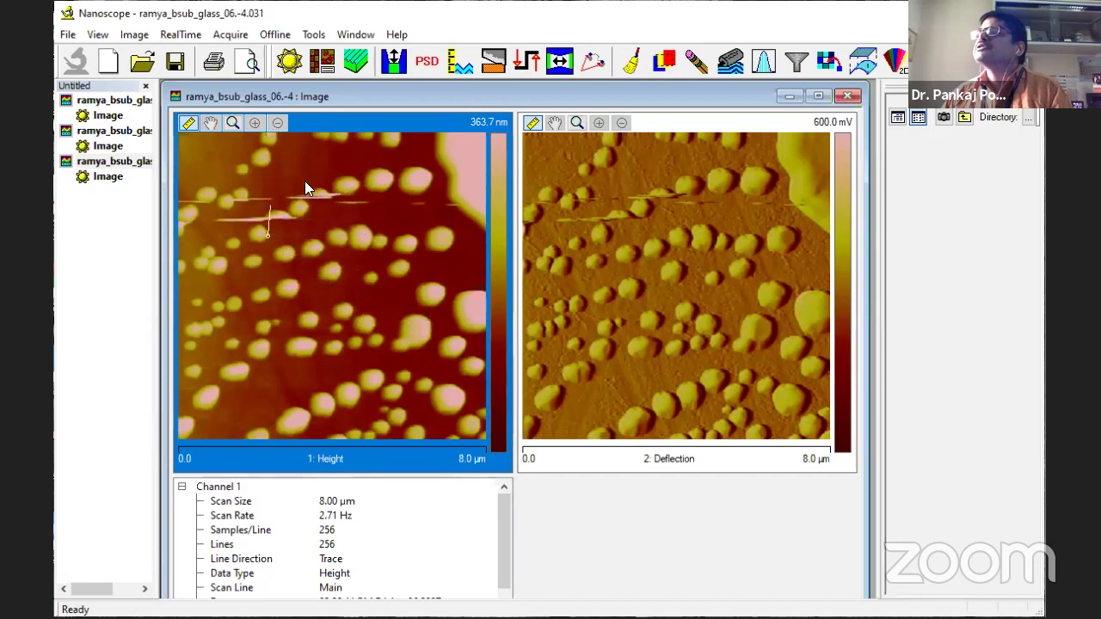
left_click(236, 120)
left_click_drag(246, 203, 377, 296)
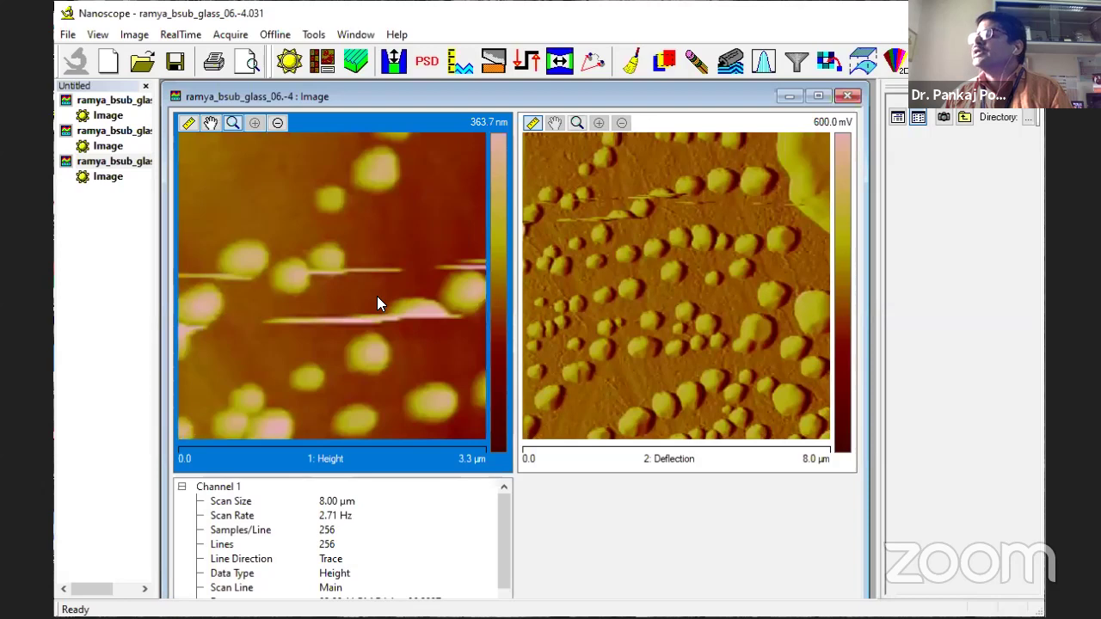
Step: Maximize the image window and create a 3D surface plot from the Deflection channel
left_click(685, 290)
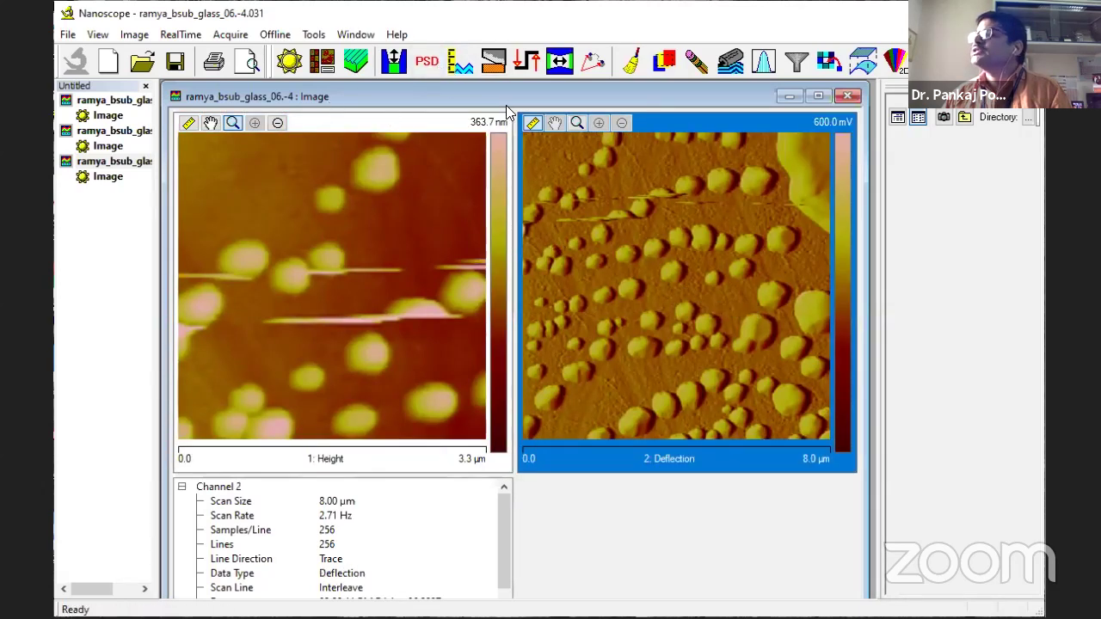
left_click(817, 97)
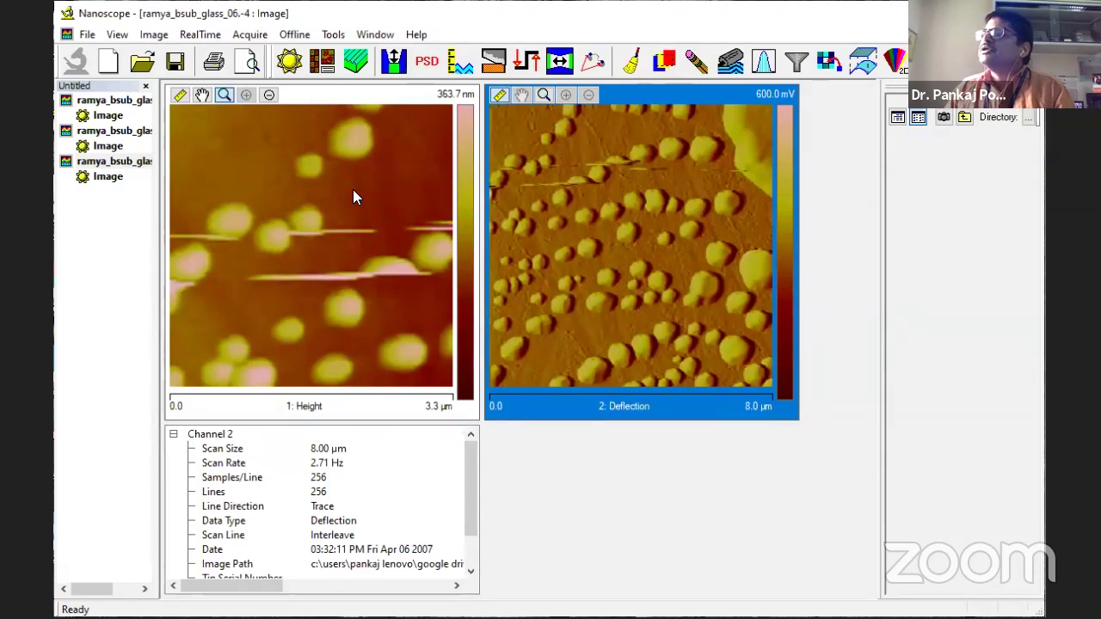
left_click(355, 47)
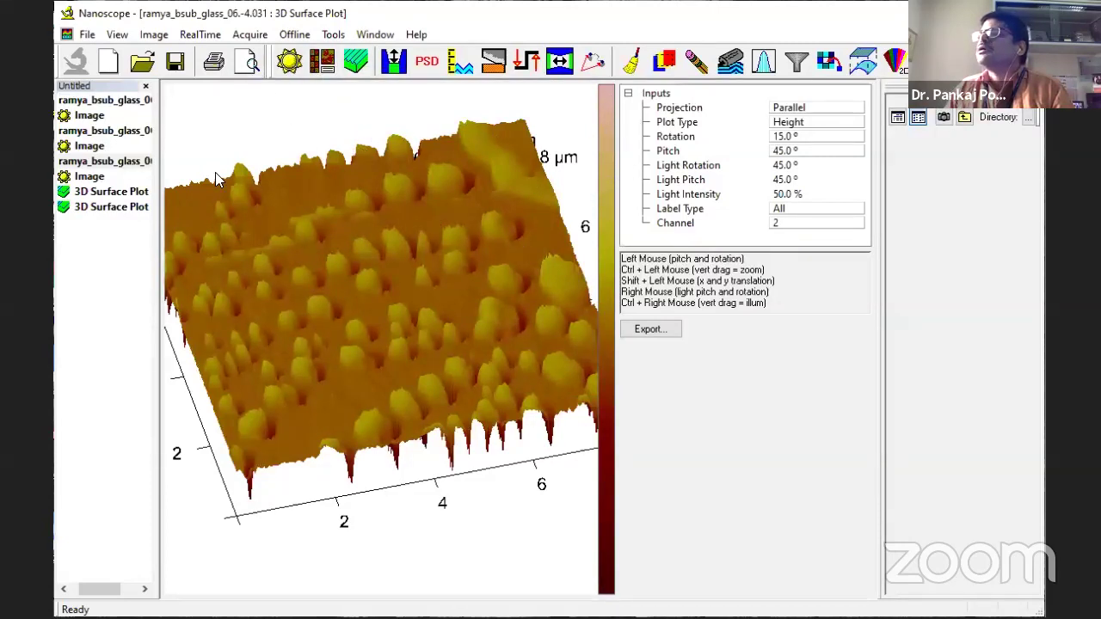
Step: Open the Image view of the scan file ending in .010 from the workspace
double_click(108, 166)
double_click(109, 166)
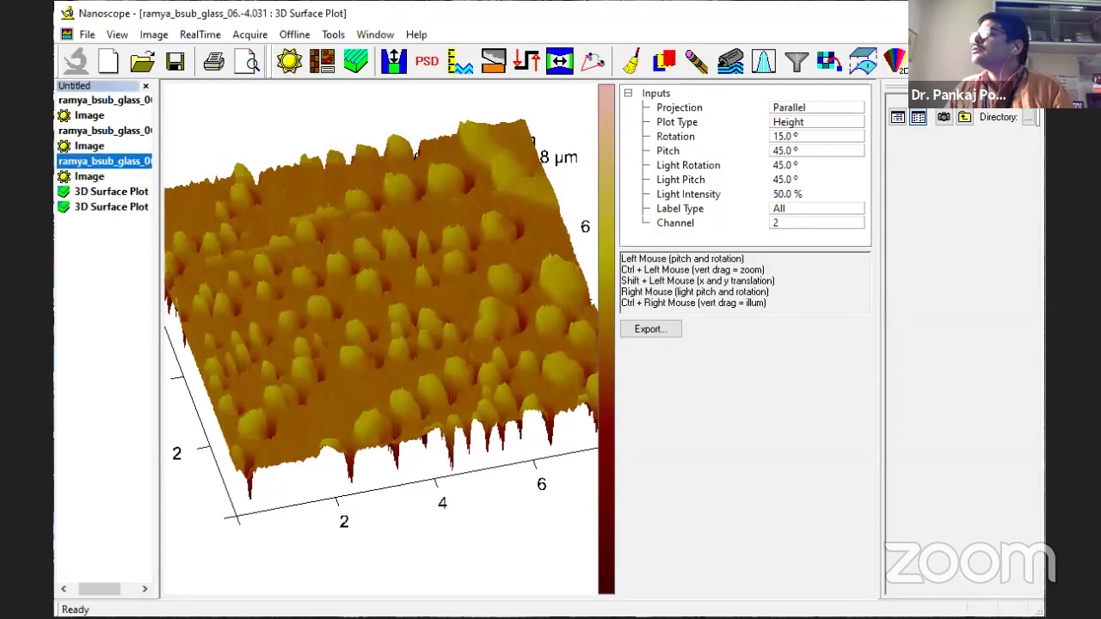
left_click(111, 191)
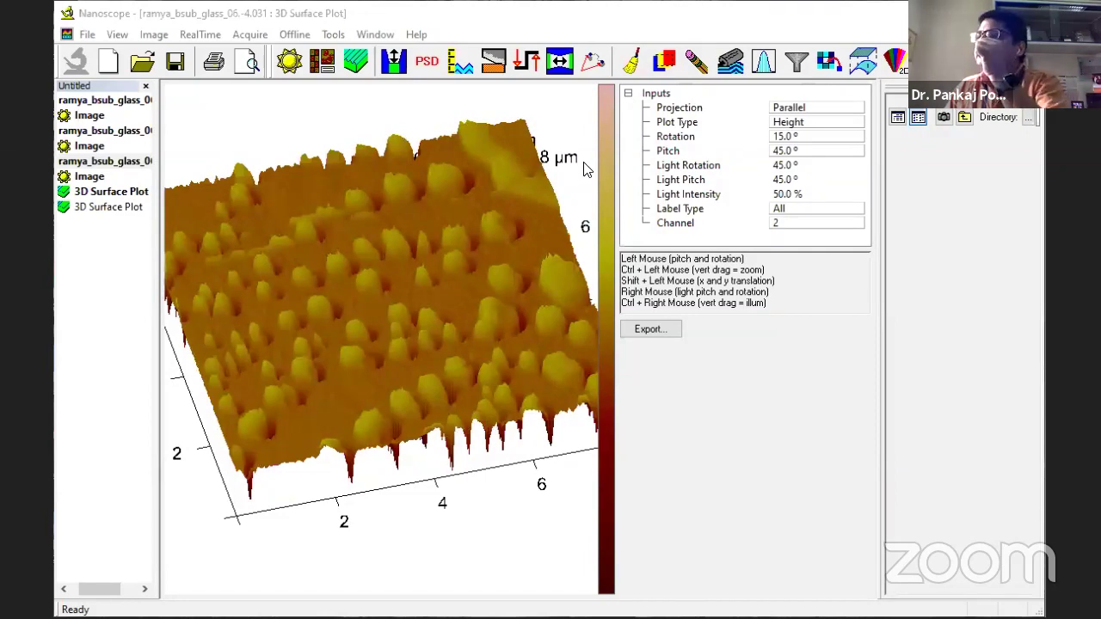
double_click(98, 116)
double_click(84, 147)
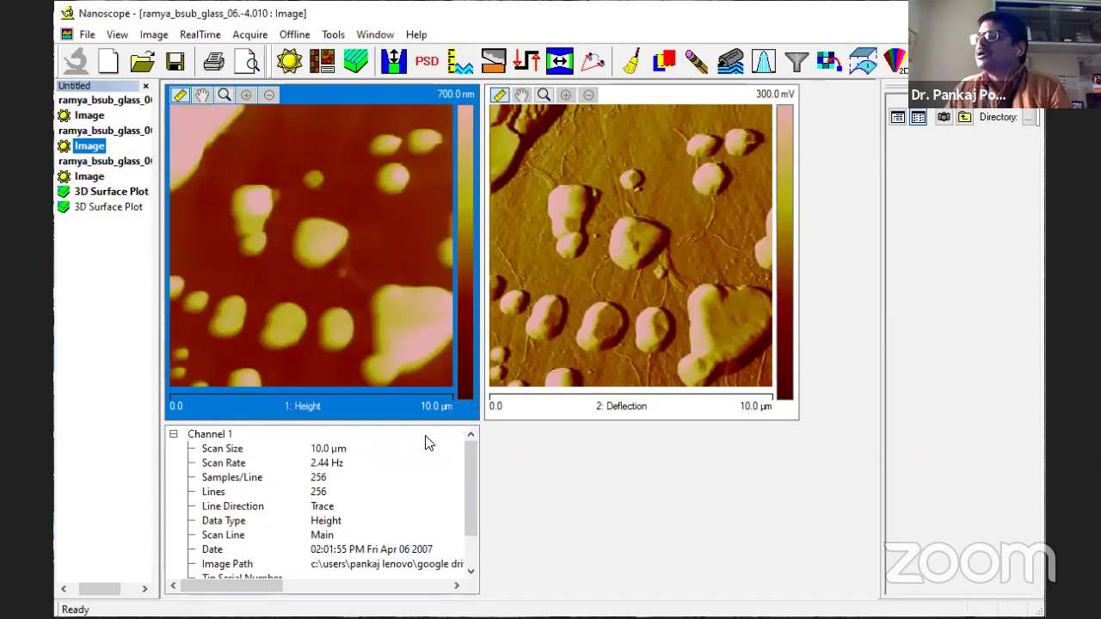
Step: Draw a horizontal line across the upper part of the Height image and check the samples per line in the scan parameters
left_click(469, 497)
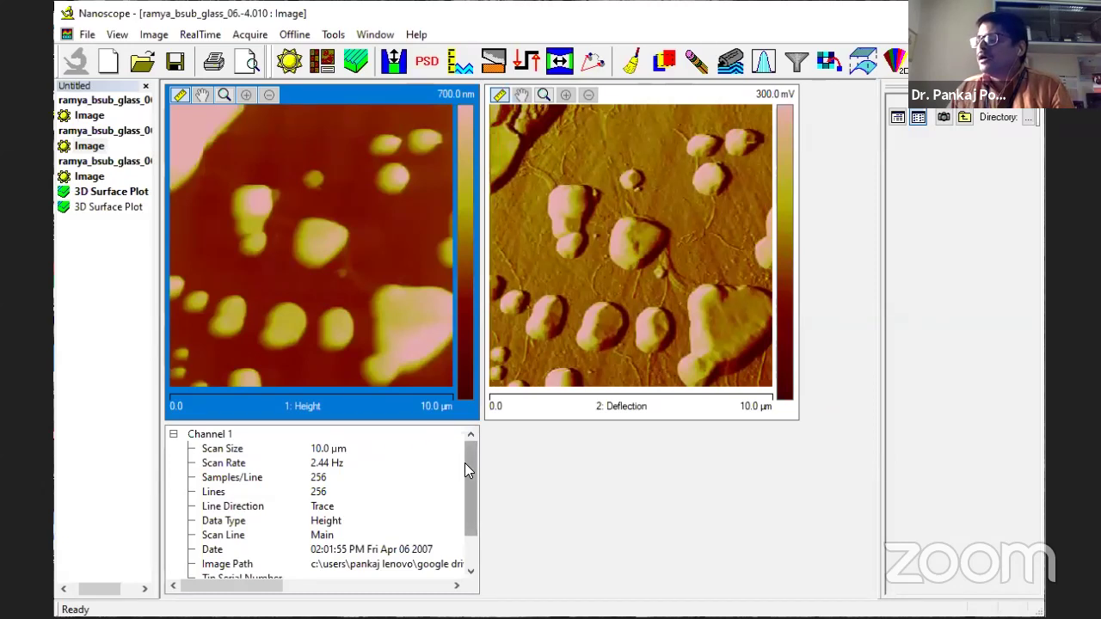
mouse_move(464, 469)
left_mouse_down()
mouse_move(466, 482)
mouse_move(468, 459)
mouse_move(466, 470)
left_mouse_up()
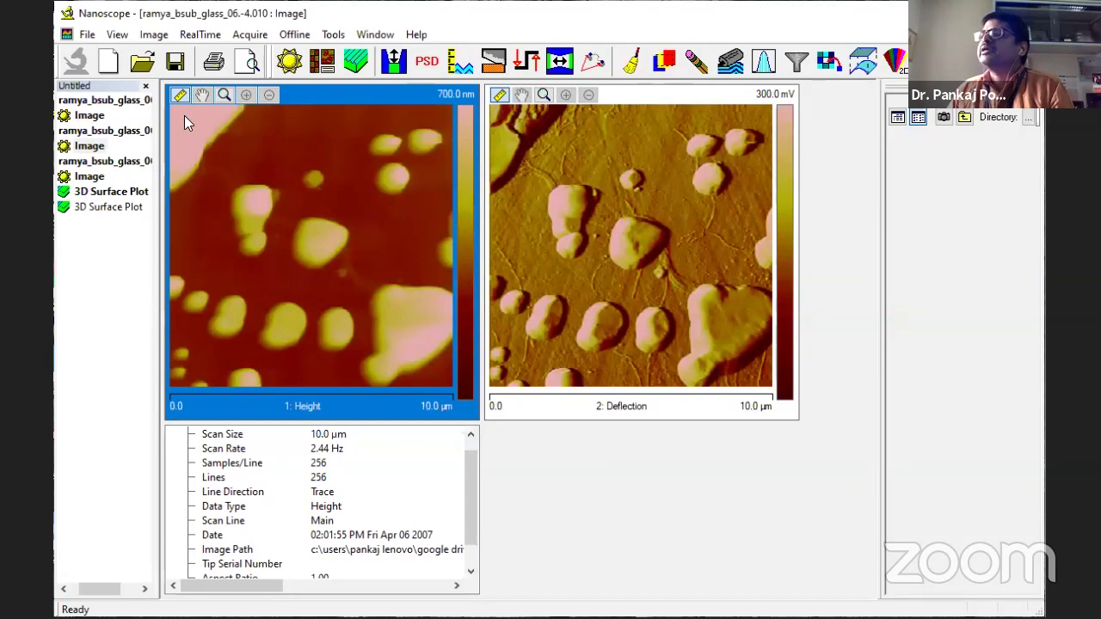
left_click_drag(177, 120, 454, 123)
mouse_move(186, 129)
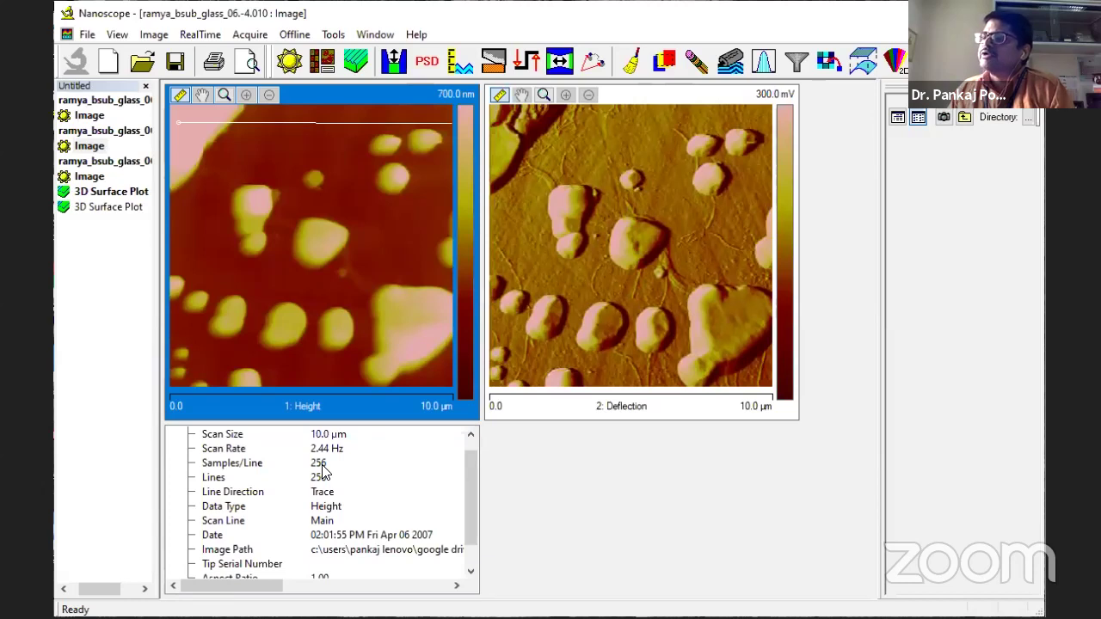
left_click_drag(188, 588, 333, 466)
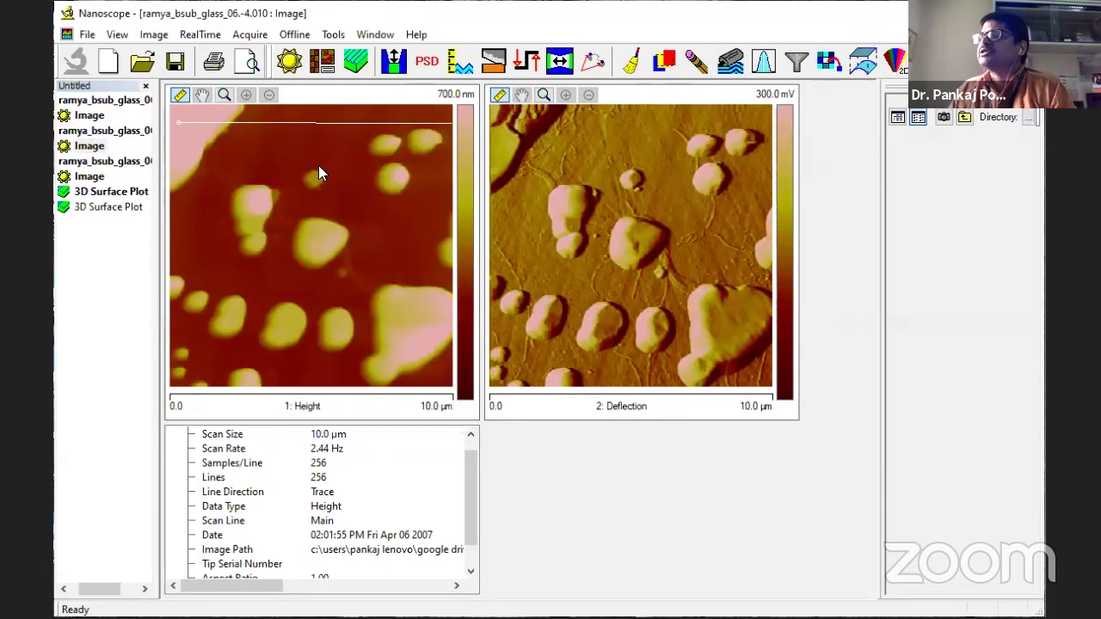
Step: Zoom the .010 scan's Height image into a background region about 664 nm wide
left_click(248, 198)
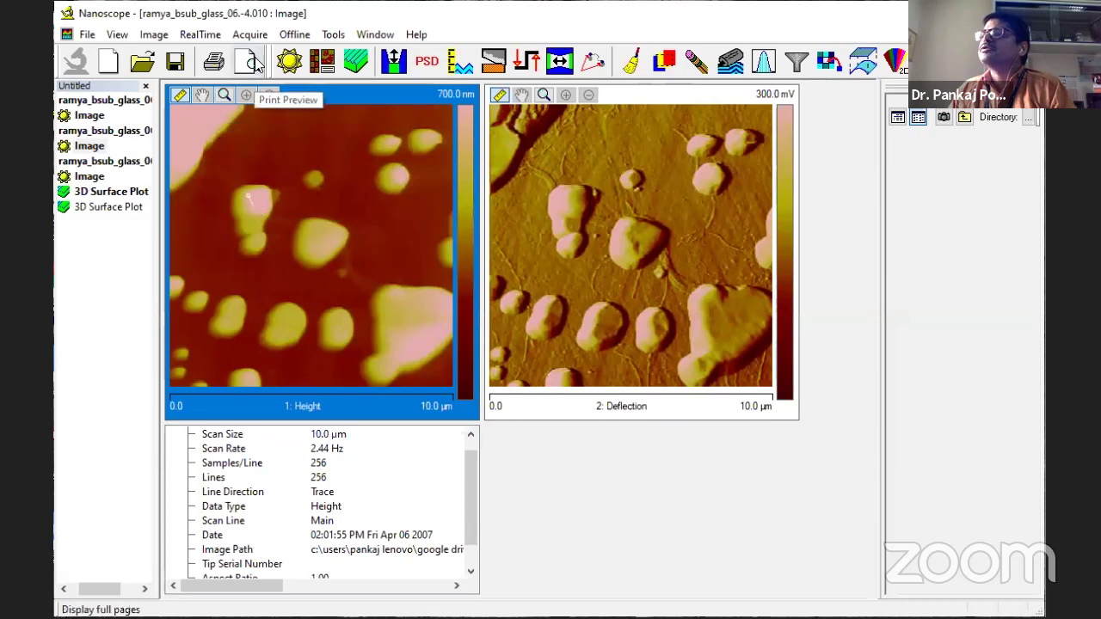
left_click(221, 96)
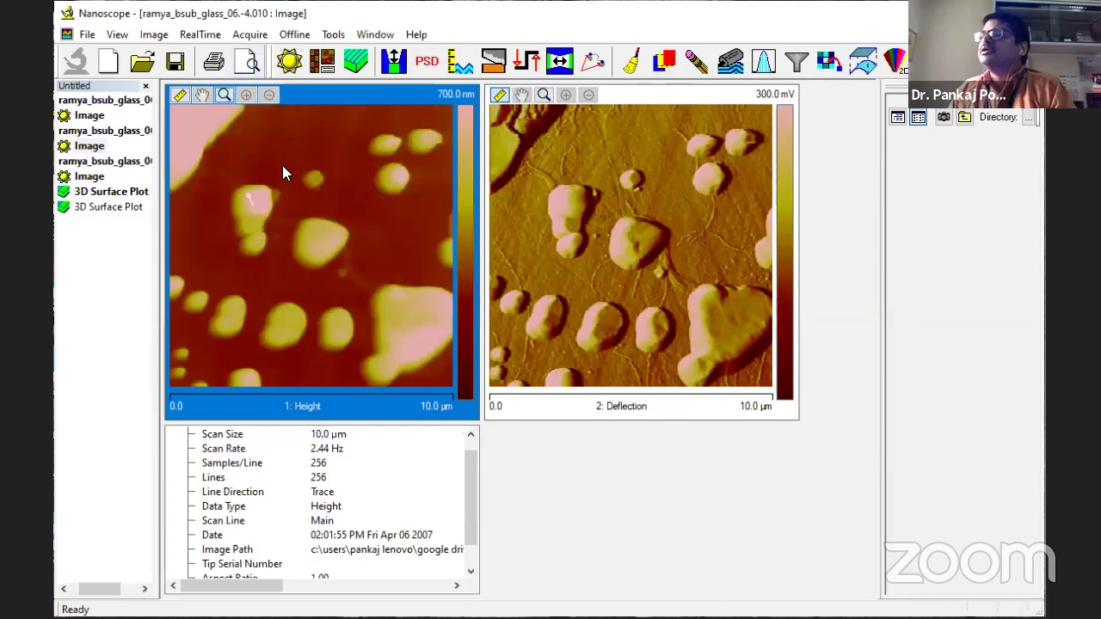
left_click(411, 253)
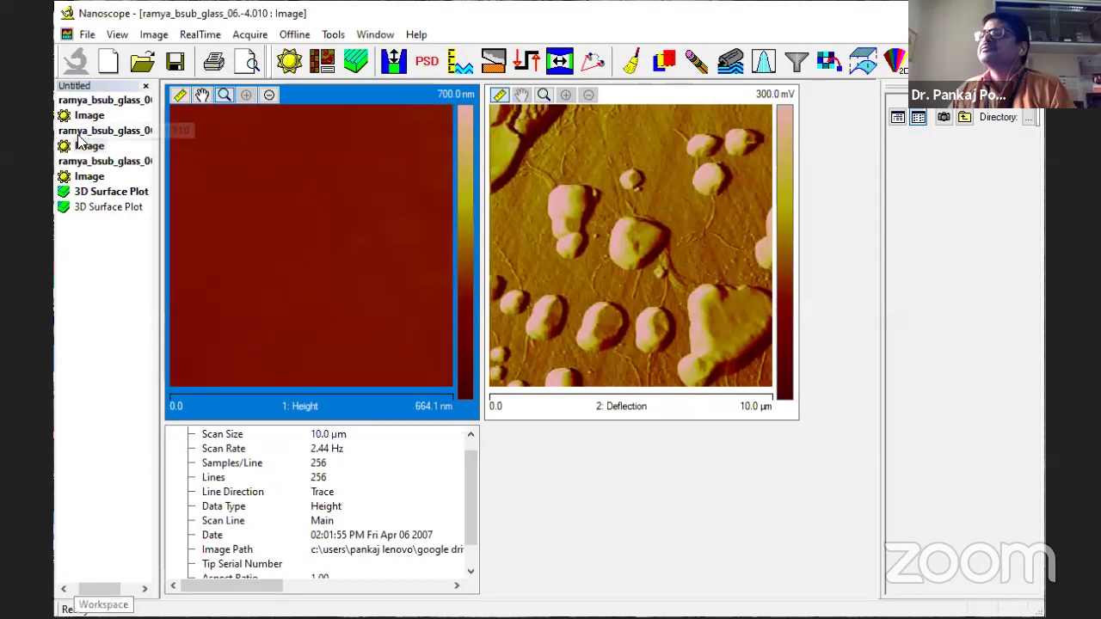
Step: Open the .031 scan's Image view and zoom its Height image progressively into a region about 437.5 nm wide
double_click(95, 177)
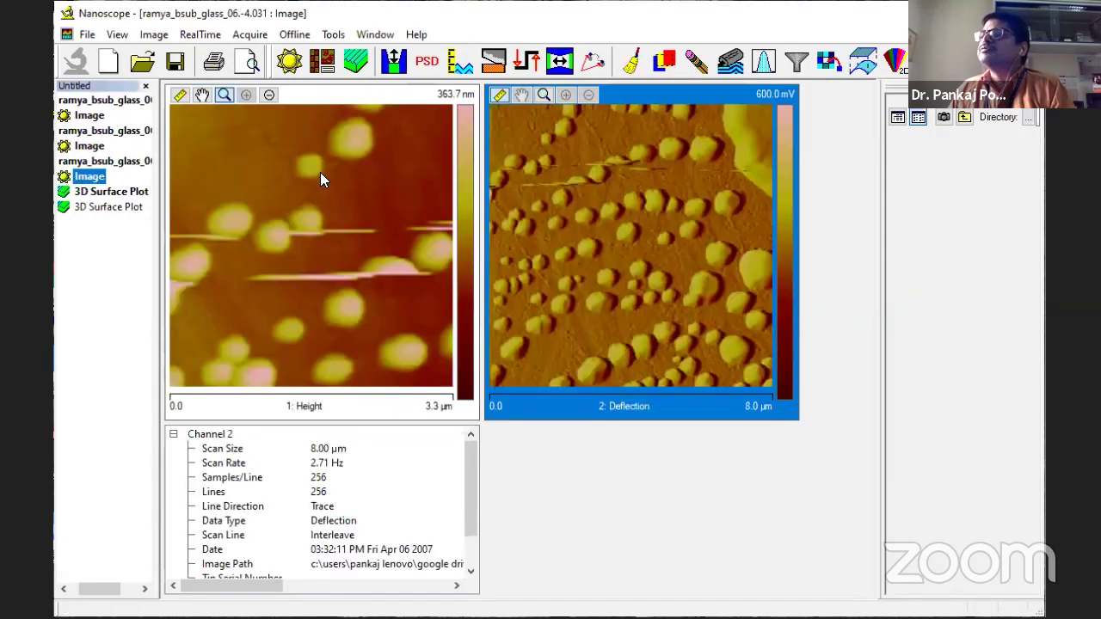
left_click(224, 94)
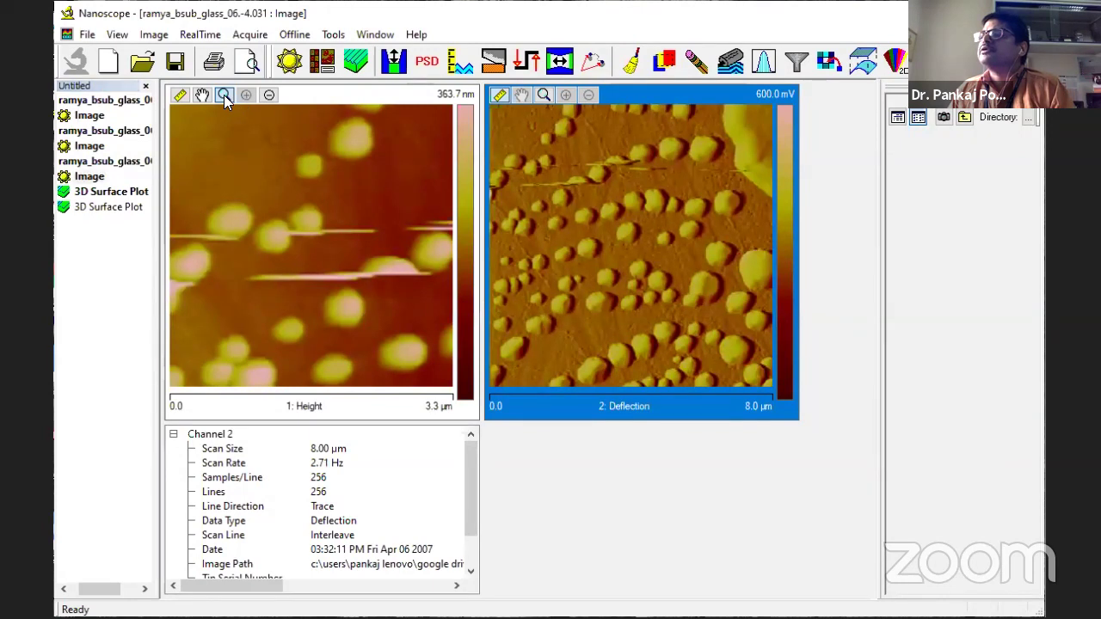
left_click_drag(272, 166, 363, 229)
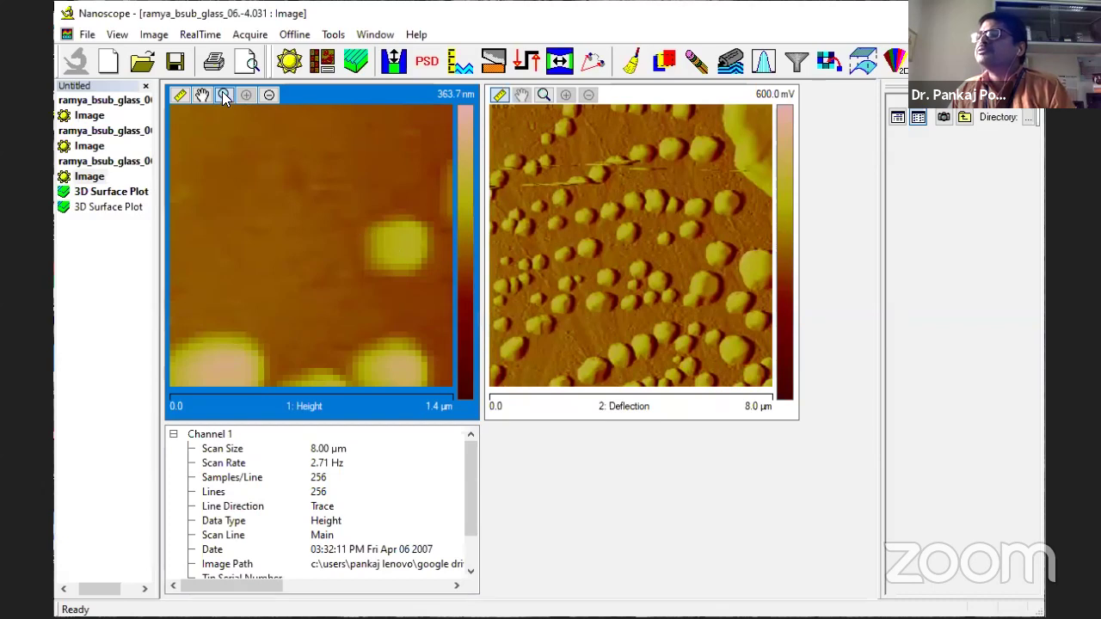
left_click_drag(365, 212, 435, 298)
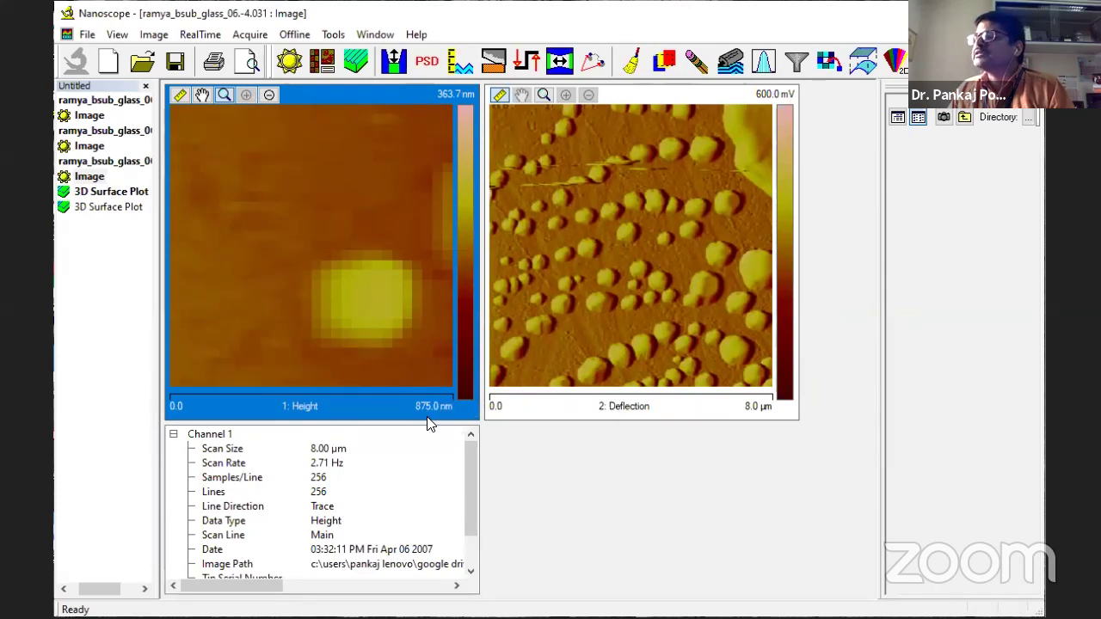
left_click_drag(252, 313, 360, 329)
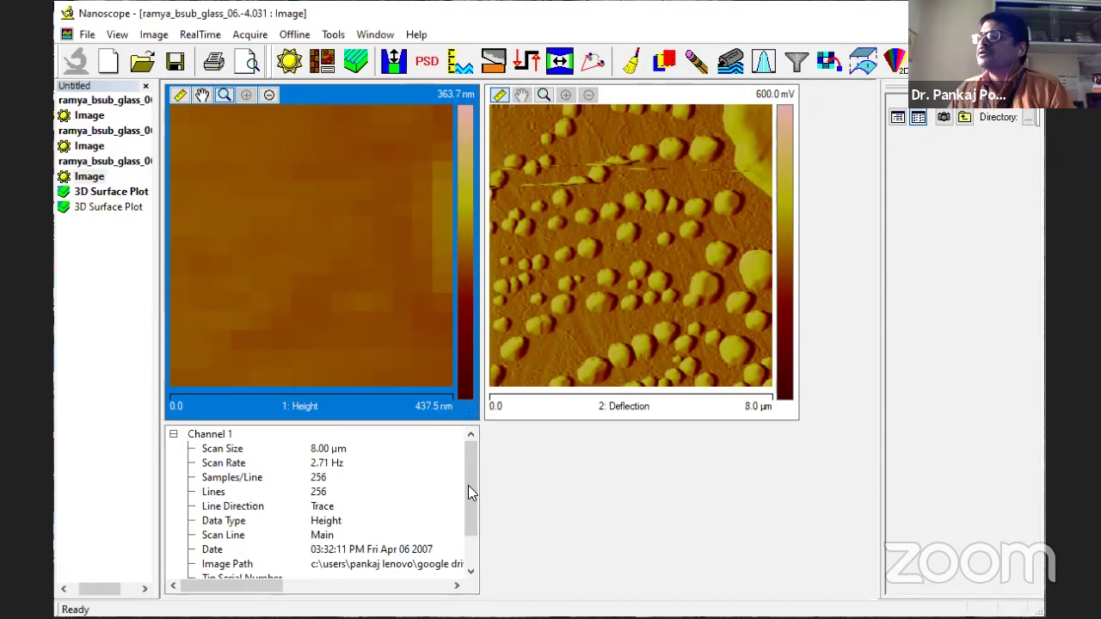
Step: Examine the scan parameters of the .031 and .010 images, including the .010 image path, and compare both zoomed Height images
left_click(472, 547)
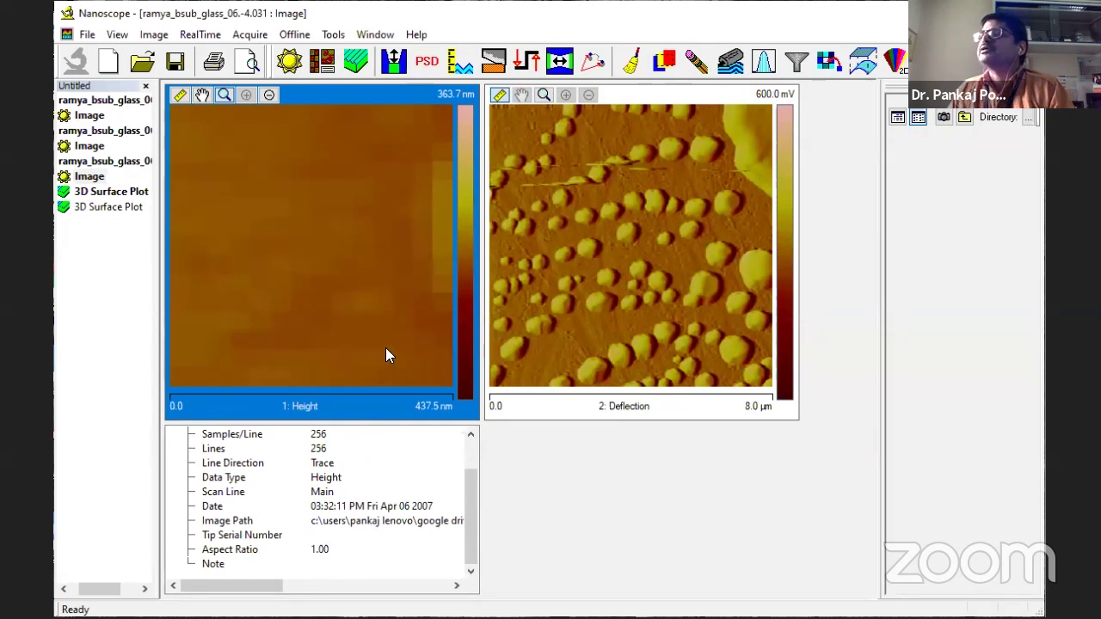
left_click(89, 146)
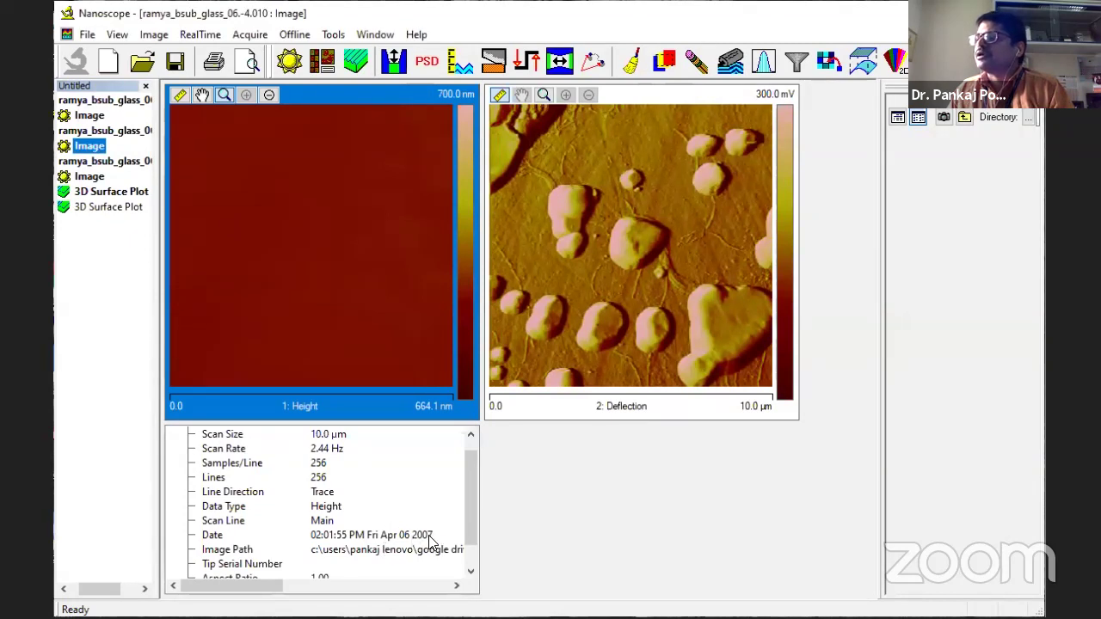
left_click(340, 585)
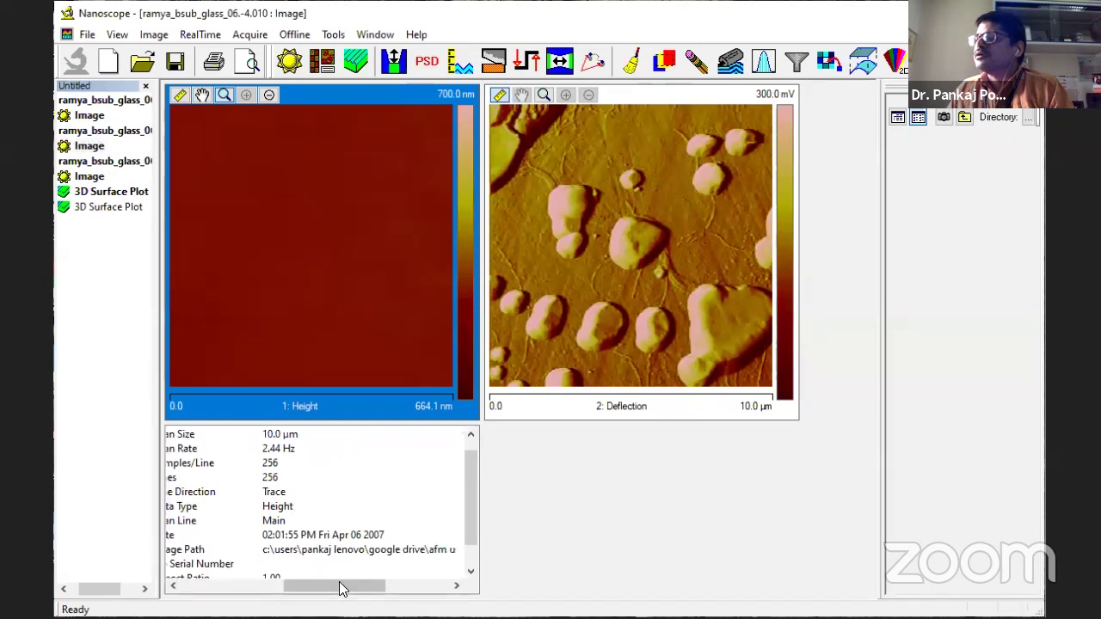
left_click_drag(348, 585, 318, 585)
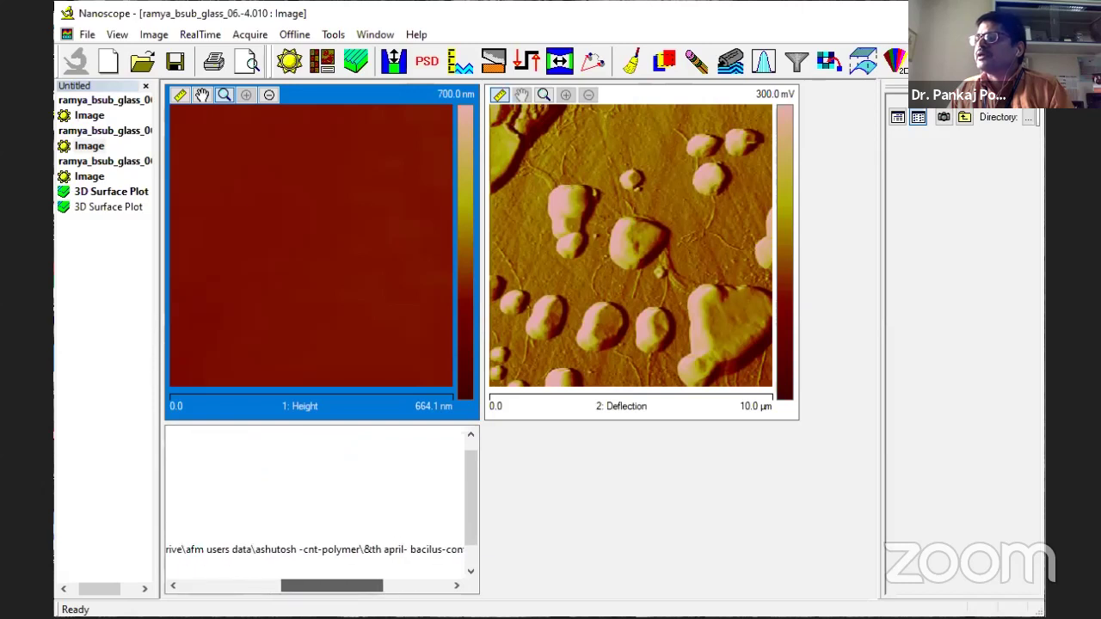
left_click(193, 584)
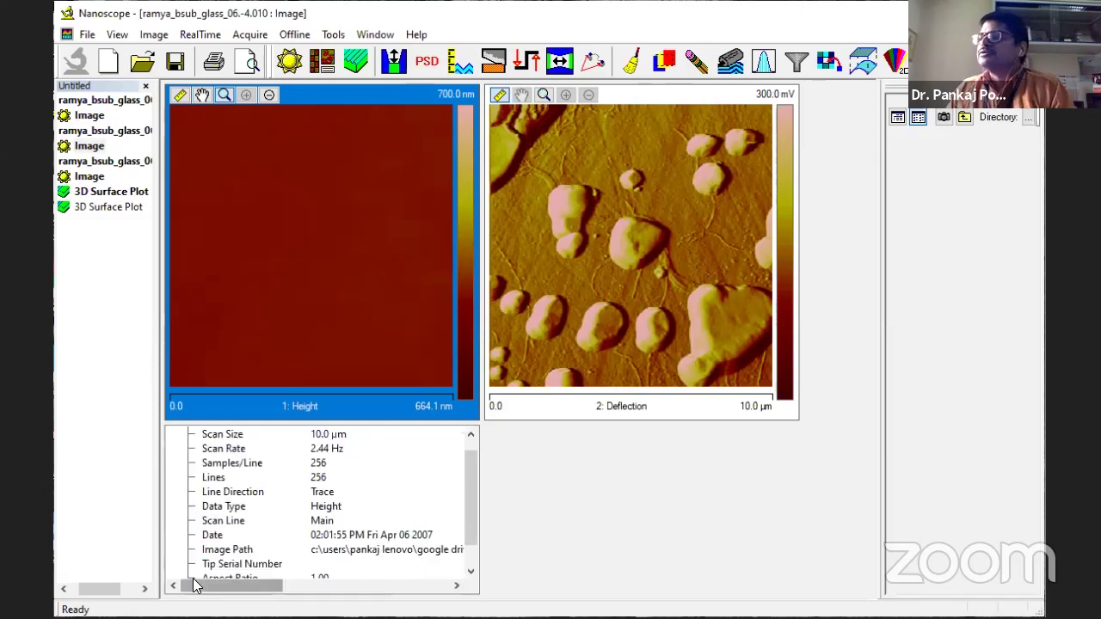
left_click(82, 177)
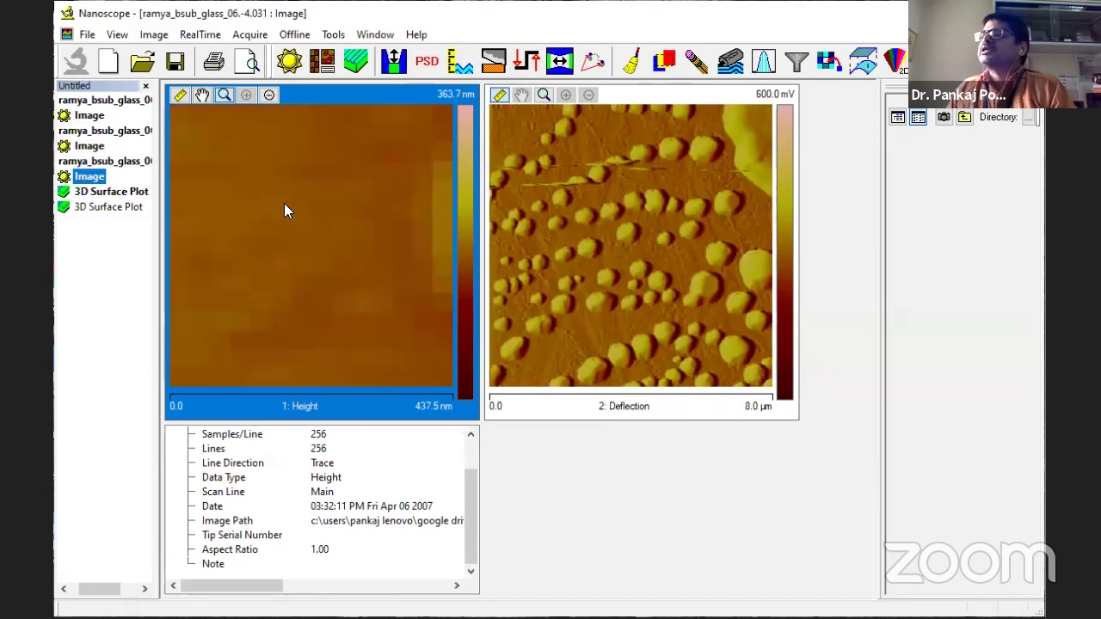
left_click(95, 145)
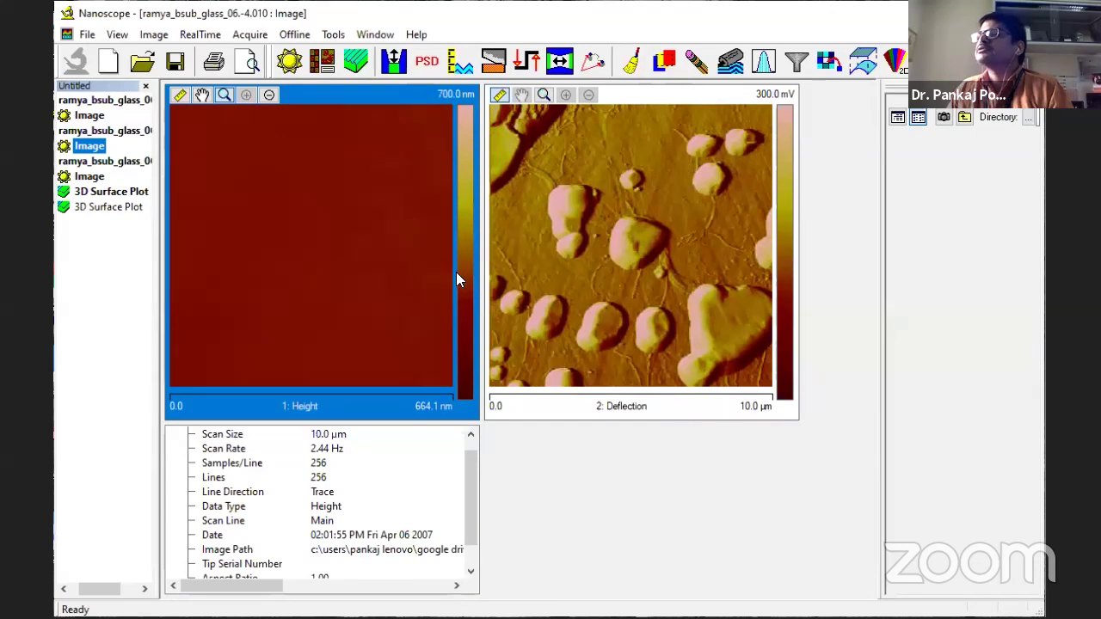
Step: Switch the Deflection image to channel 1
right_click(248, 187)
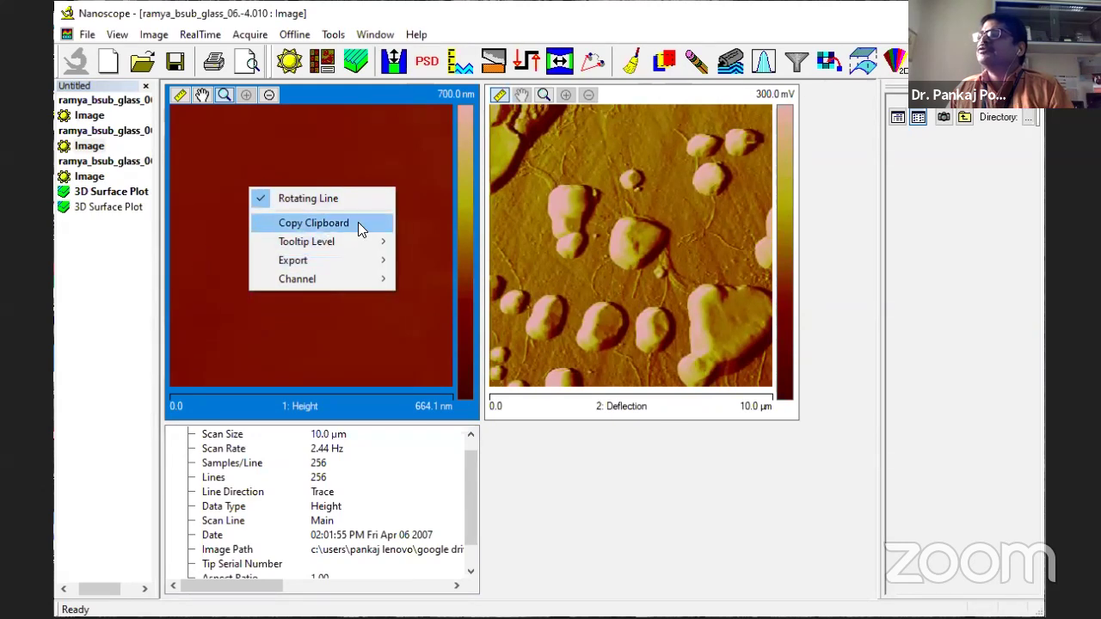
left_click(530, 219)
right_click(530, 219)
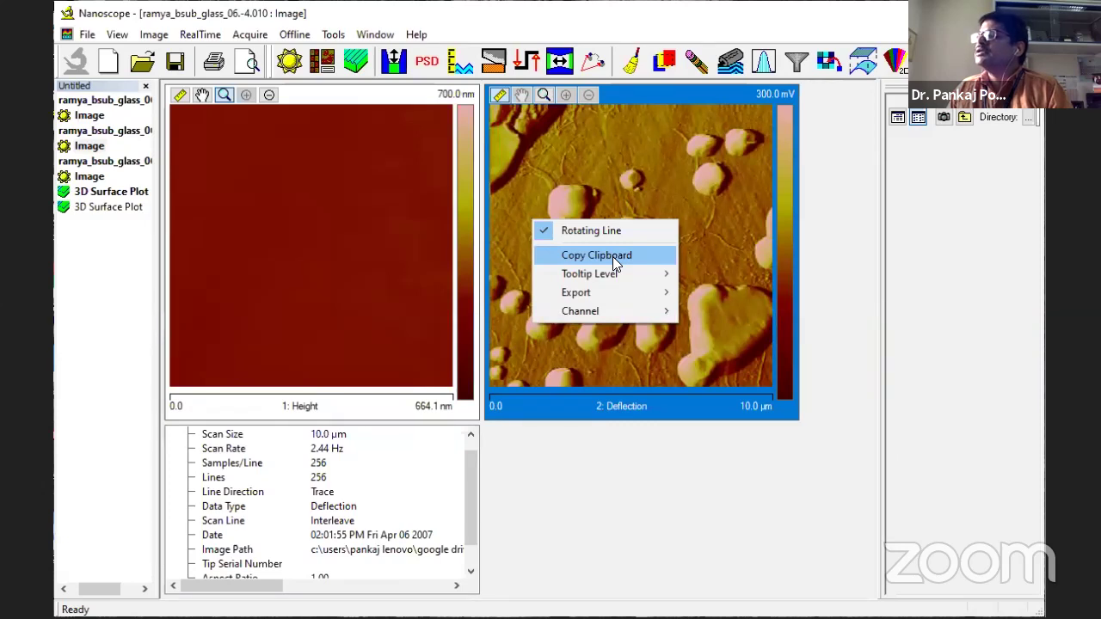
mouse_move(614, 279)
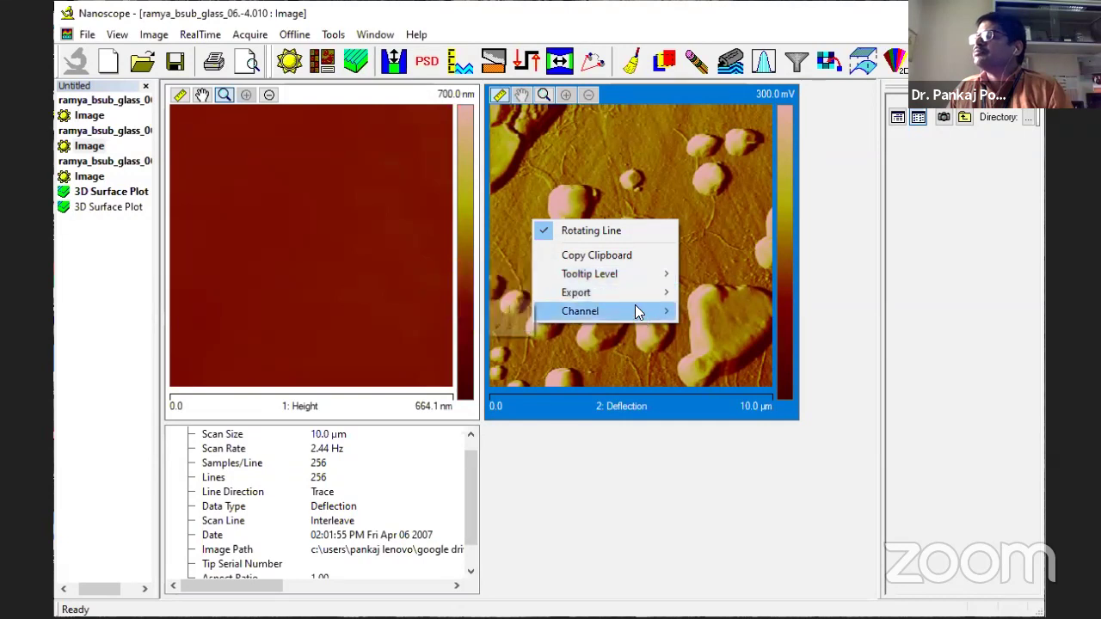
mouse_move(594, 294)
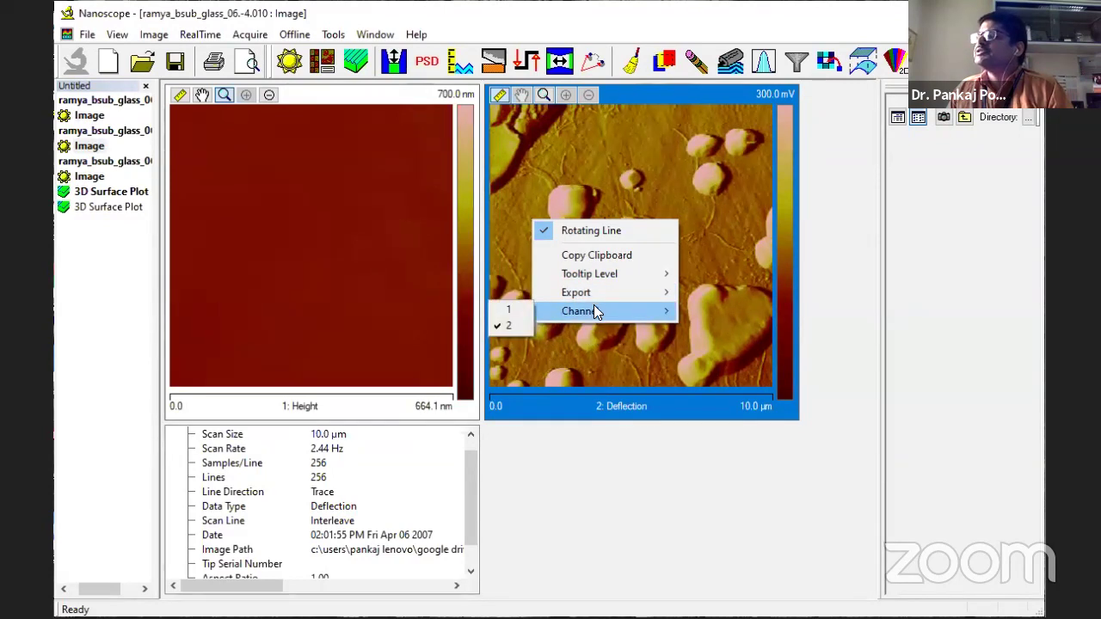
left_click(508, 313)
Step: Return the second image to channel 2, the Deflection data
right_click(649, 268)
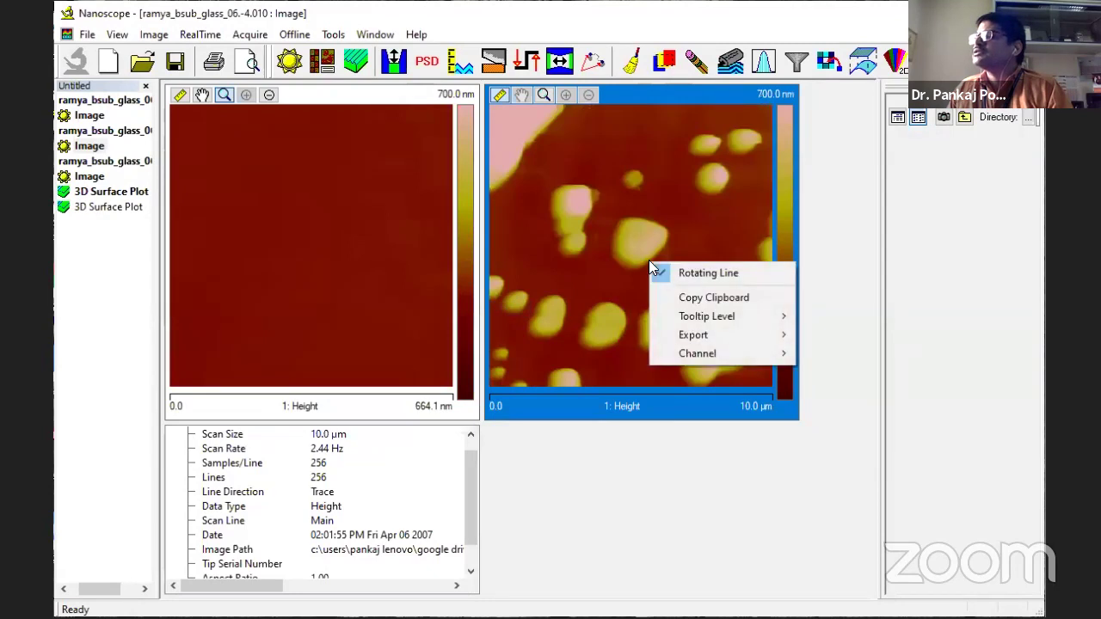
mouse_move(719, 356)
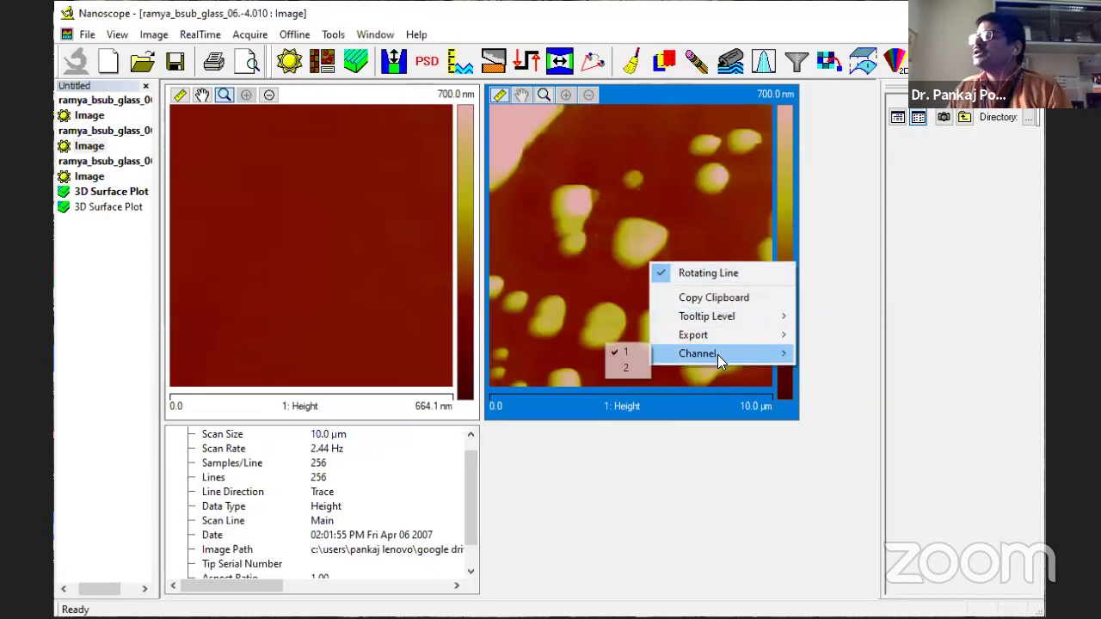
left_click(617, 362)
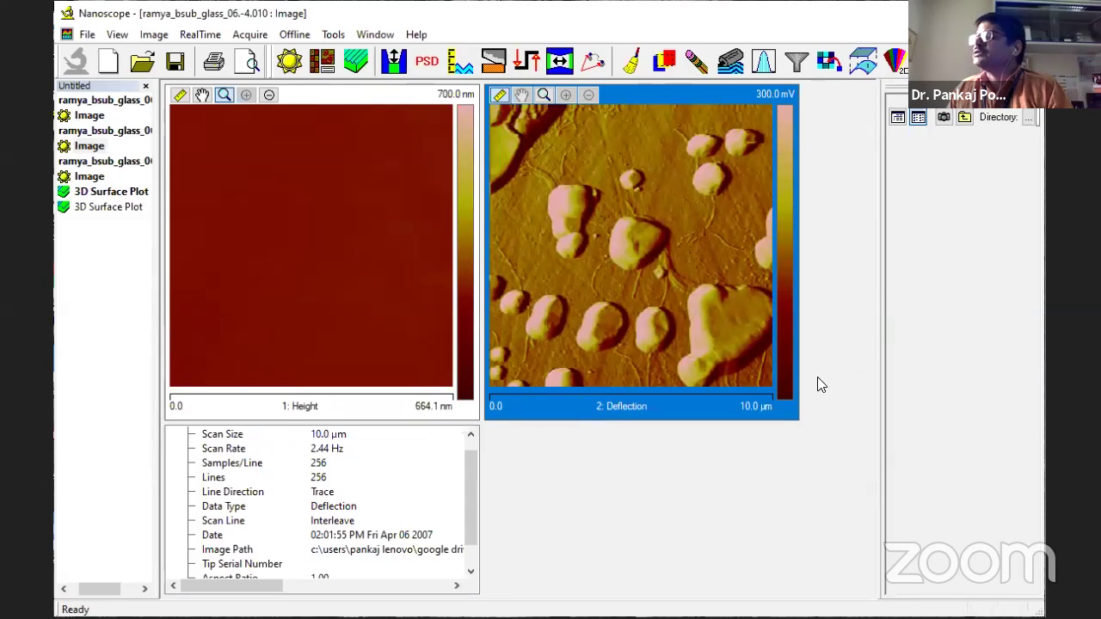
Step: Restore the Height image to its full 10.0 µm view and draw a horizontal Section line about 6.71 µm long across the two-lobed feature
right_click(409, 279)
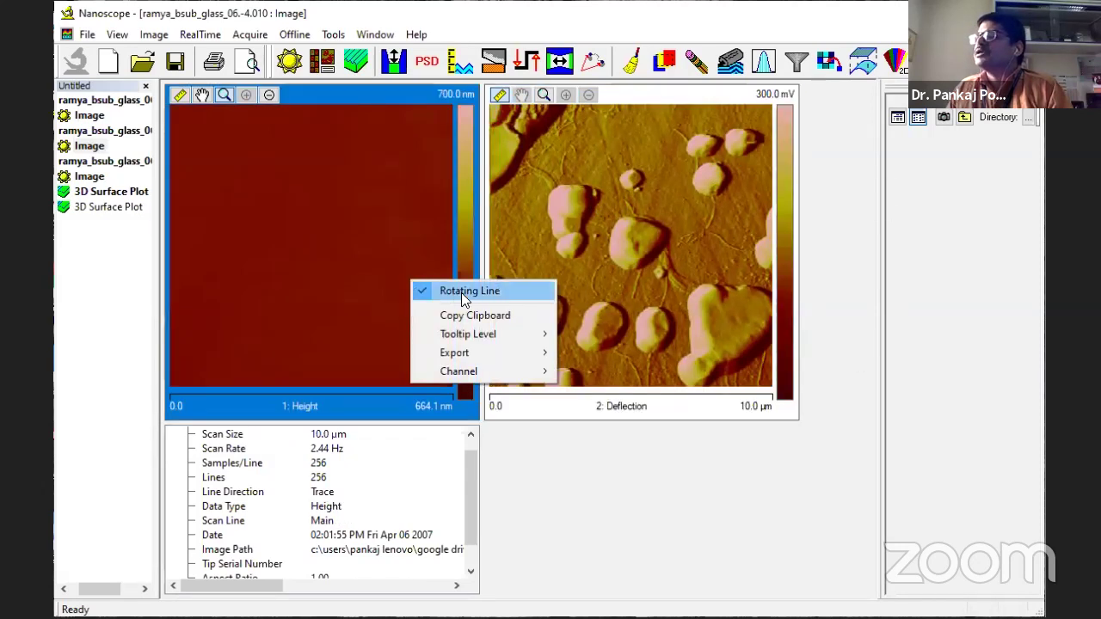
mouse_move(485, 328)
left_click(380, 236)
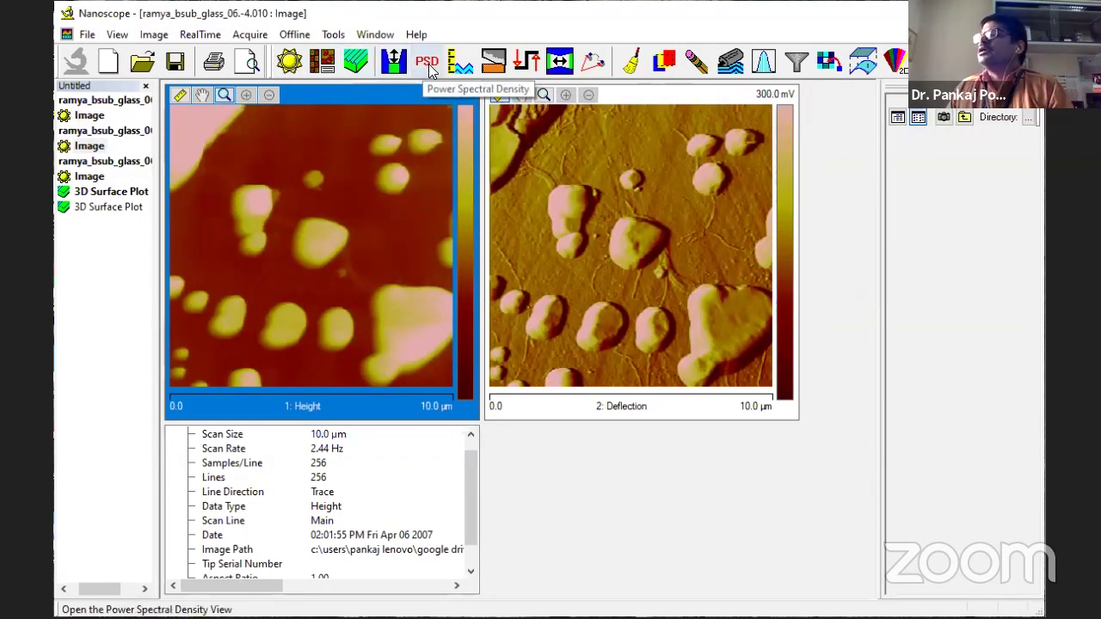
left_click(492, 62)
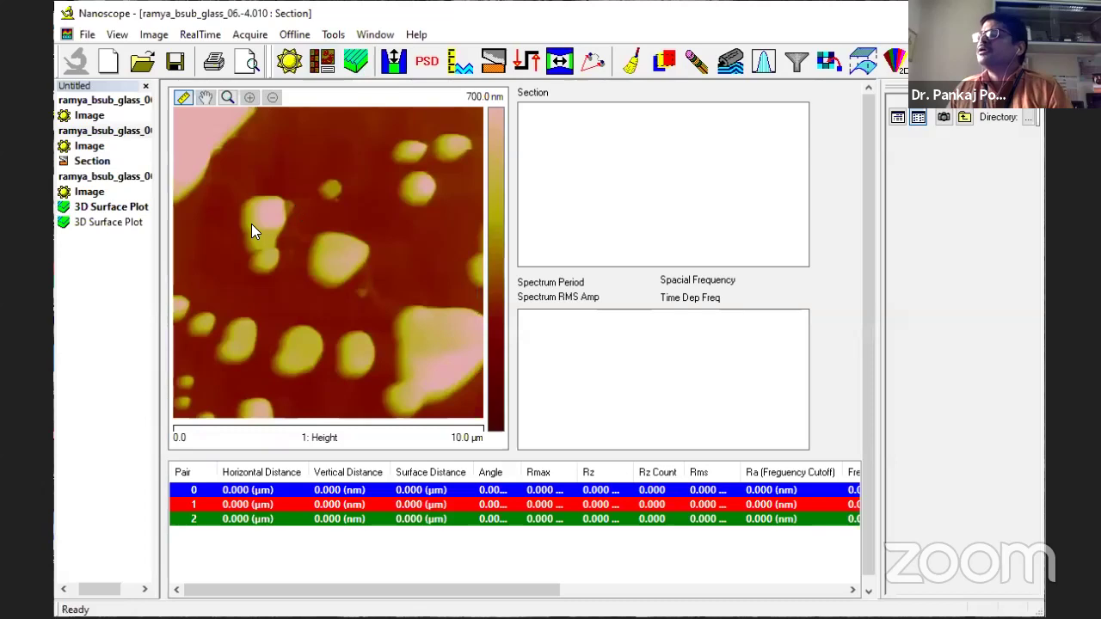
left_click_drag(252, 226, 343, 222)
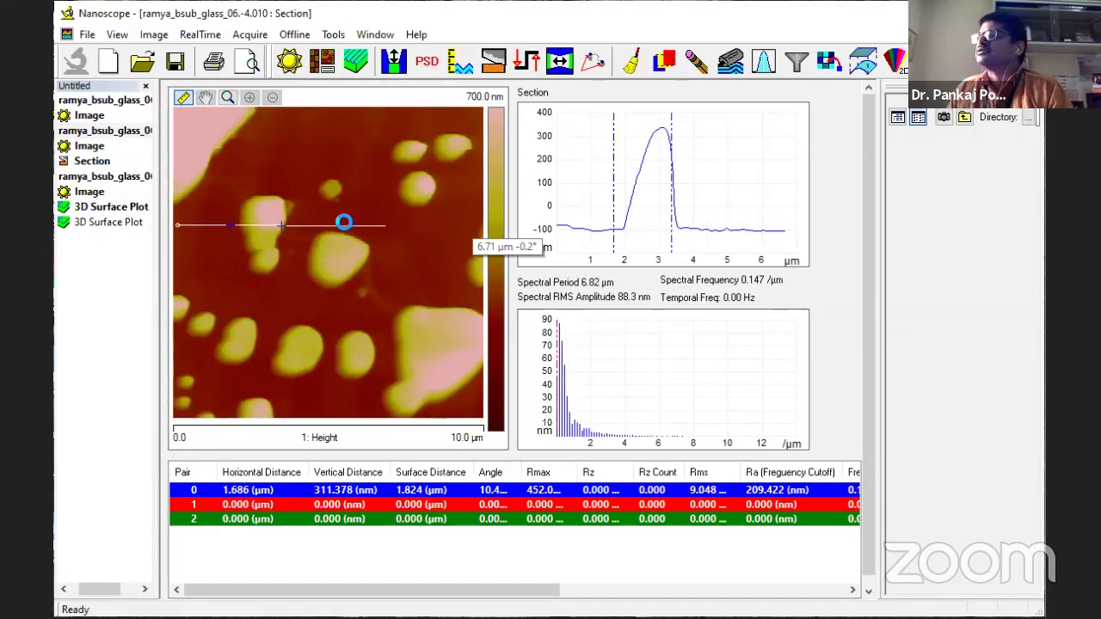
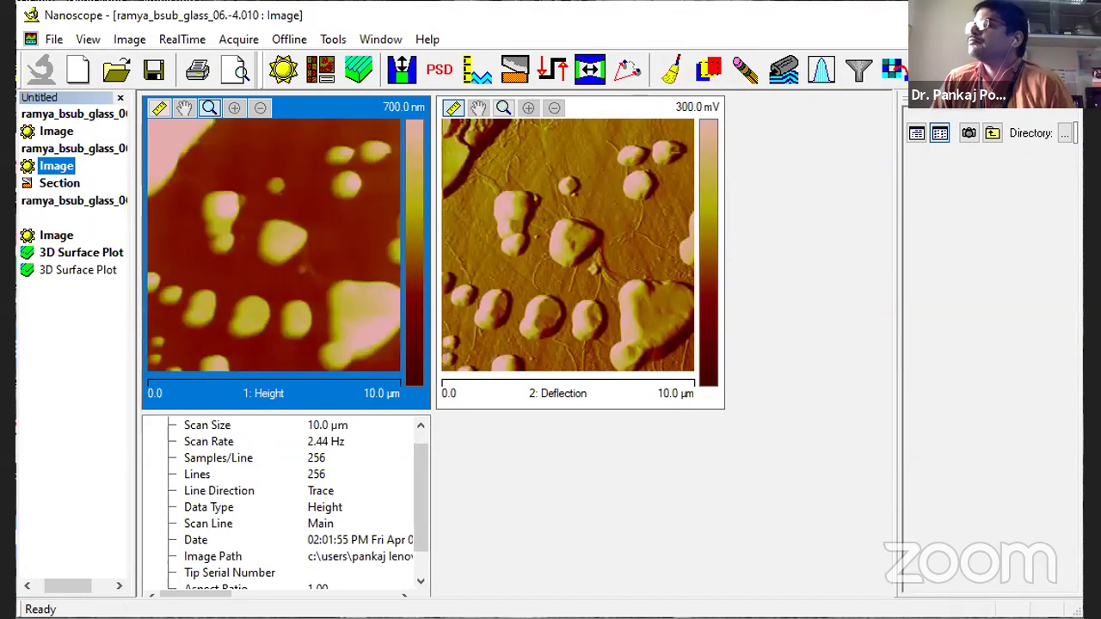
Step: Apply a Plane Fit to the .010 Height image in X mode with 2nd order and no thresholding
left_click(708, 70)
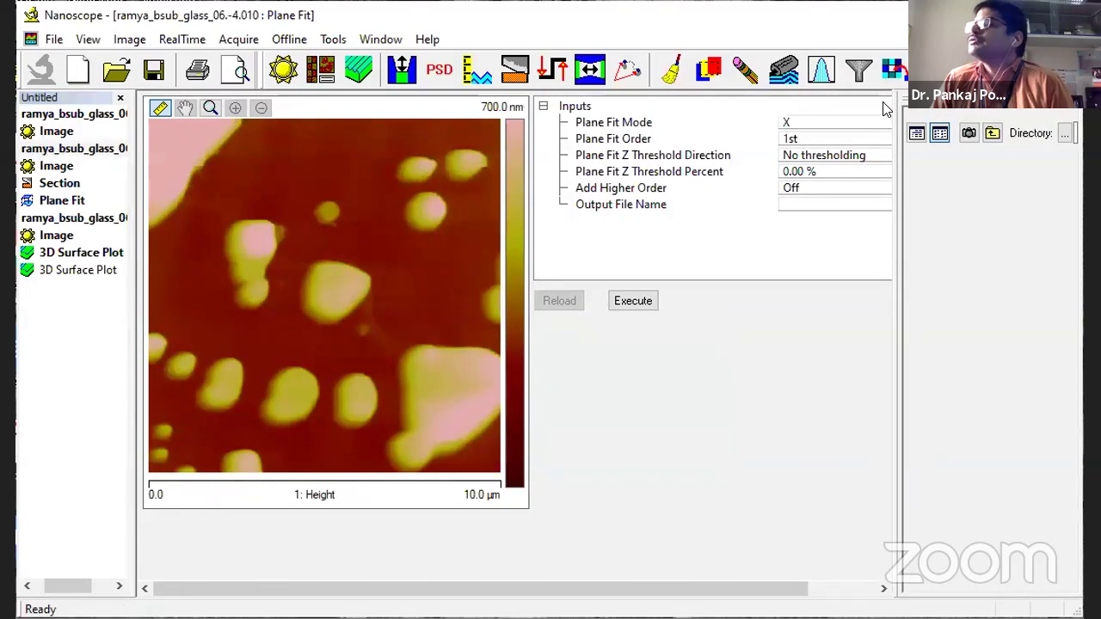
left_click_drag(892, 215, 1002, 214)
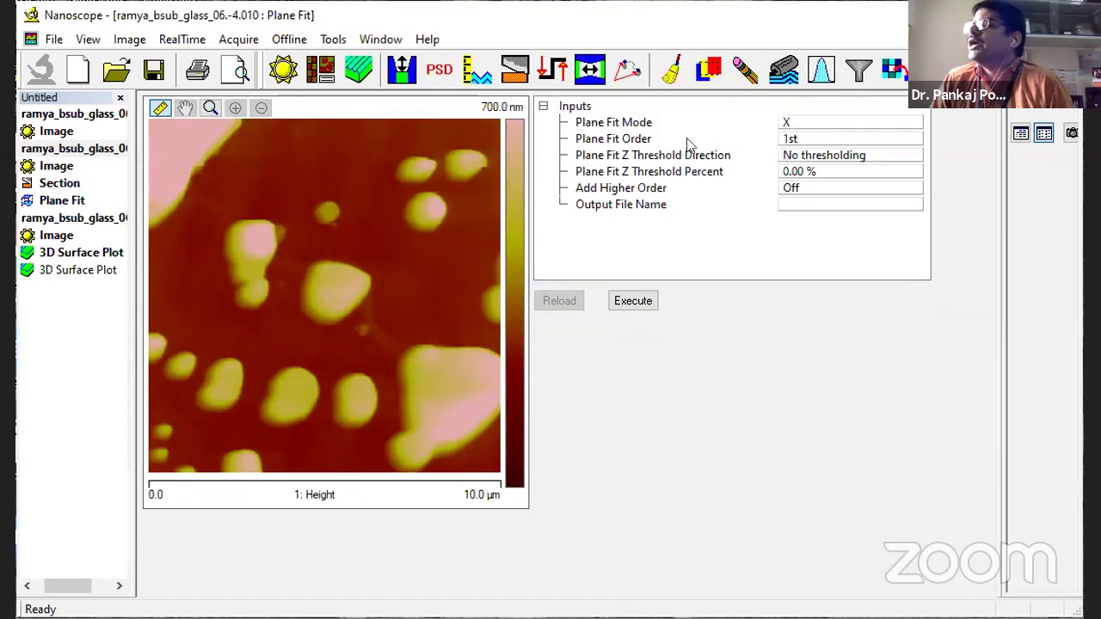
left_click(837, 142)
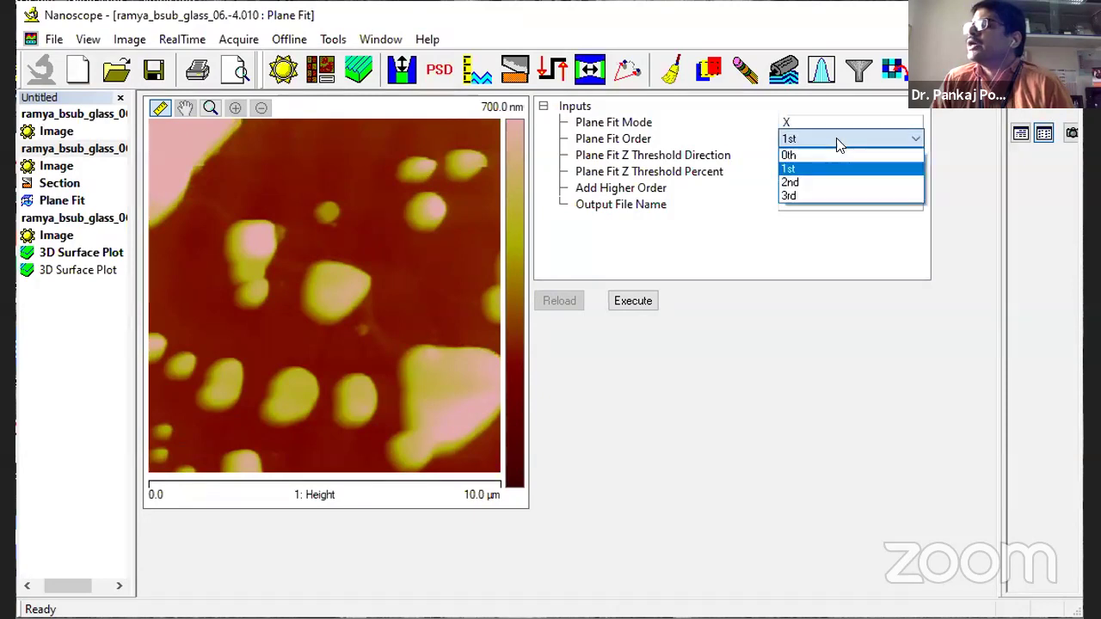
left_click(799, 184)
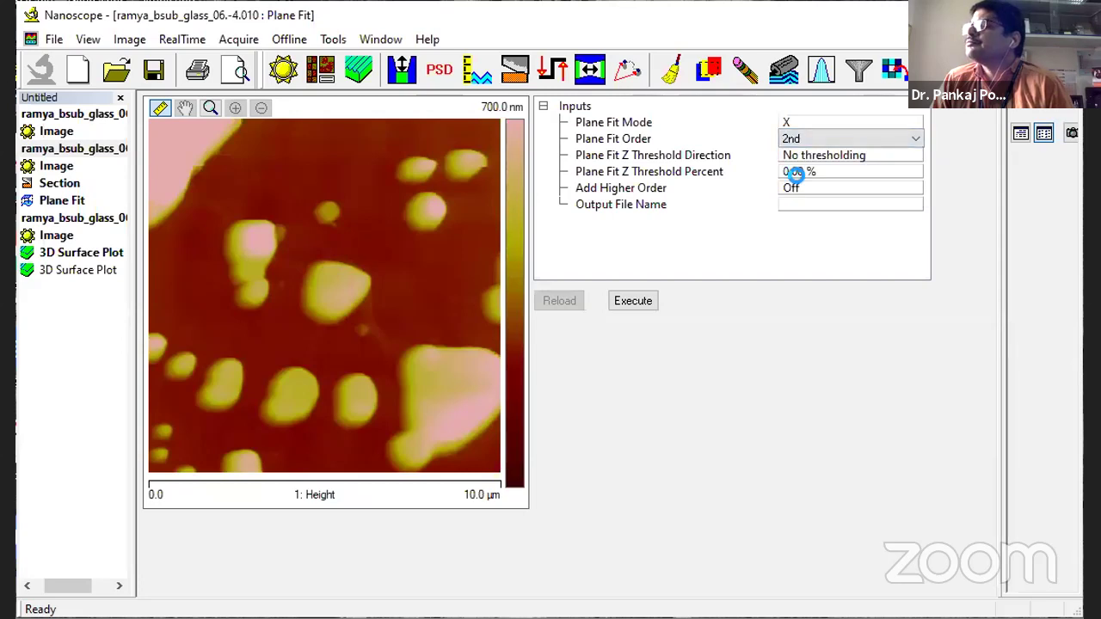
left_click(846, 157)
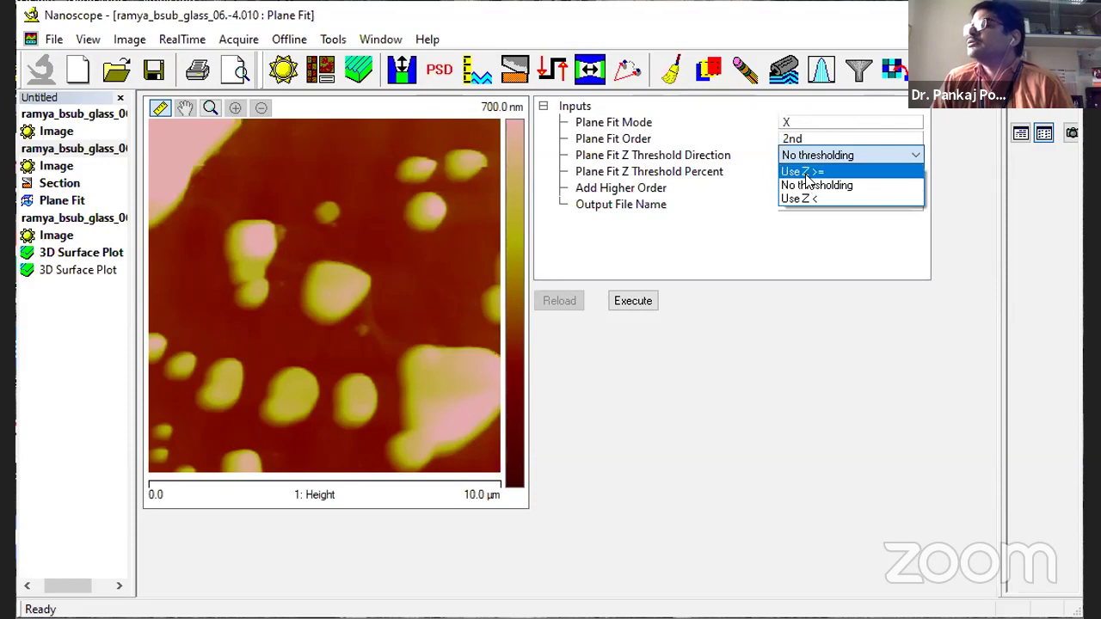
left_click(736, 216)
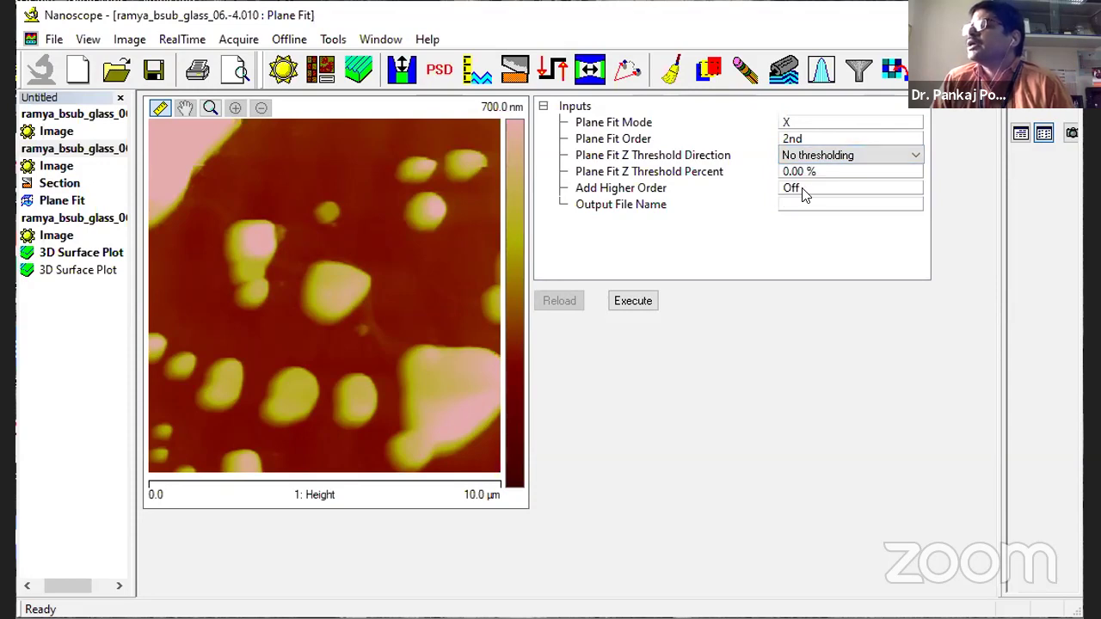
left_click(637, 304)
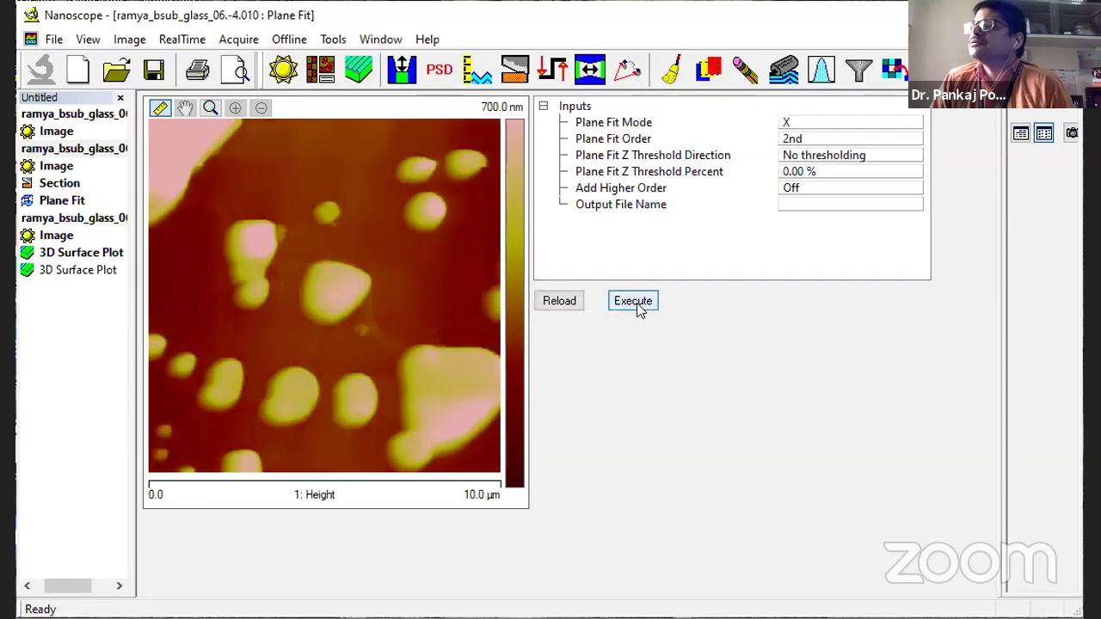
Step: Compare the original and plane-fitted Height image by alternately reloading and re-running the fit, finishing with the original reloaded
left_click(562, 307)
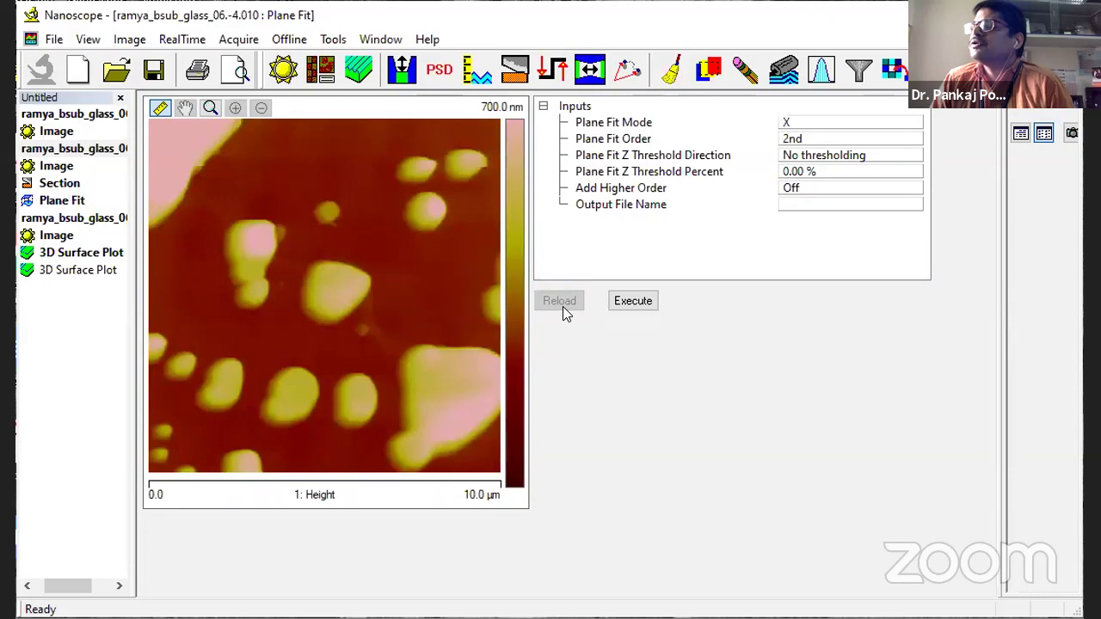
left_click(641, 303)
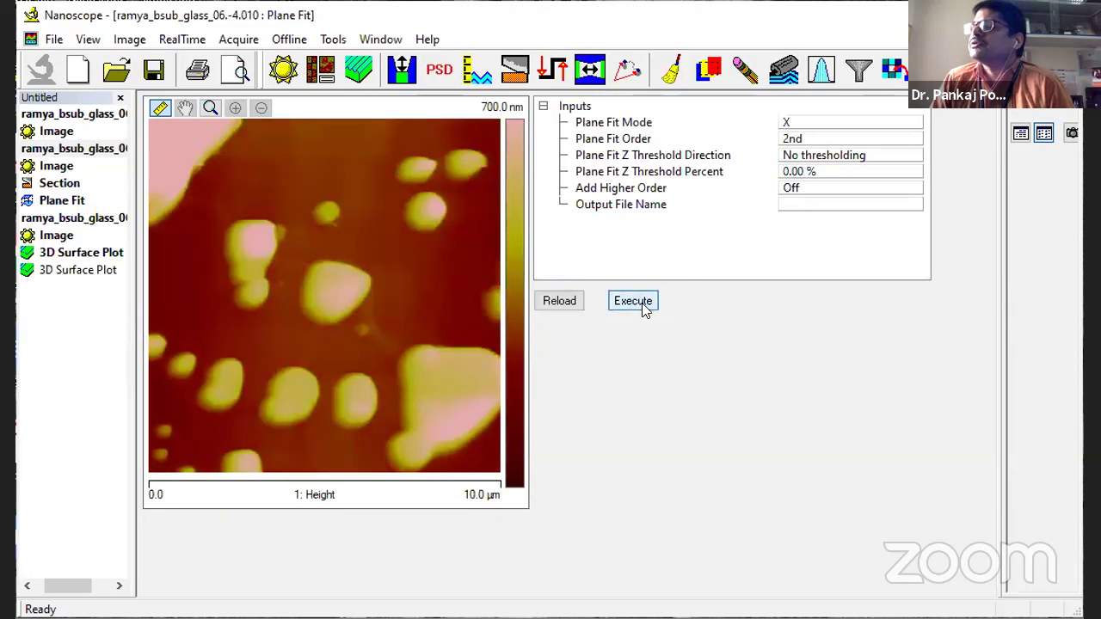
left_click(568, 302)
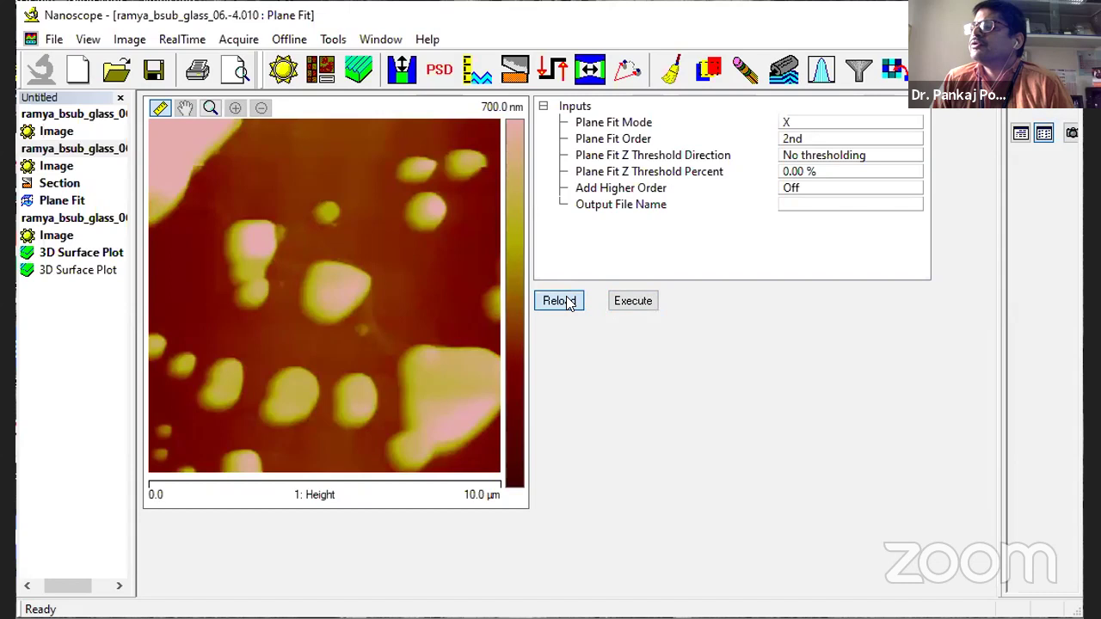
left_click(642, 303)
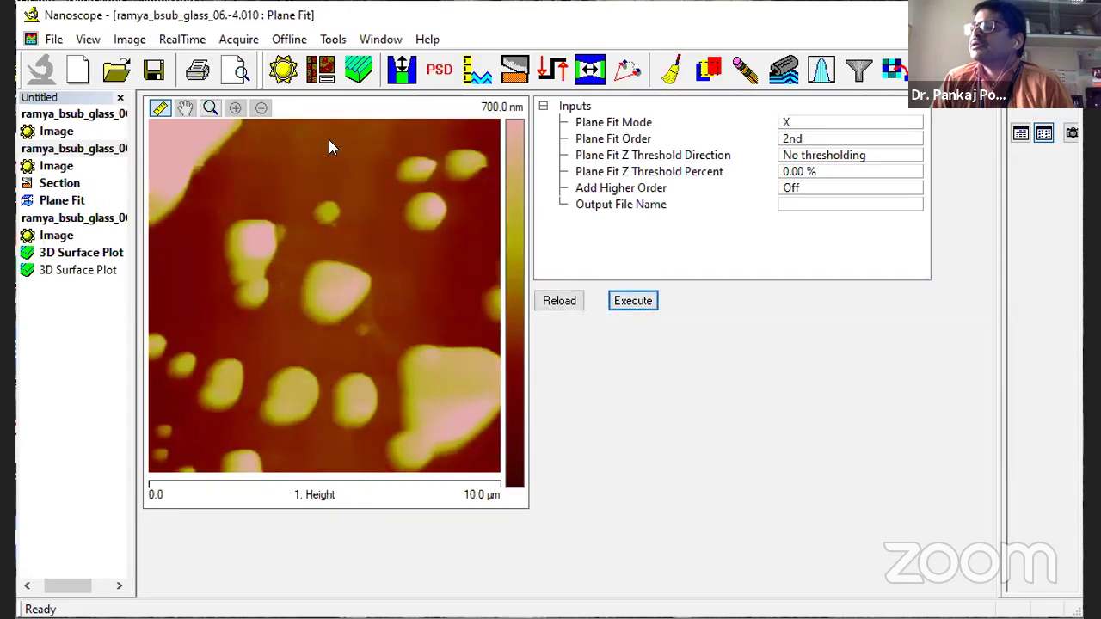
left_click(559, 300)
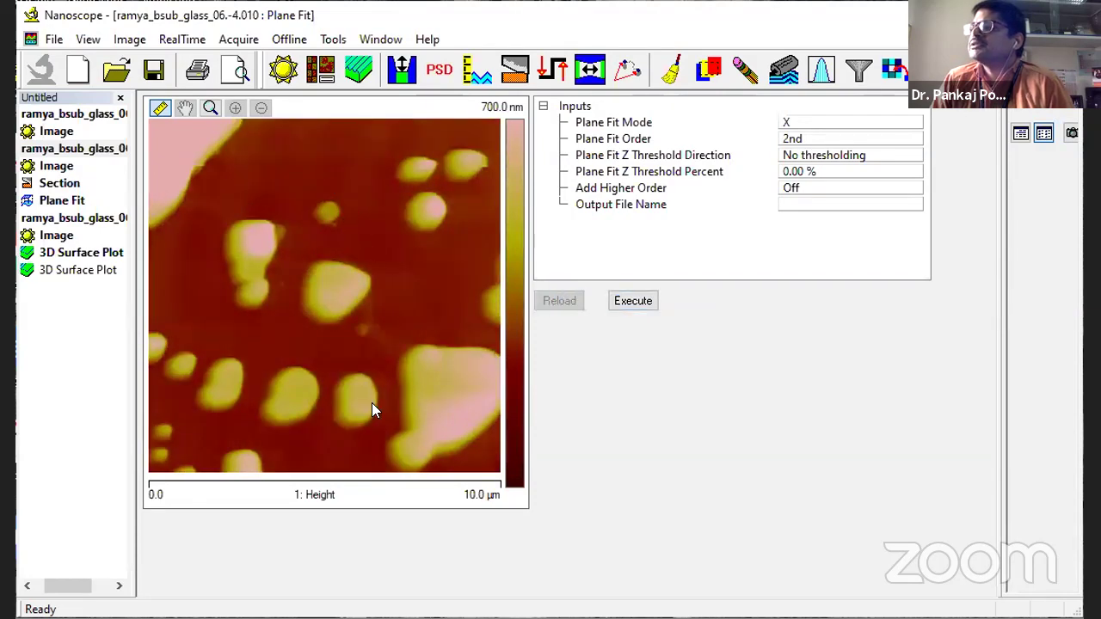
left_click(637, 303)
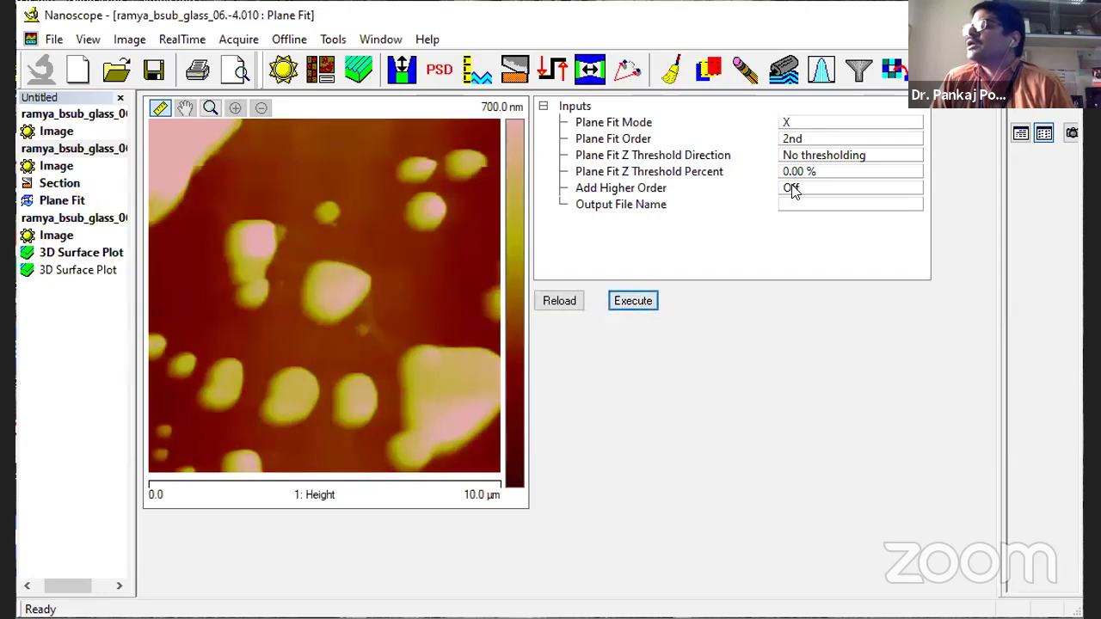
left_click(561, 310)
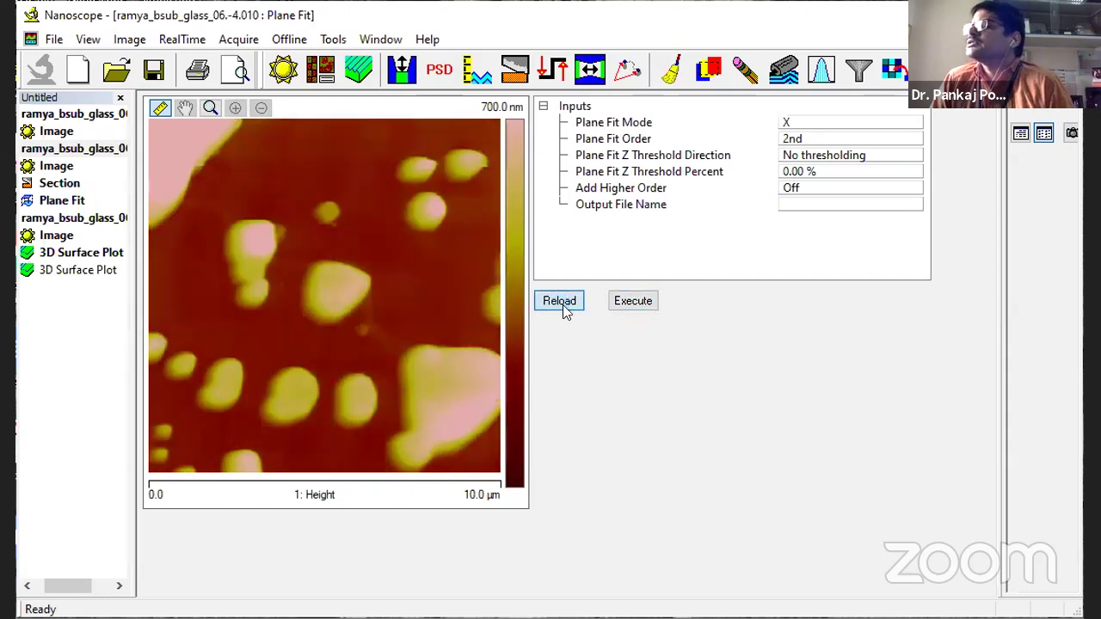
Step: Flatten the .010 Height image with 2nd order and no thresholding over the whole image
left_click(784, 76)
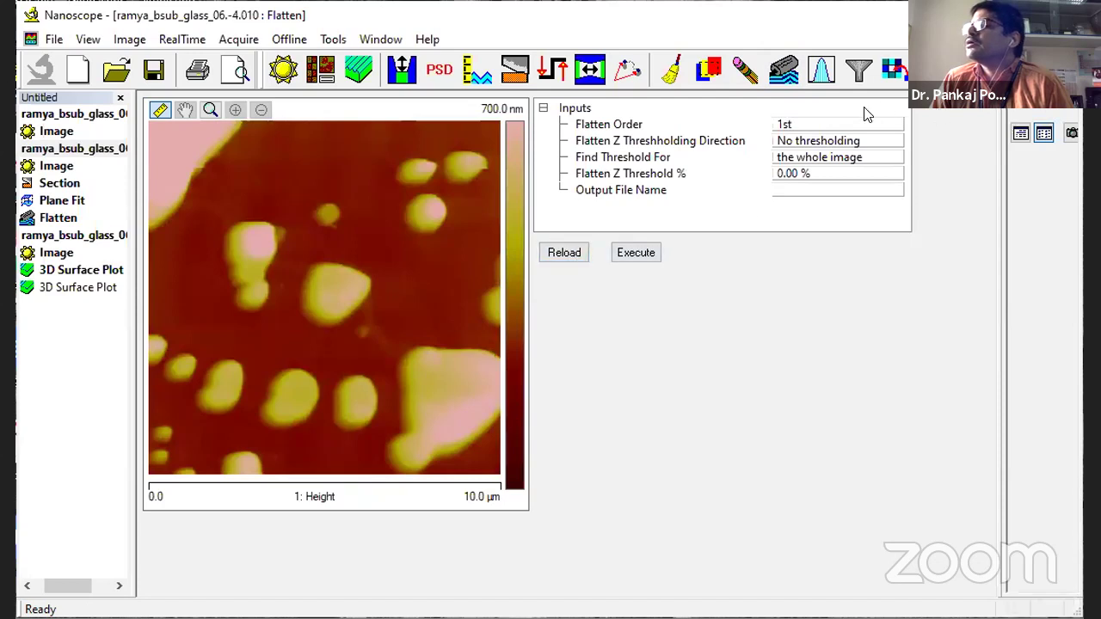
left_click(824, 126)
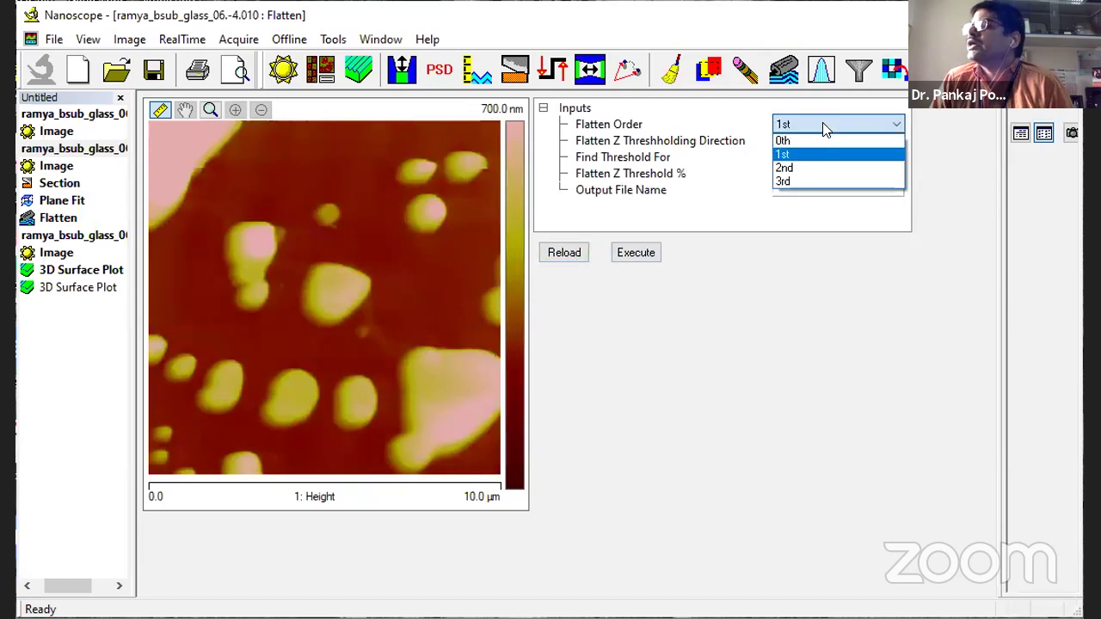
left_click(757, 251)
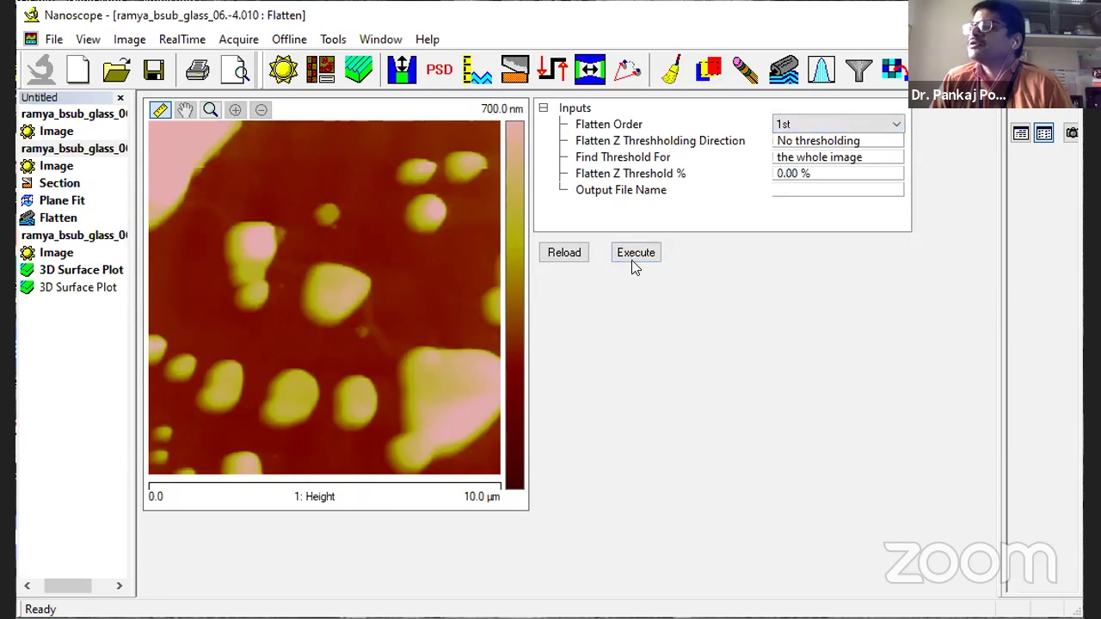
left_click(796, 125)
left_click(796, 124)
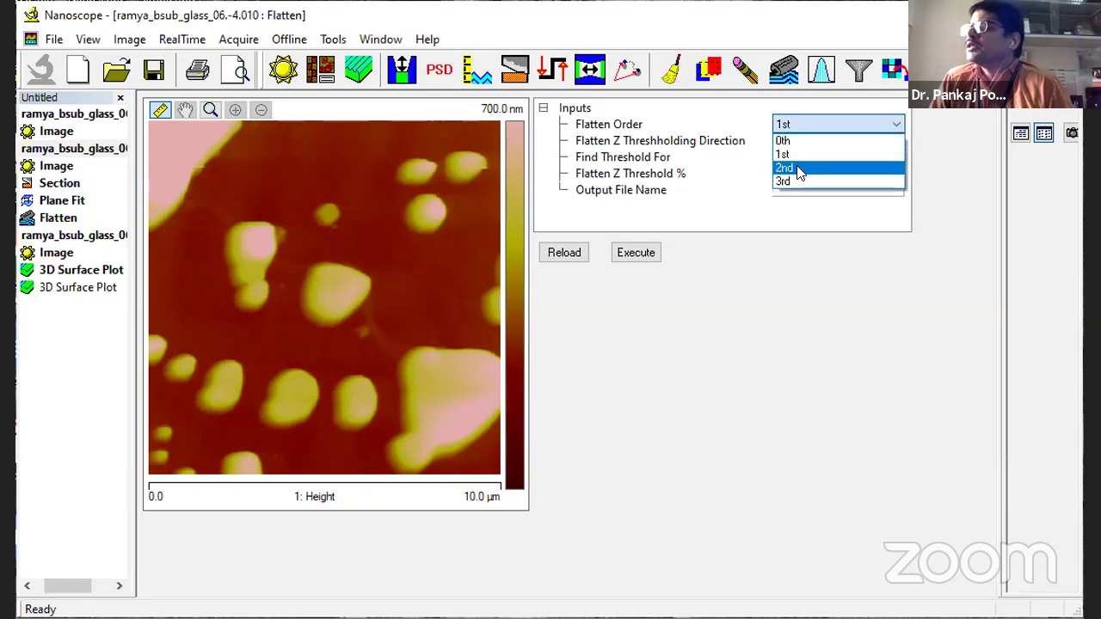
left_click(800, 170)
left_click(646, 252)
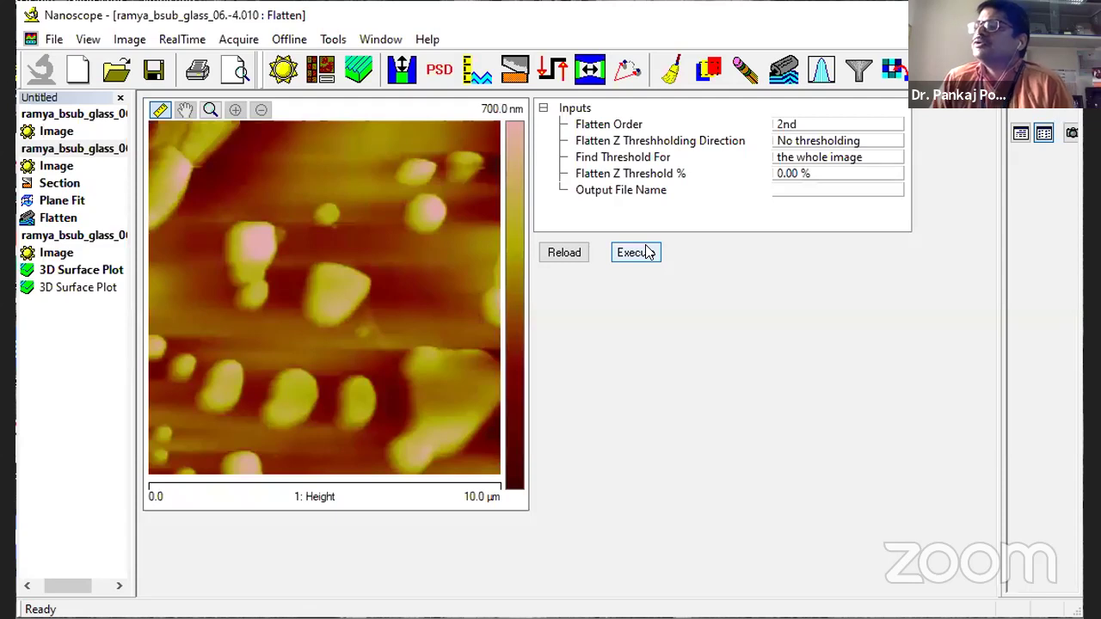
Step: Compare the original and flattened Height image by alternately reloading and re-running the 2nd-order flatten, finishing with the flatten applied
left_click(566, 253)
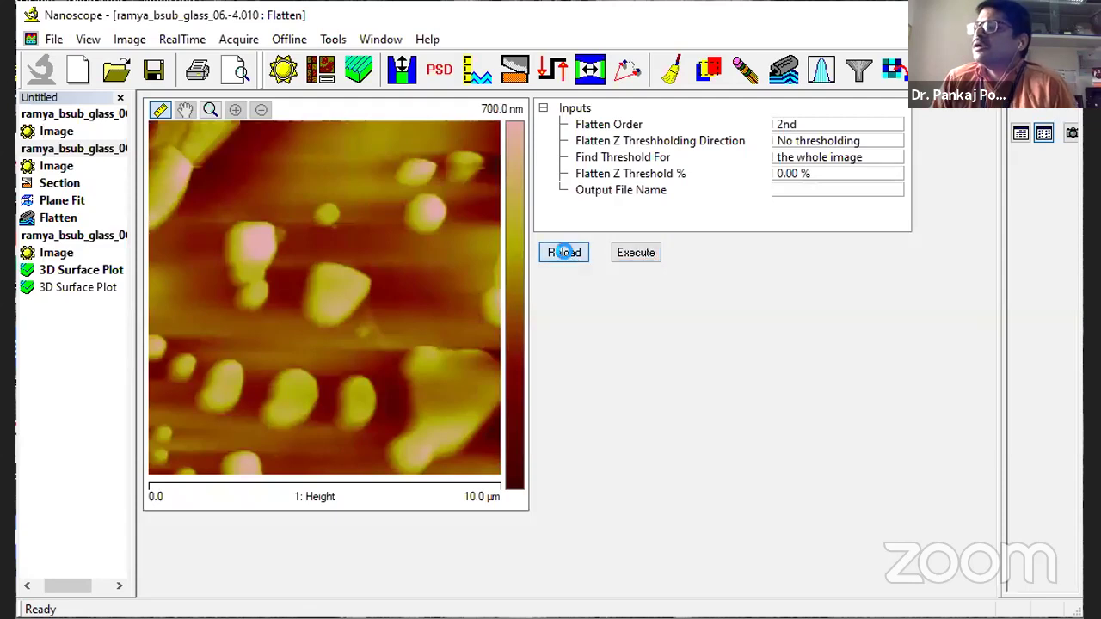
left_click(647, 254)
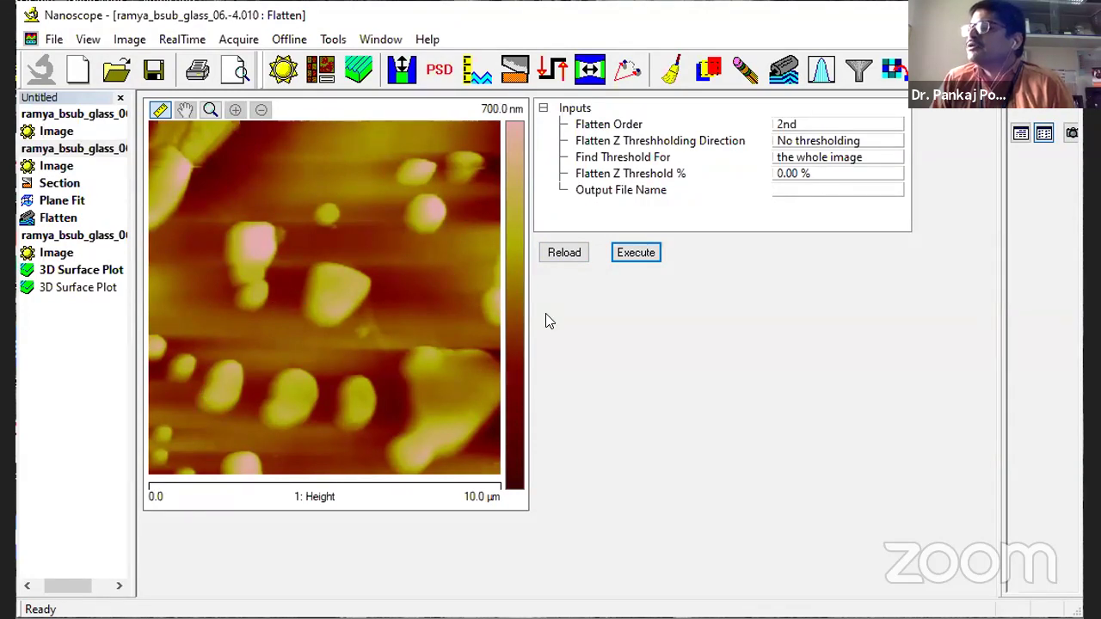
left_click(576, 252)
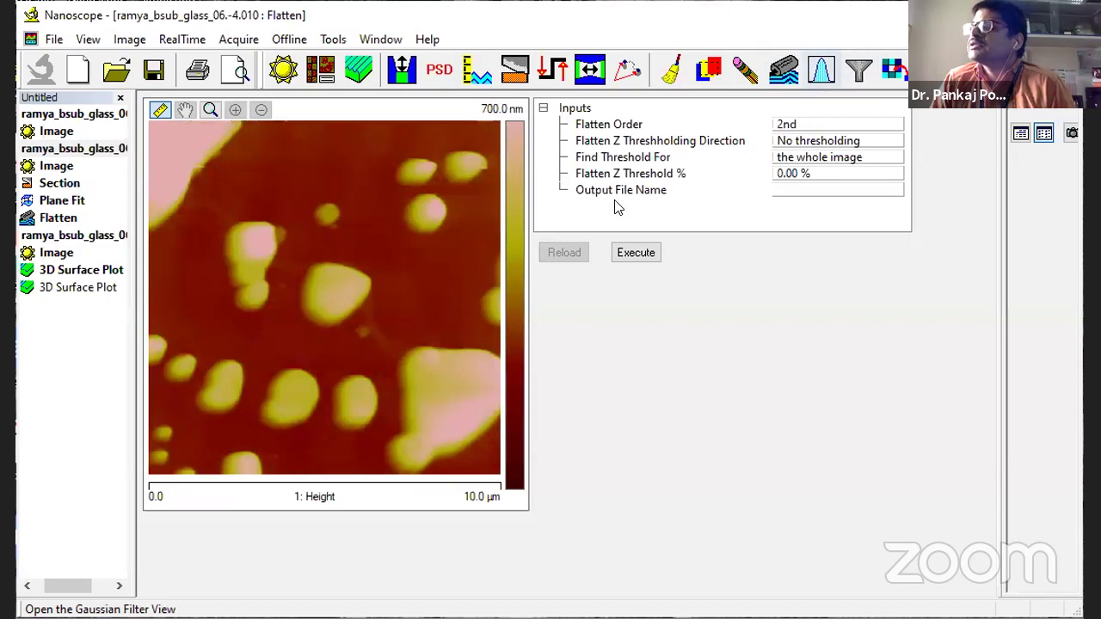
left_click(641, 254)
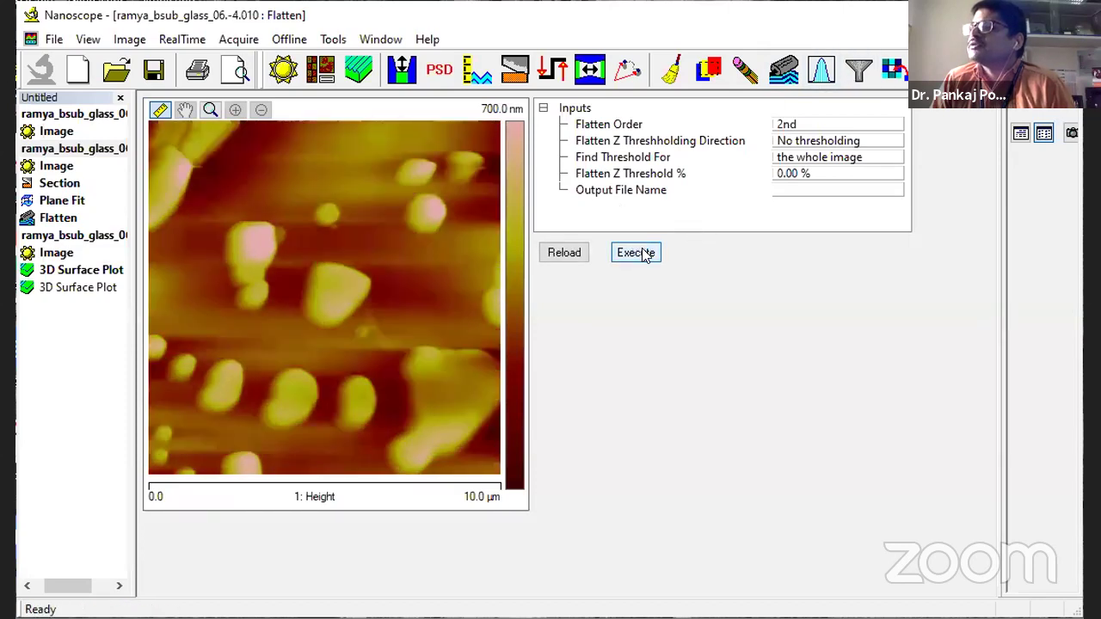
Step: Reload the original Height image in Flatten and move the existing section line up to cross the two small particles near the upper-right corner
left_click(556, 252)
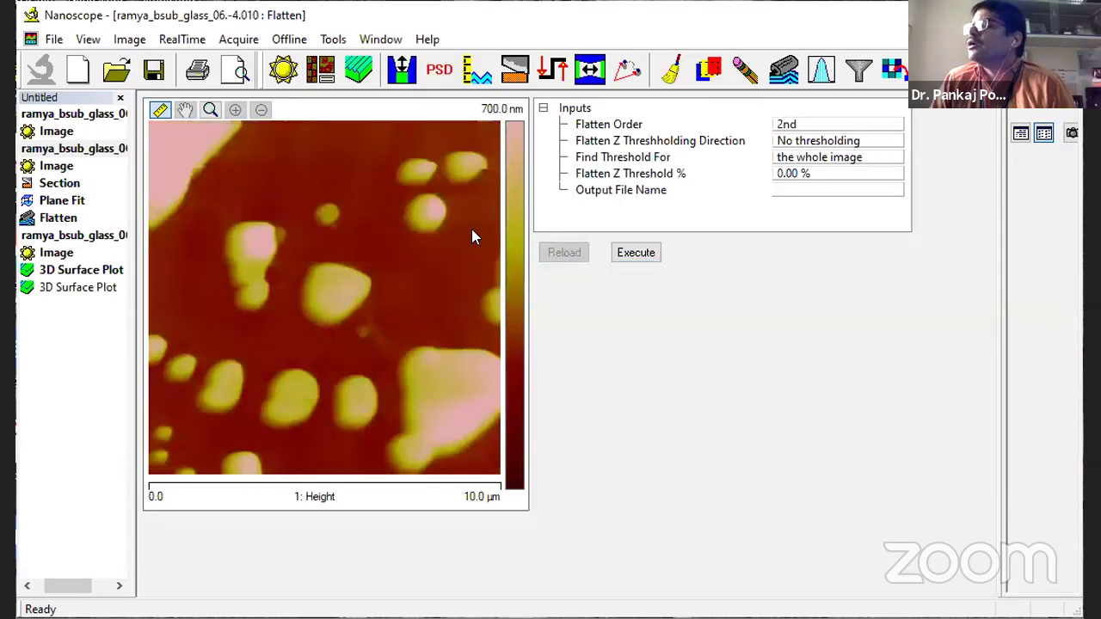
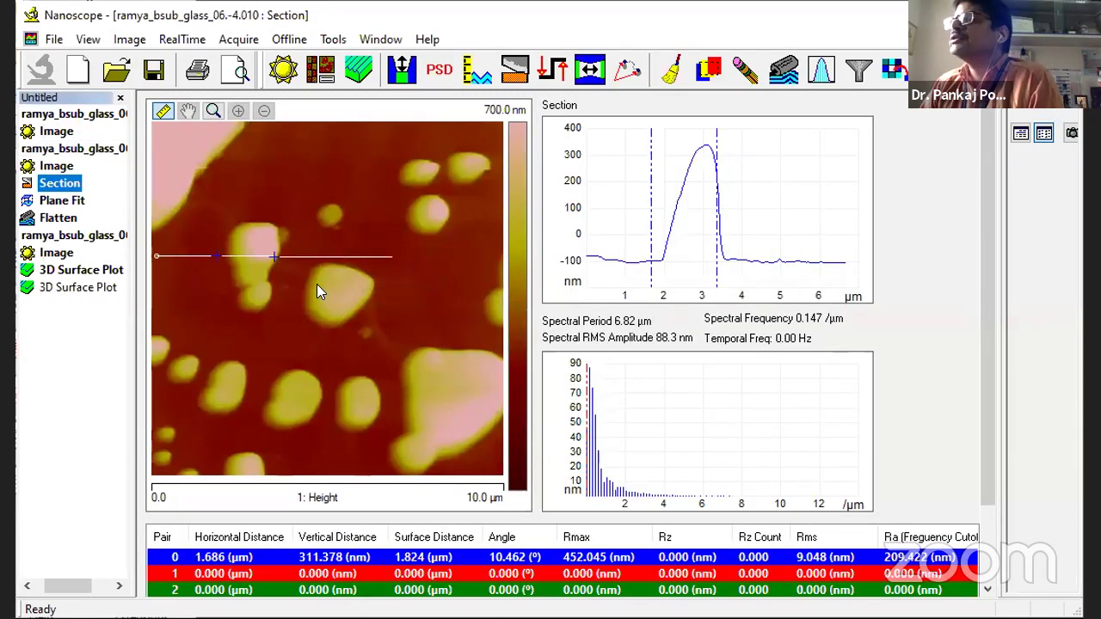
left_click_drag(314, 257, 469, 162)
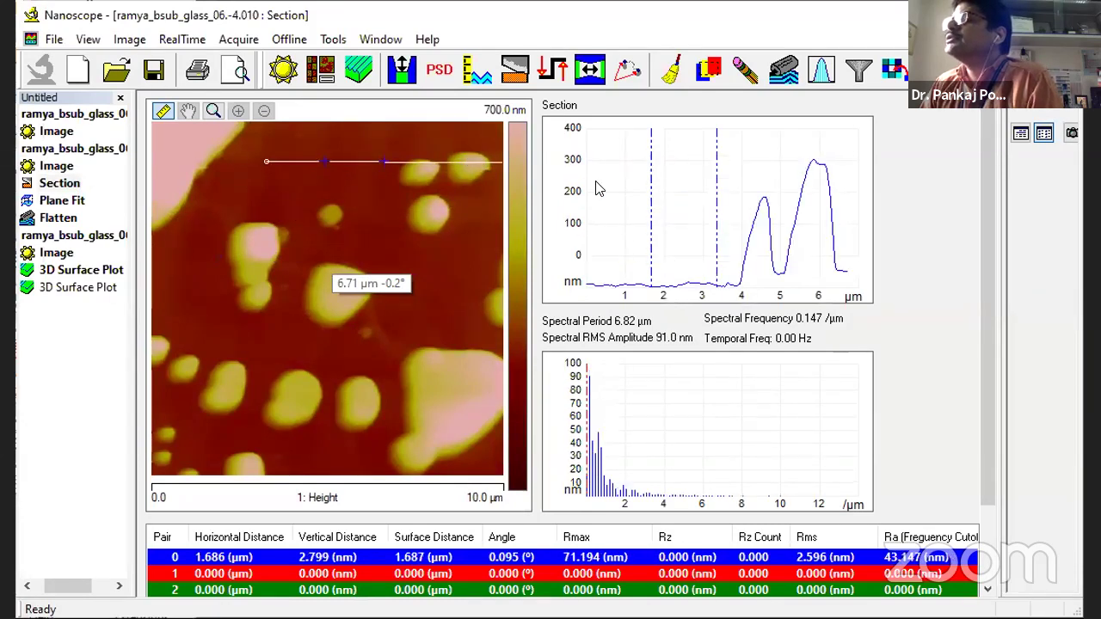
Step: Set the color scale's data scale to 1000 nm for the sectioned .010 Height image
right_click(521, 211)
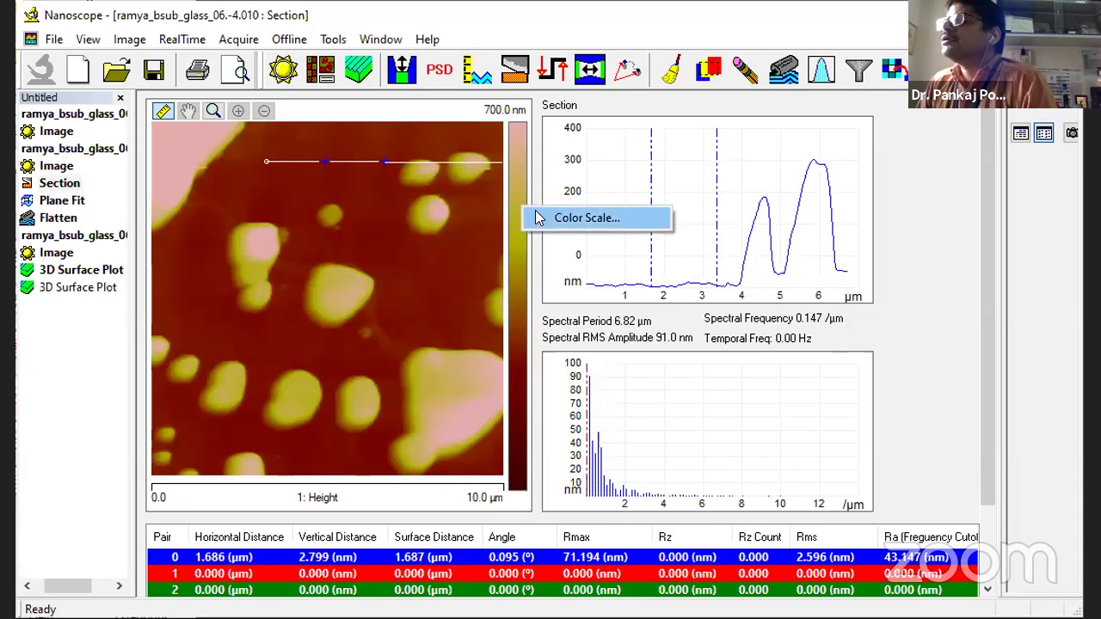
left_click(538, 217)
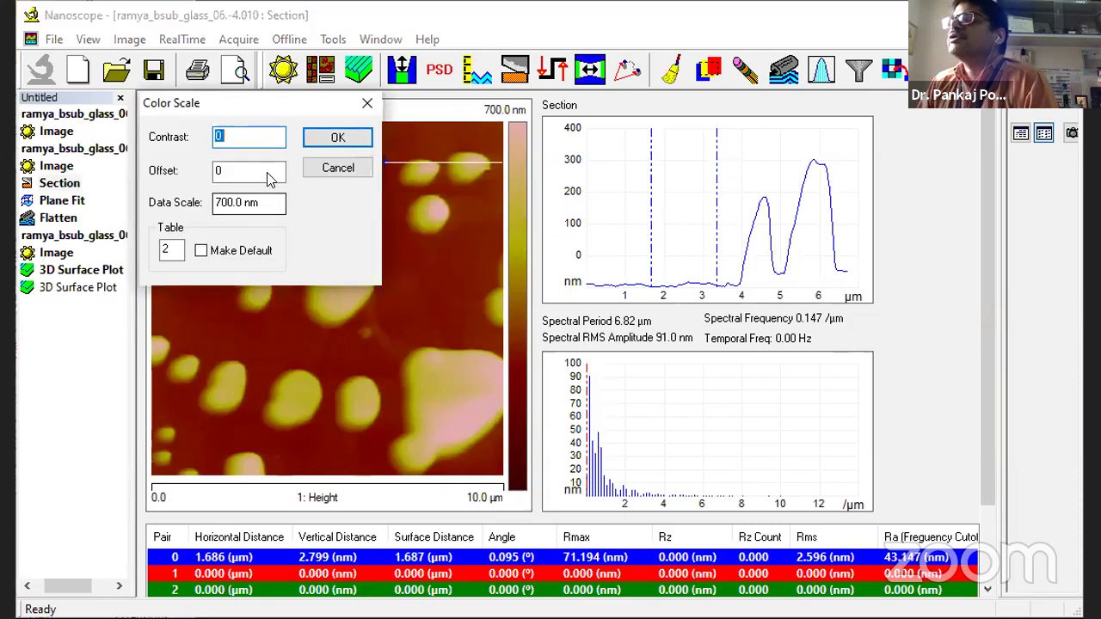
left_click_drag(258, 104, 629, 152)
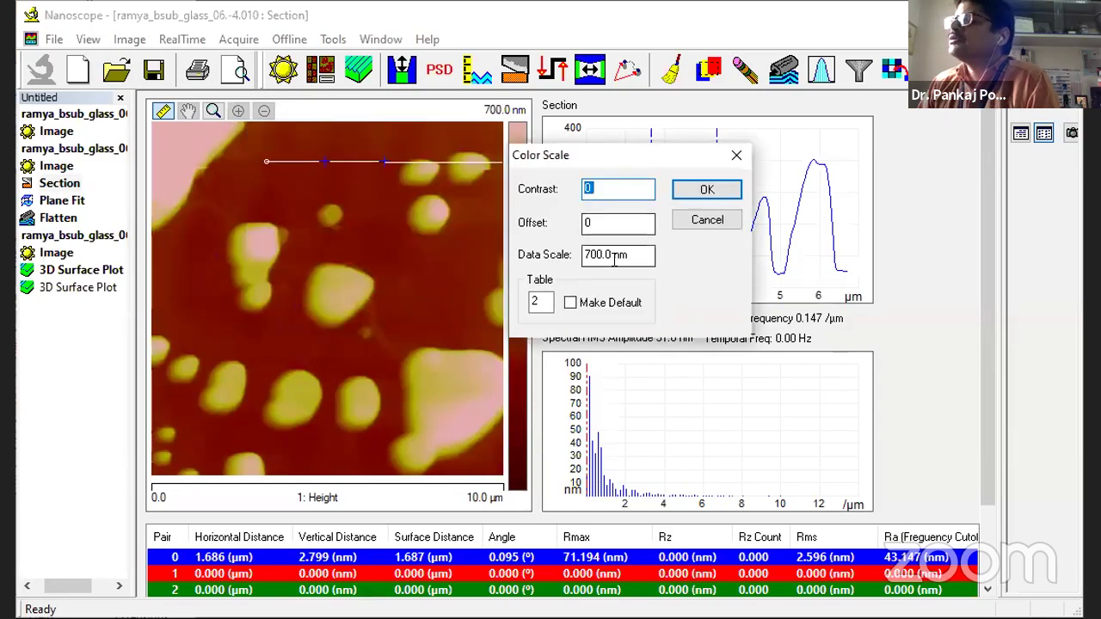
left_click_drag(608, 163, 699, 106)
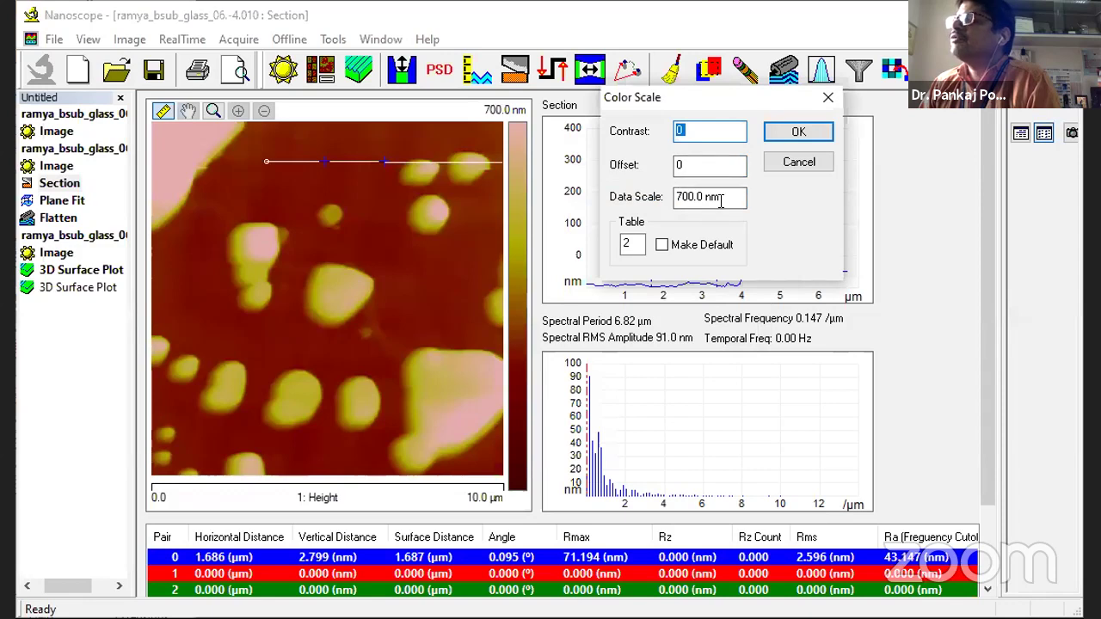
left_click(684, 192)
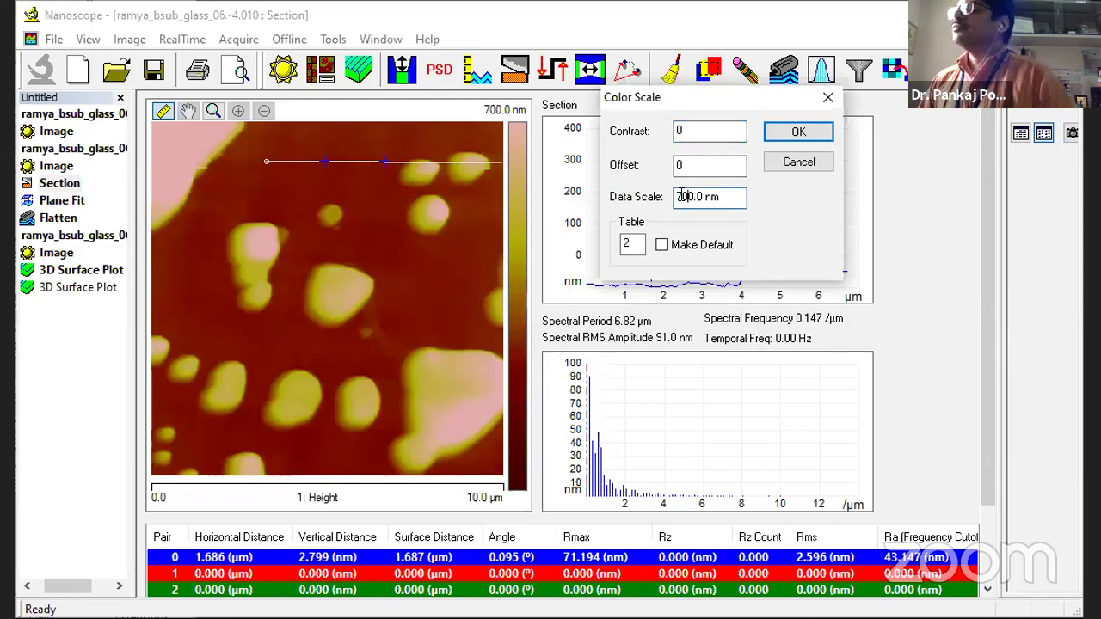
double_click(674, 199)
type("1000")
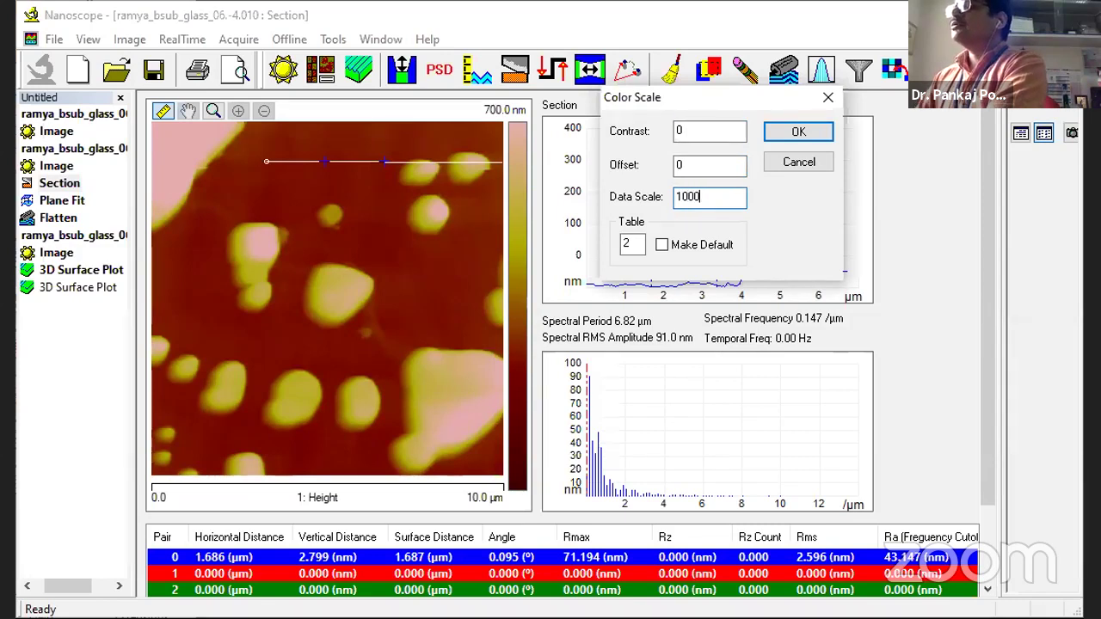
left_click(791, 135)
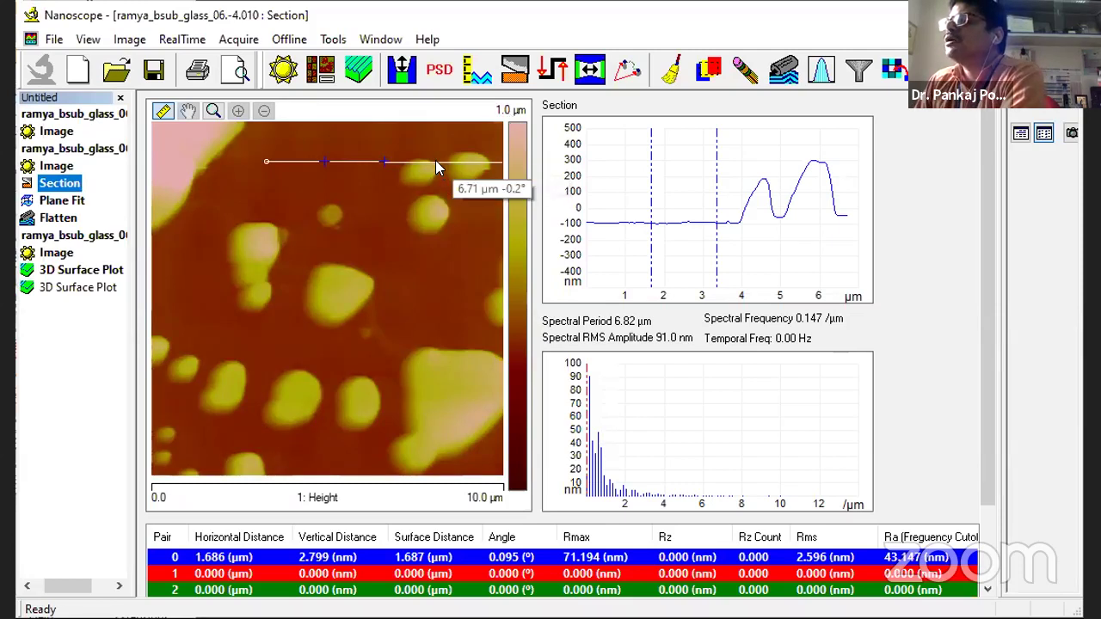
Step: Shift the section line slightly down and try to zoom in on the upper-right particles in the section image
left_click_drag(432, 163, 474, 171)
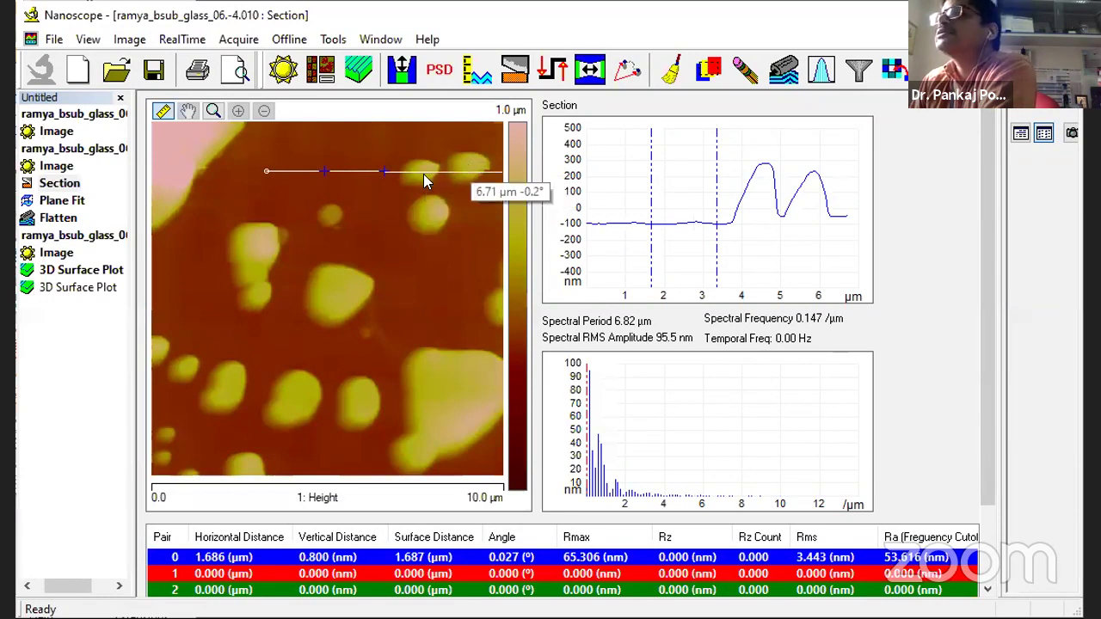
left_click(215, 111)
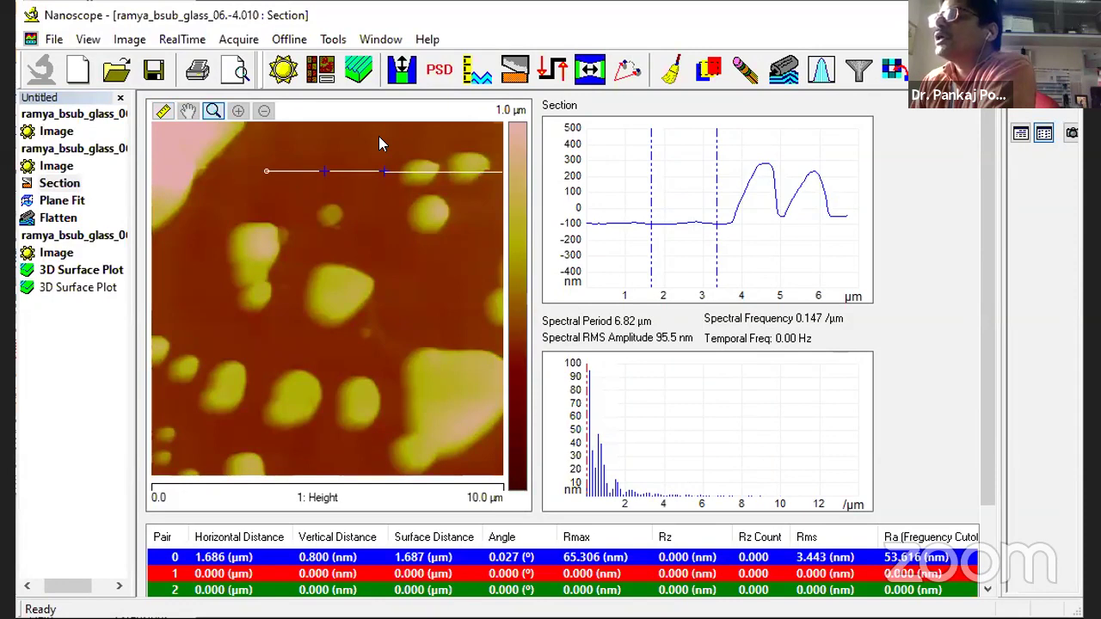
left_click_drag(366, 144, 490, 242)
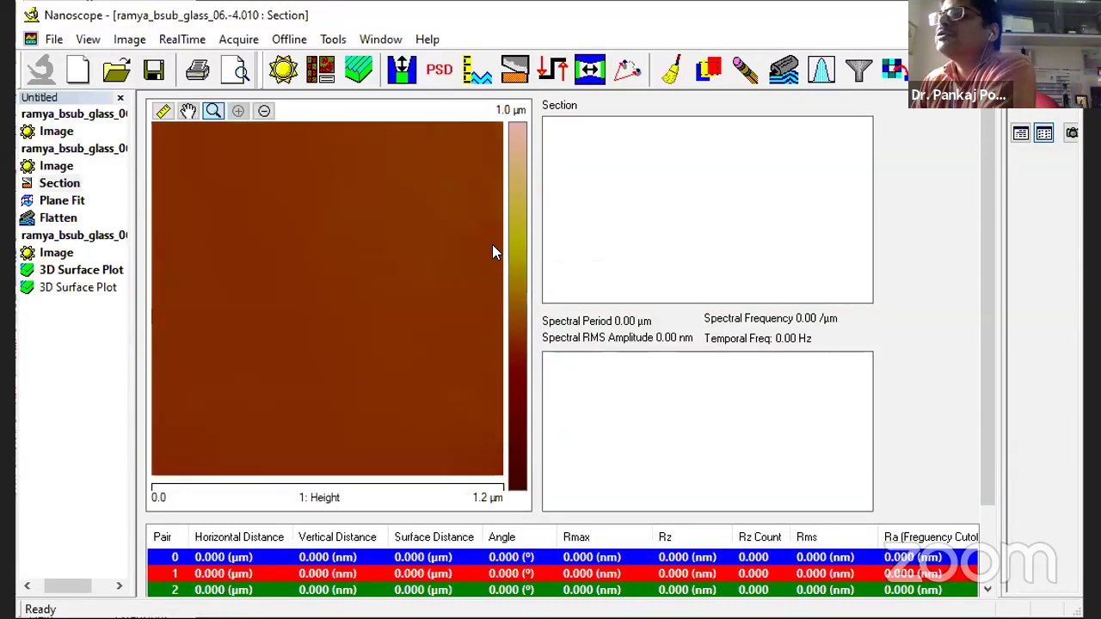
left_click(62, 183)
left_click(275, 211)
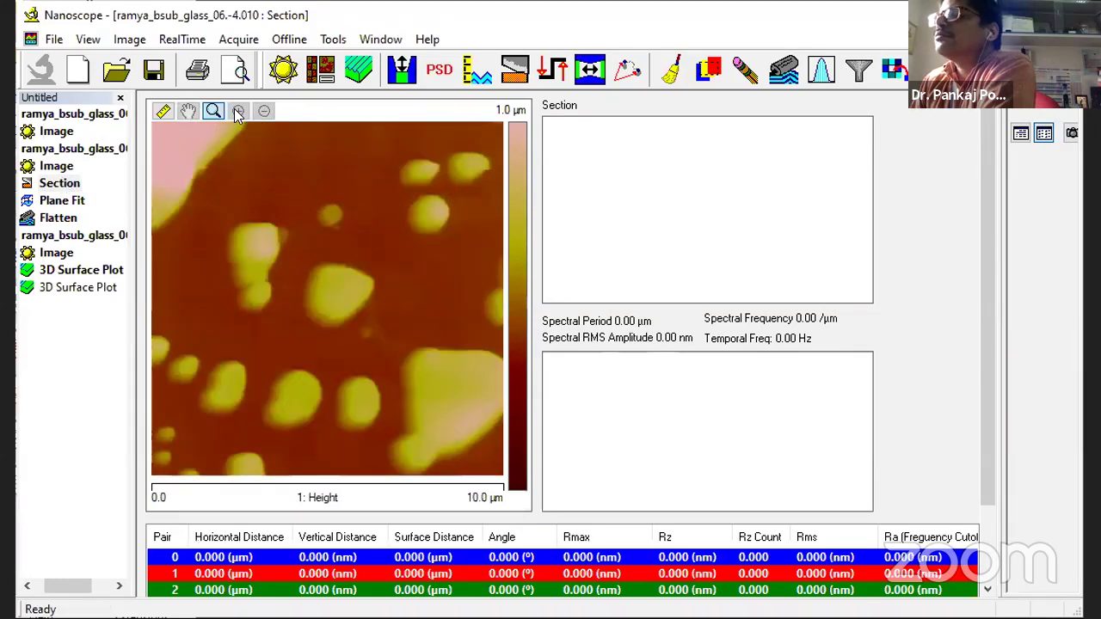
left_click_drag(485, 222, 456, 197)
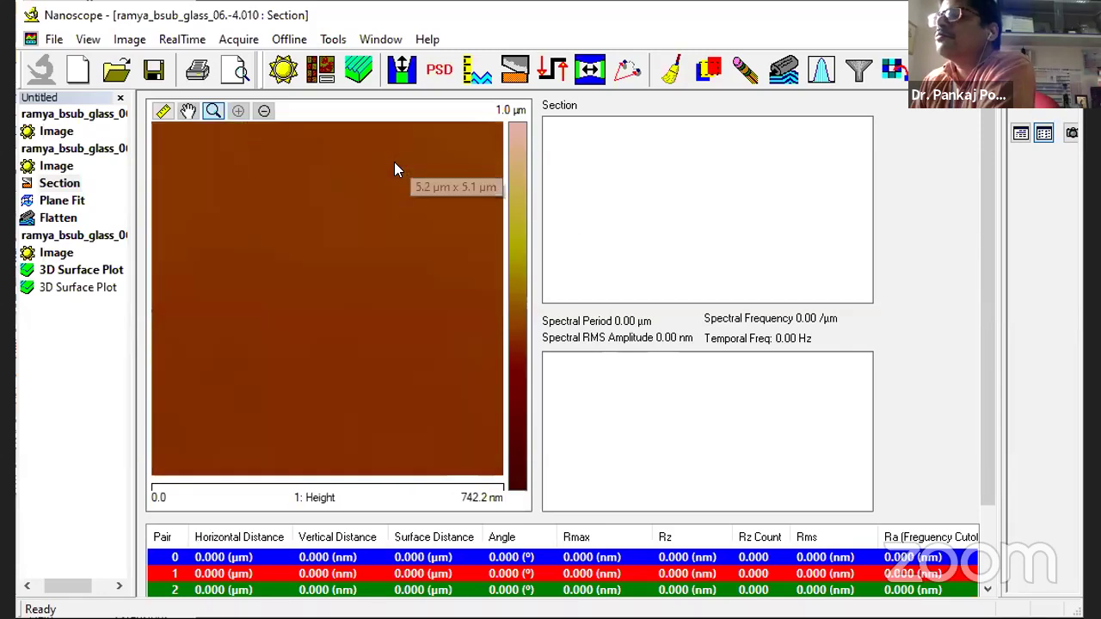
Step: Switch to the .010 Image view and try to zoom in on the Height channel's upper-right particles, restoring the full scan after each attempt
left_click(64, 169)
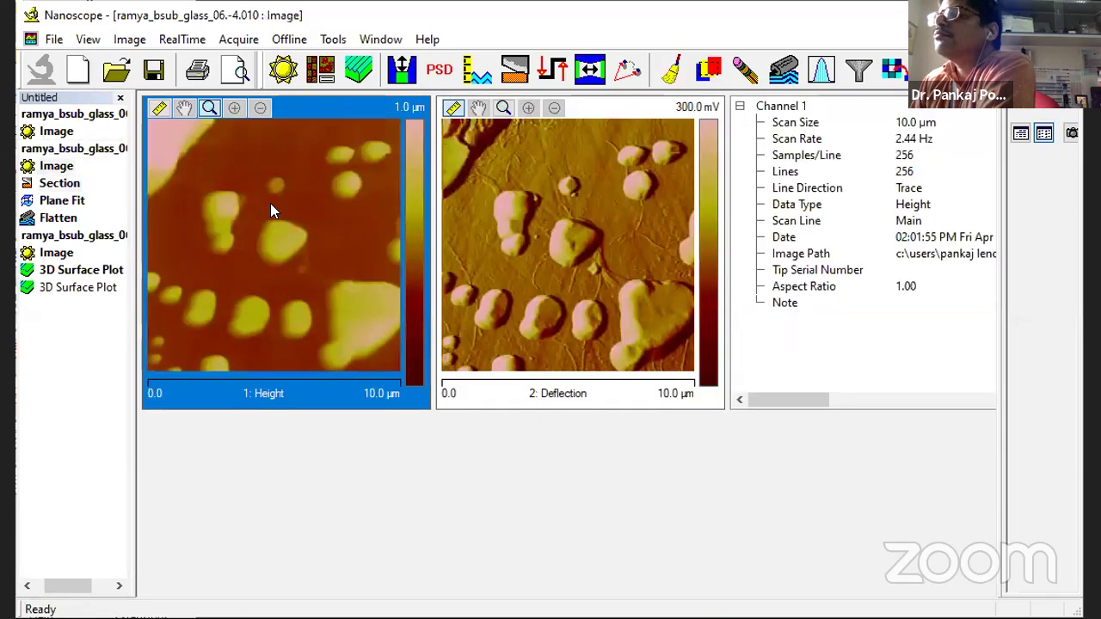
right_click(377, 143)
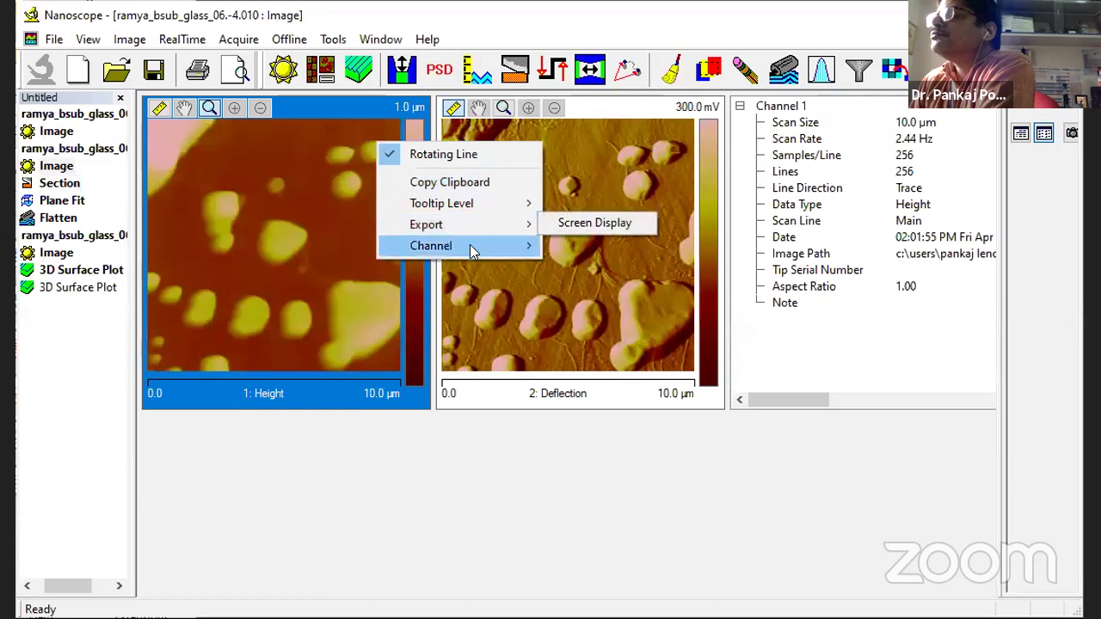
left_click(351, 184)
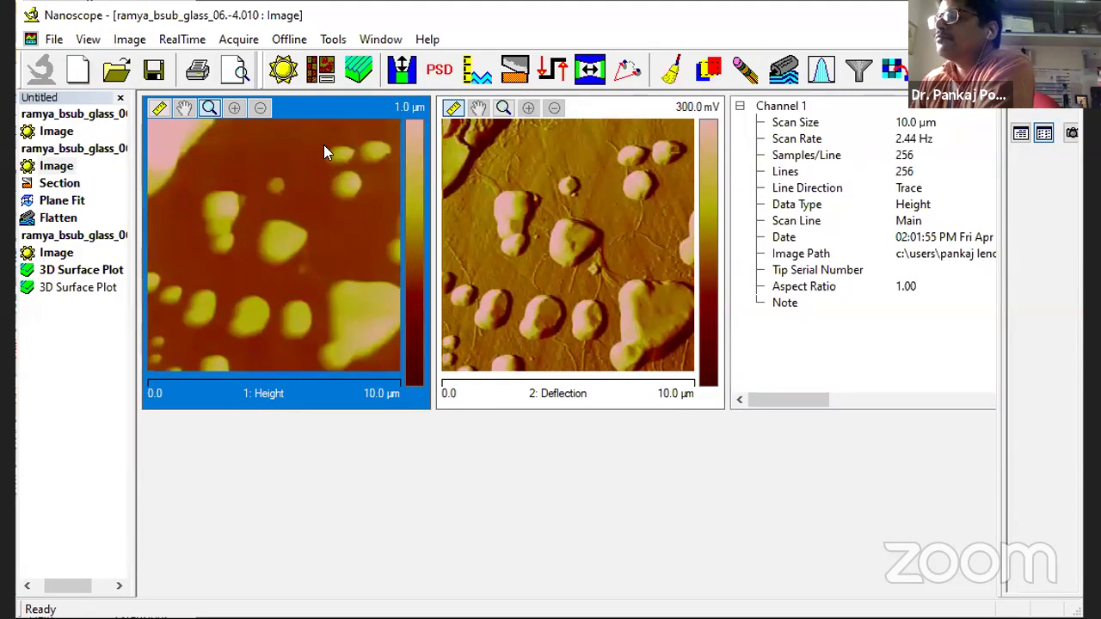
left_click_drag(301, 158, 388, 204)
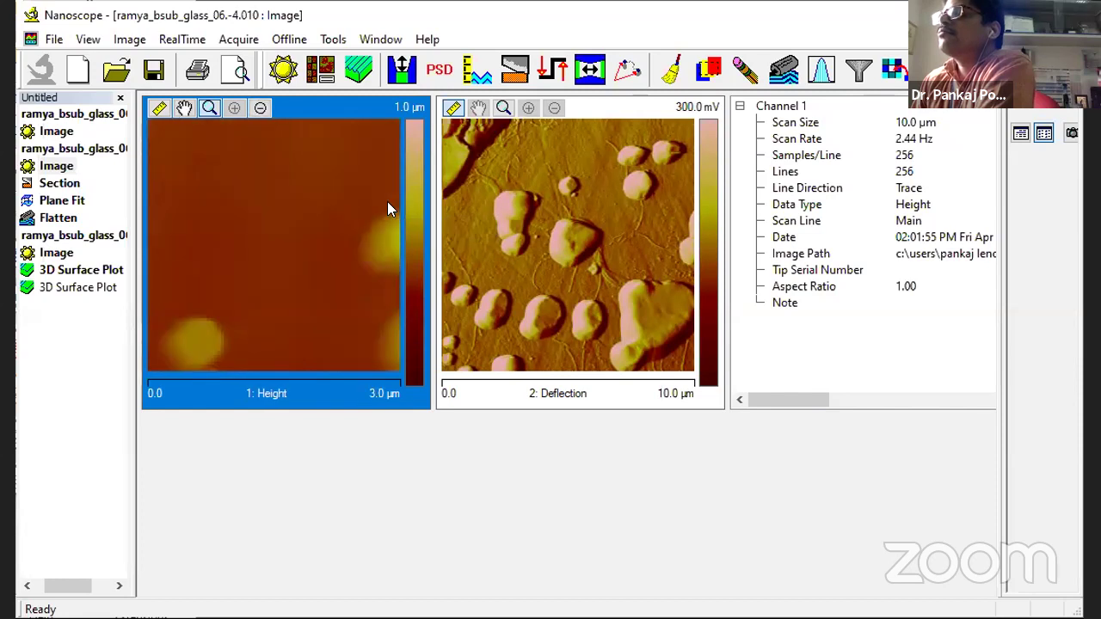
left_click(265, 169)
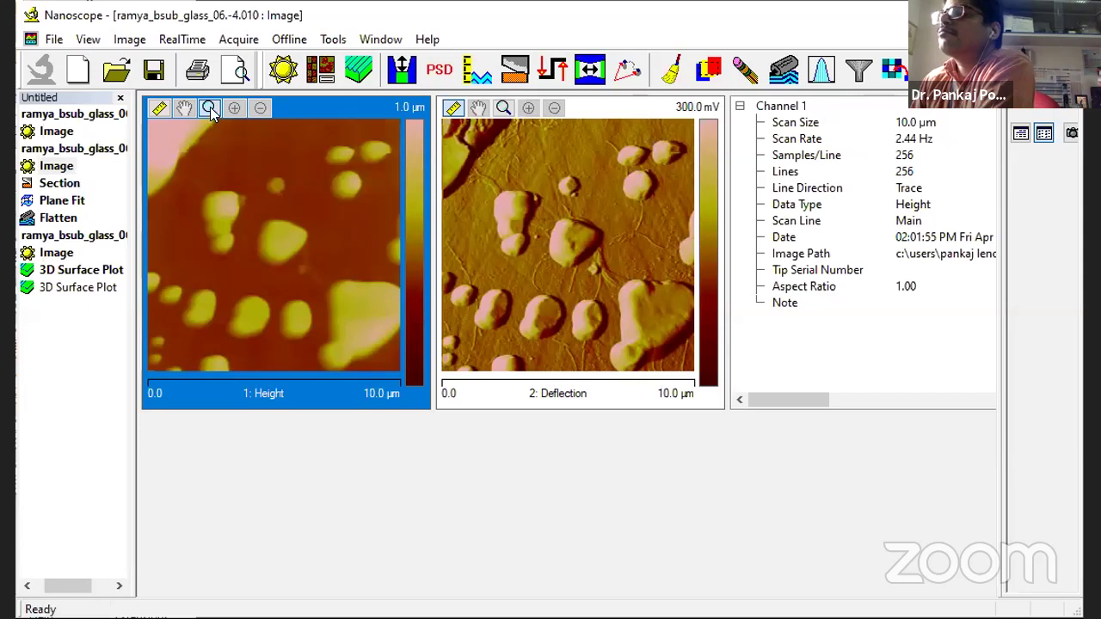
left_click_drag(378, 166, 276, 138)
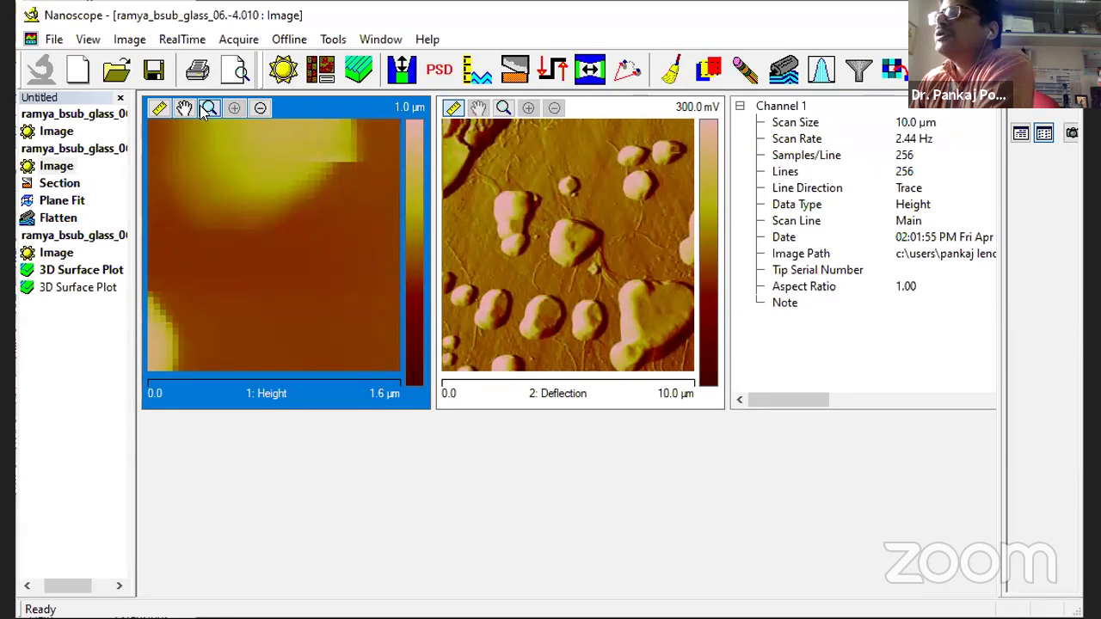
left_click(280, 228)
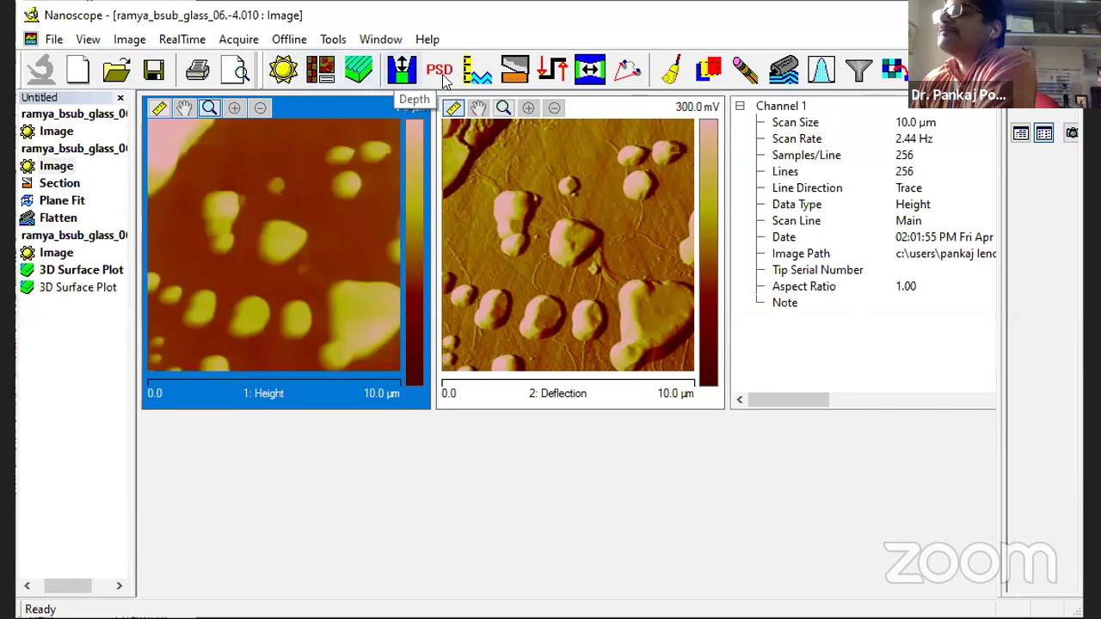
Step: Start a new Section analysis and position a line about 3.2 µm long across the two upper-right particles
left_click(516, 73)
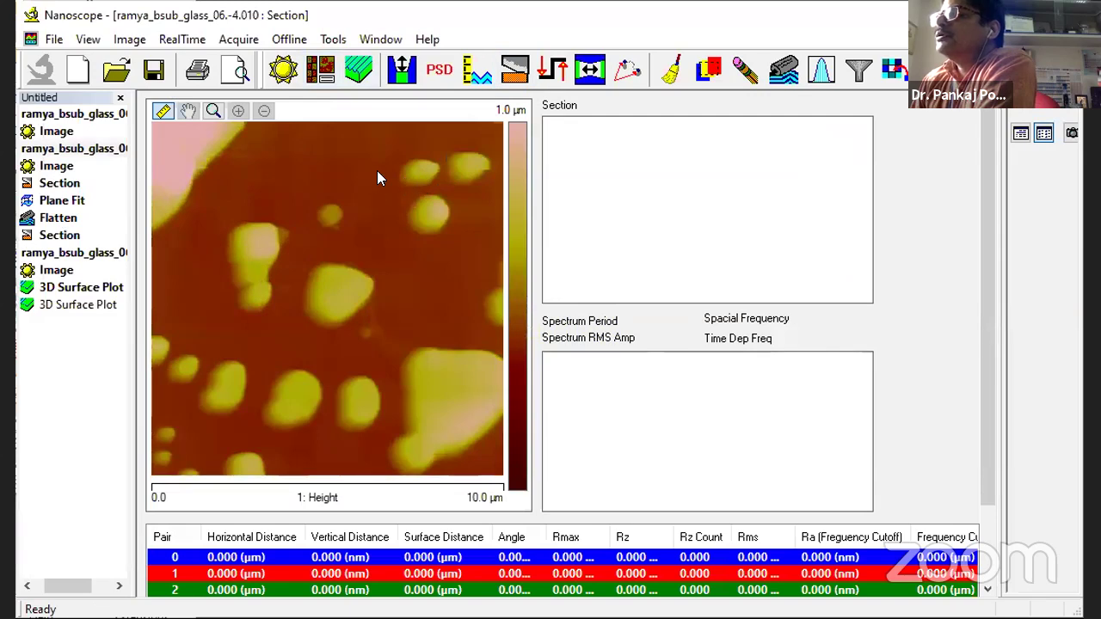
left_click_drag(386, 170, 507, 171)
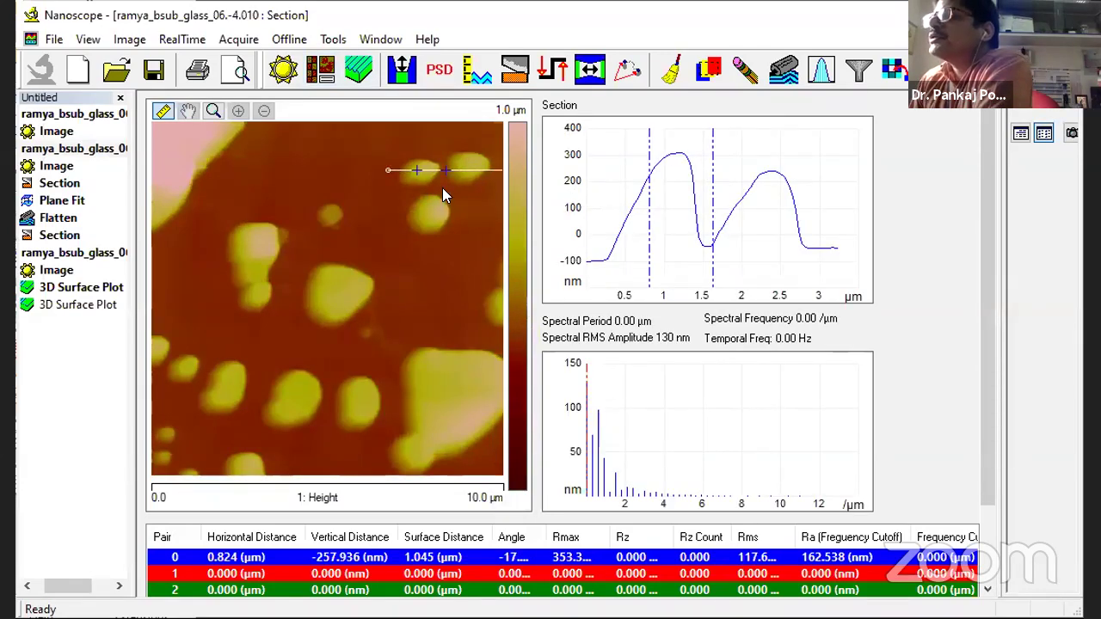
mouse_move(413, 170)
left_mouse_down()
mouse_move(397, 171)
mouse_move(434, 173)
left_mouse_up()
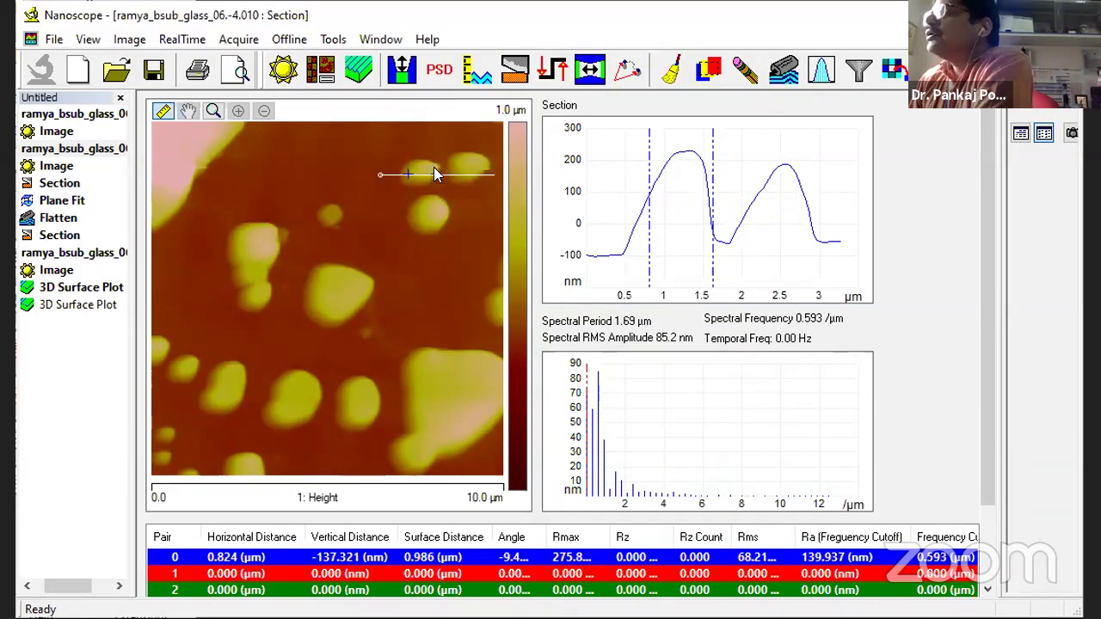
Step: Place the profile's two cursors at the base edges of the first peak, at about 0.45 µm and 1.7 µm
right_click(653, 241)
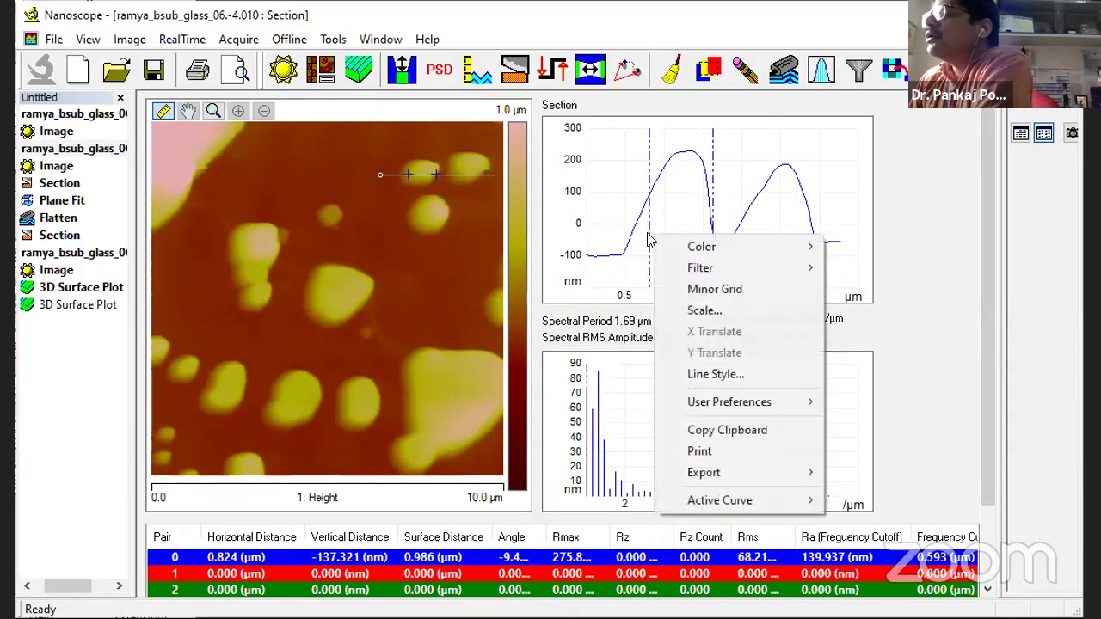
left_click(648, 242)
left_click(647, 241)
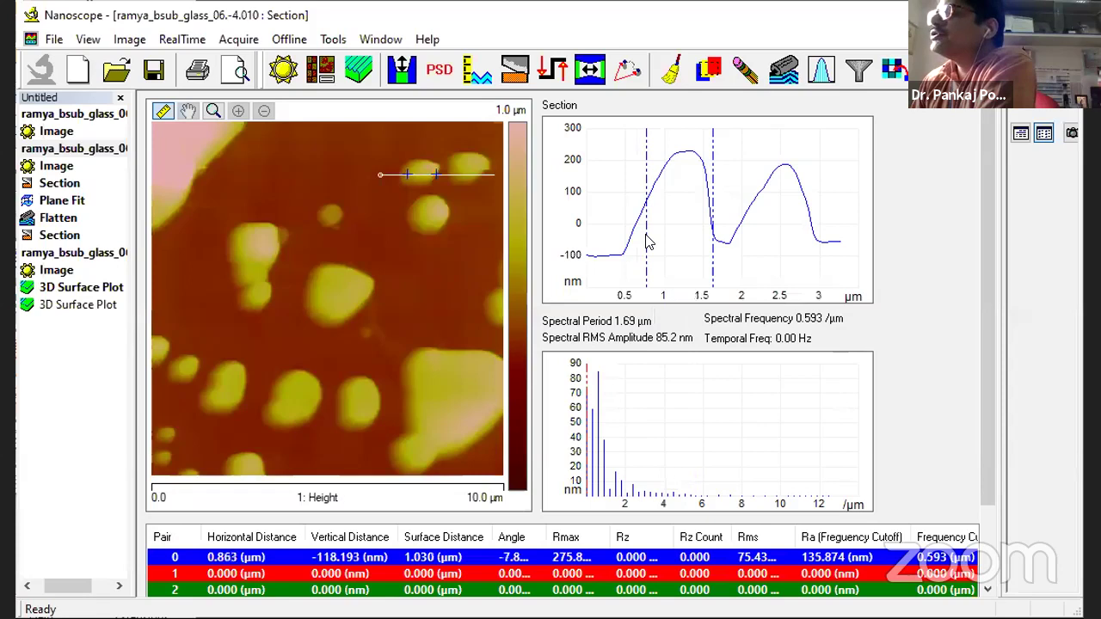
left_click(620, 239)
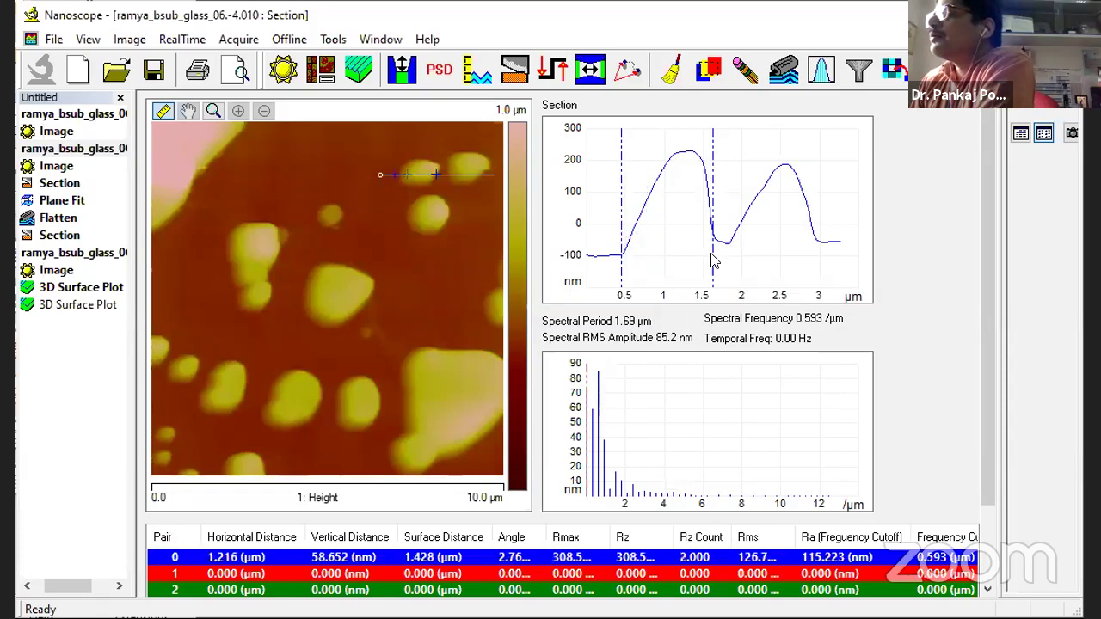
left_click_drag(712, 255, 716, 256)
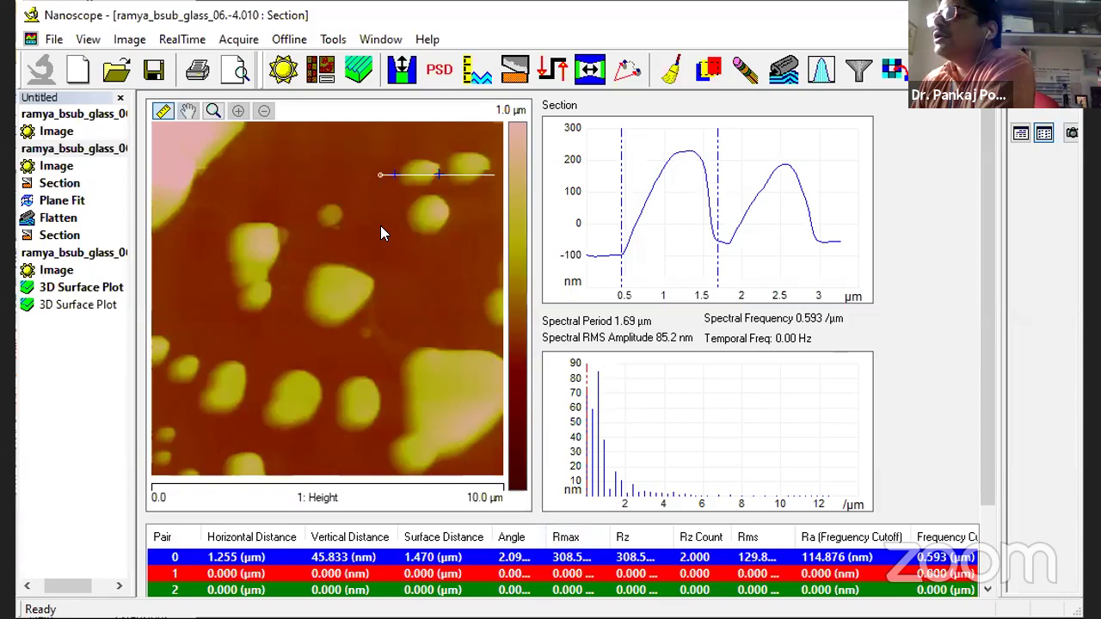
Step: Draw two more section lines: about 2.5 µm across the single particle below the first line, and about 8.6 µm across the lower particle row
left_click_drag(394, 213, 484, 214)
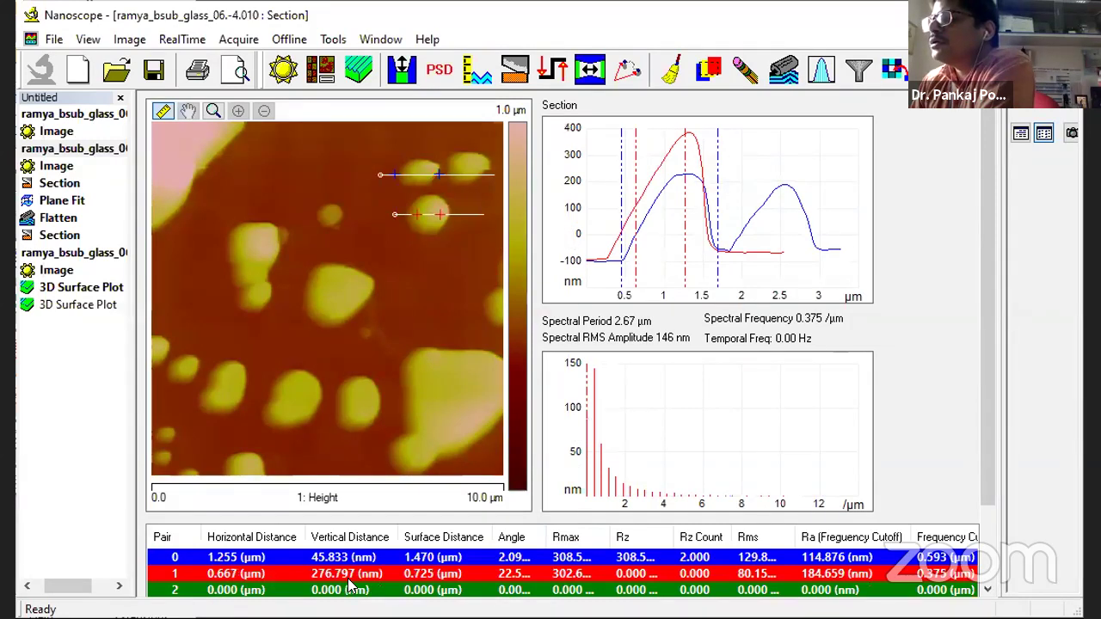
mouse_move(197, 389)
left_mouse_down()
mouse_move(492, 401)
mouse_move(516, 387)
left_mouse_up()
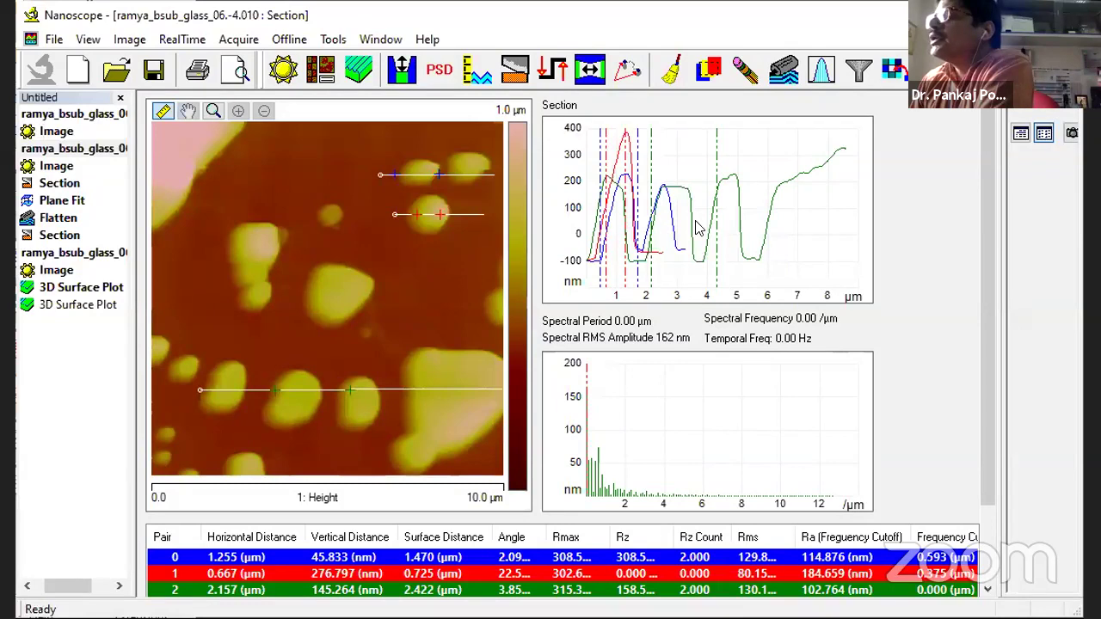
Step: Review the section profile graph's formatting, copy, print and export options without applying any
right_click(831, 250)
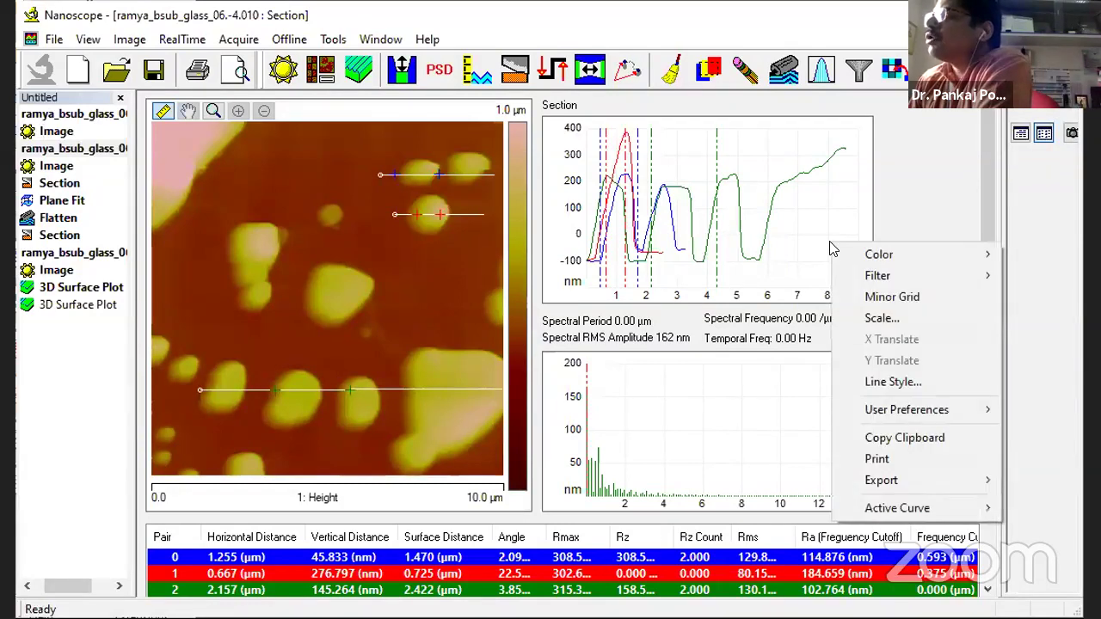
mouse_move(880, 256)
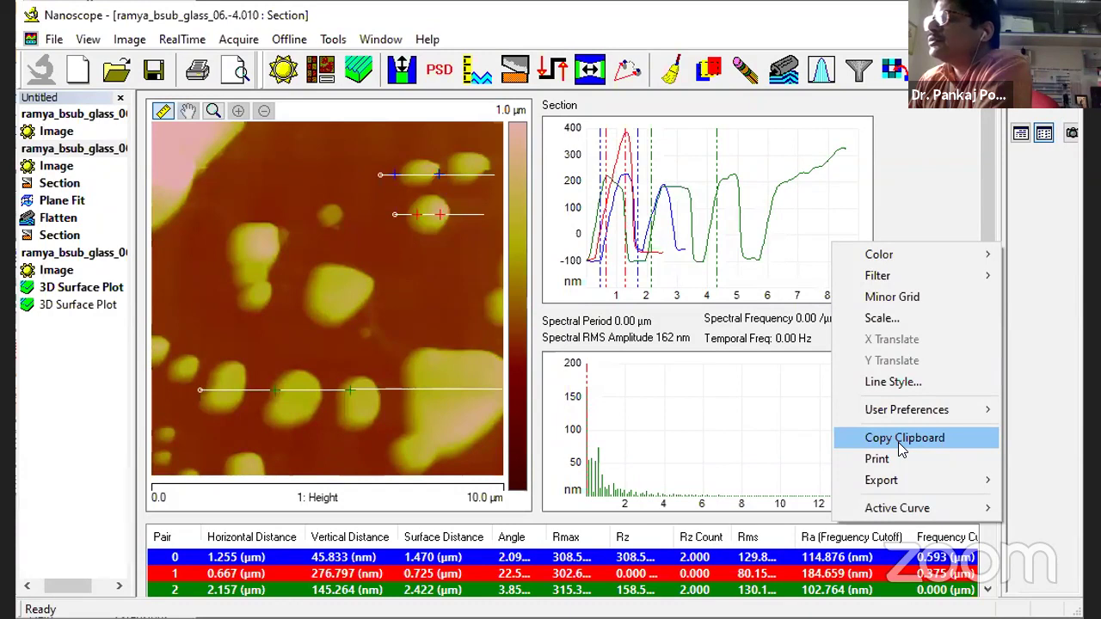
left_click(807, 227)
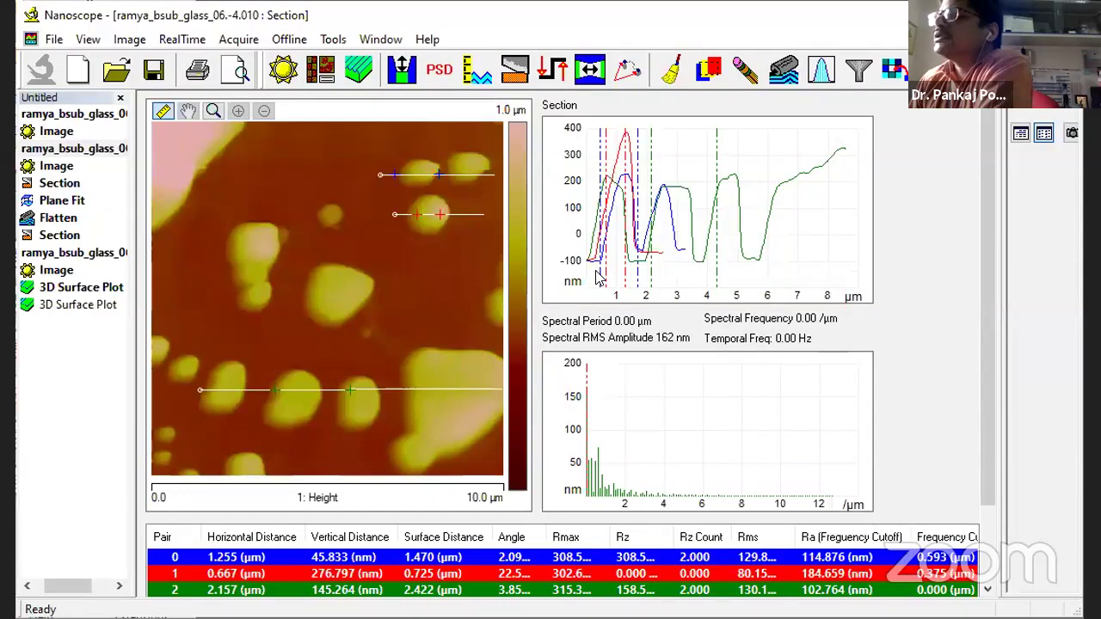
Step: Set the data scale of the section image's color scale to 500 nm
right_click(515, 249)
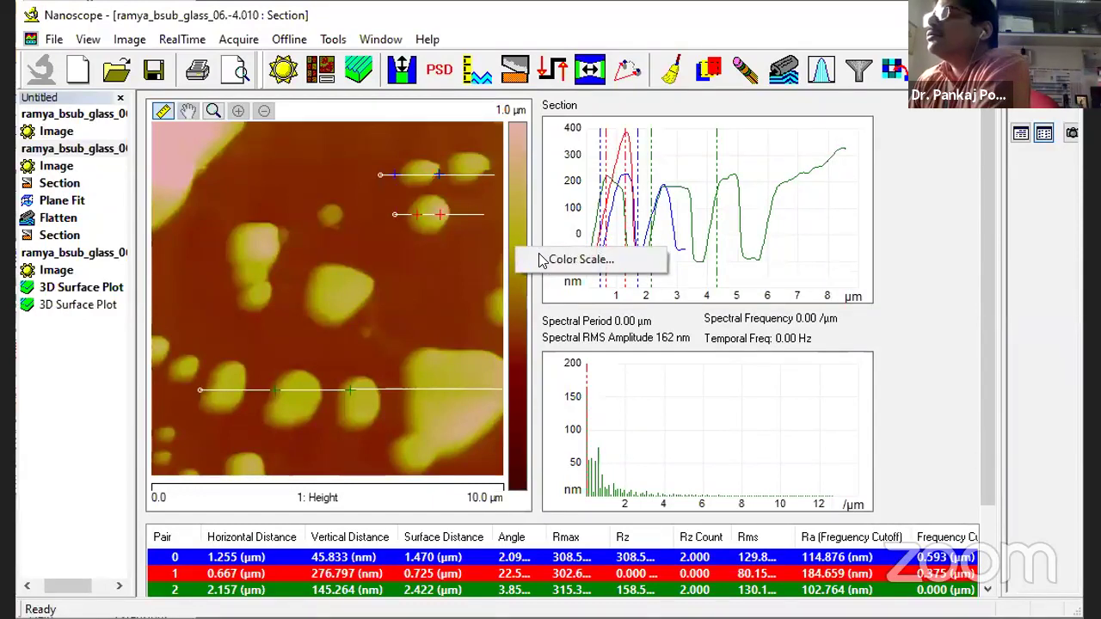
left_click(543, 262)
left_click(235, 198)
key("BackSpace")
key("BackSpace")
key("BackSpace")
key("BackSpace")
type("708.8")
key("Return")
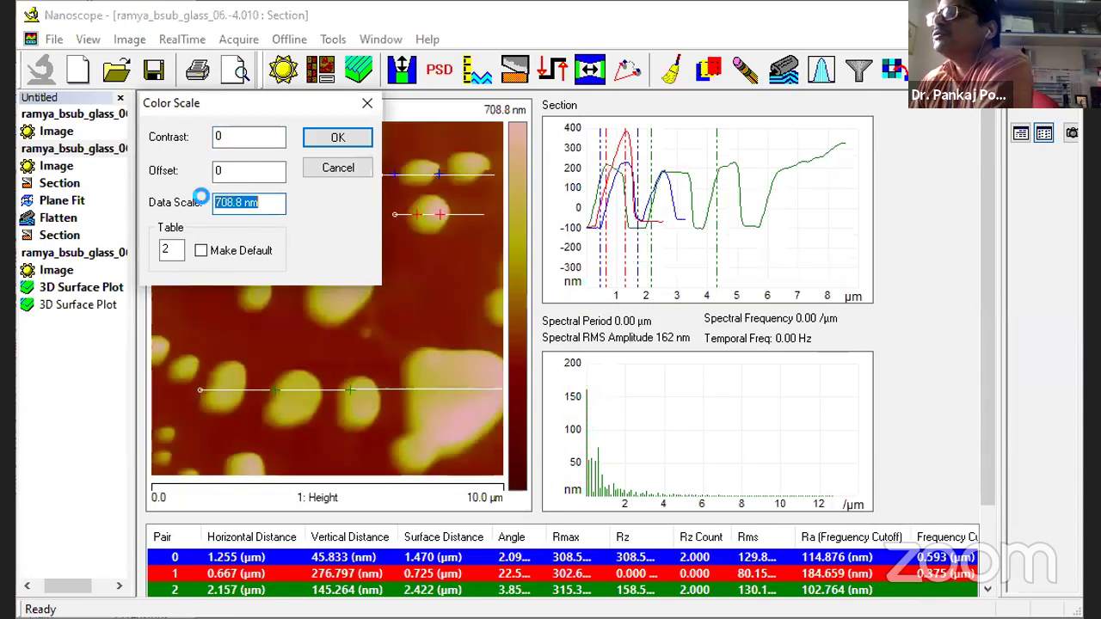
type("50")
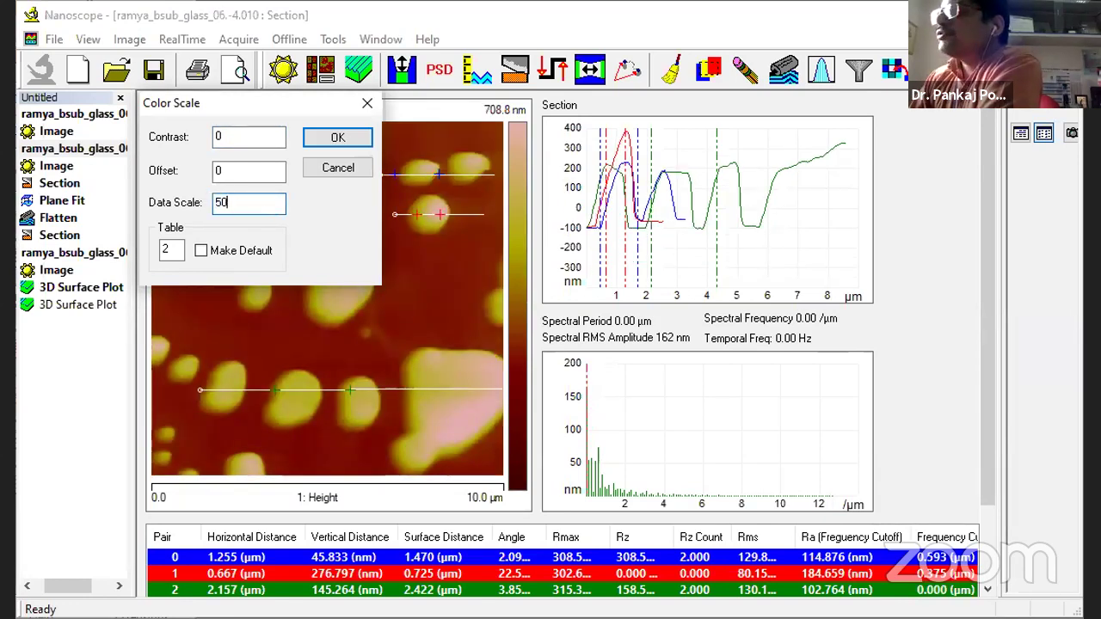
type("0")
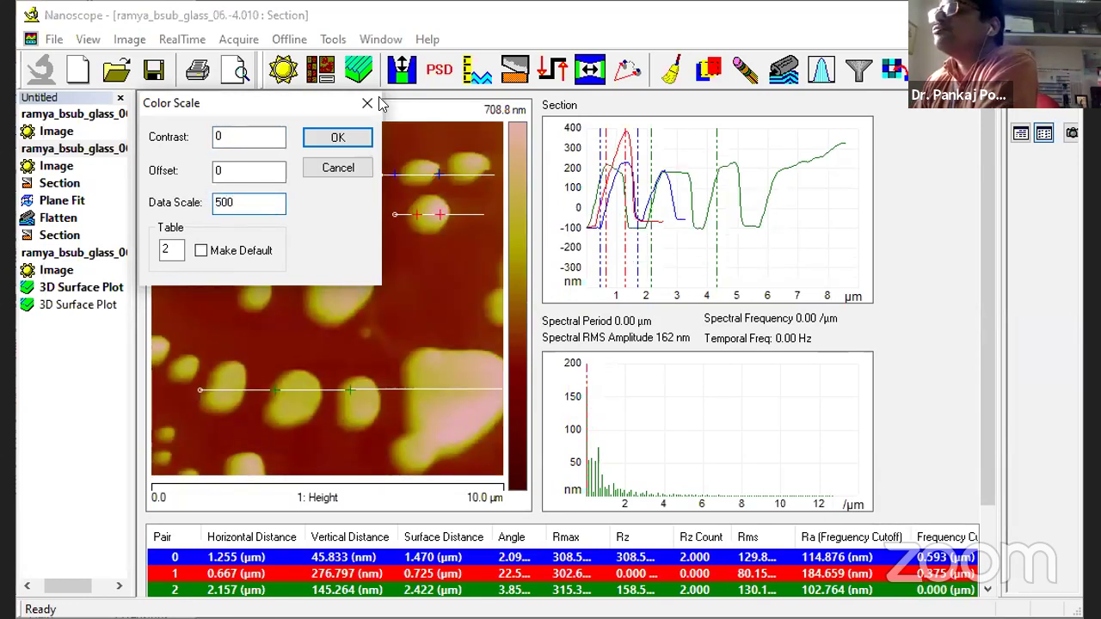
left_click(349, 137)
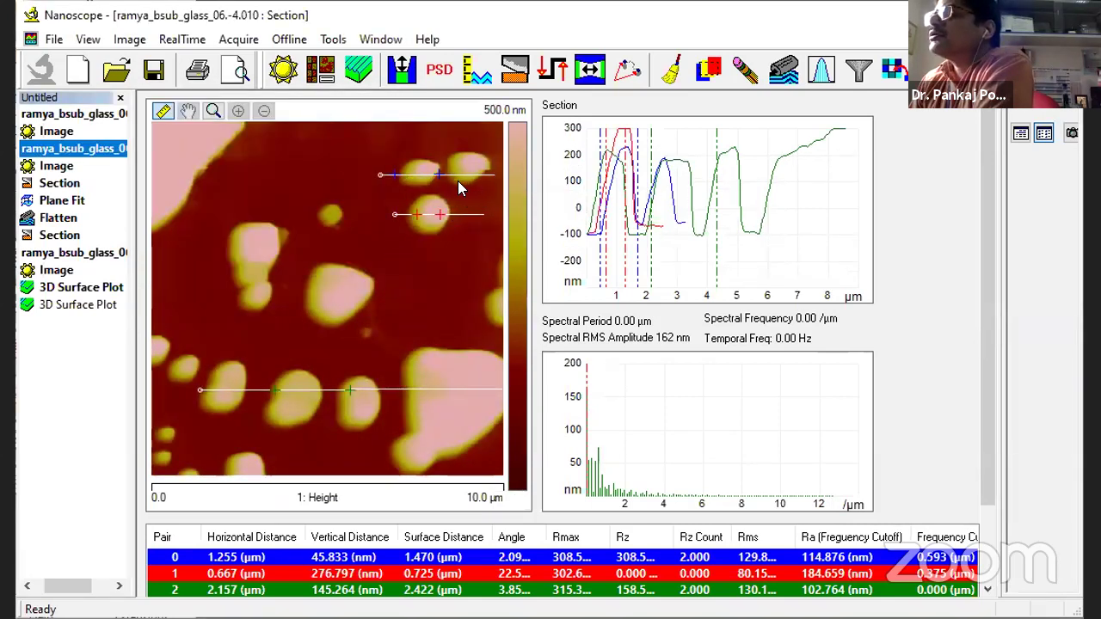
Step: Move the 3.26 µm section line from the two upper-right particles toward the small particle near the image's upper middle
left_click(453, 173)
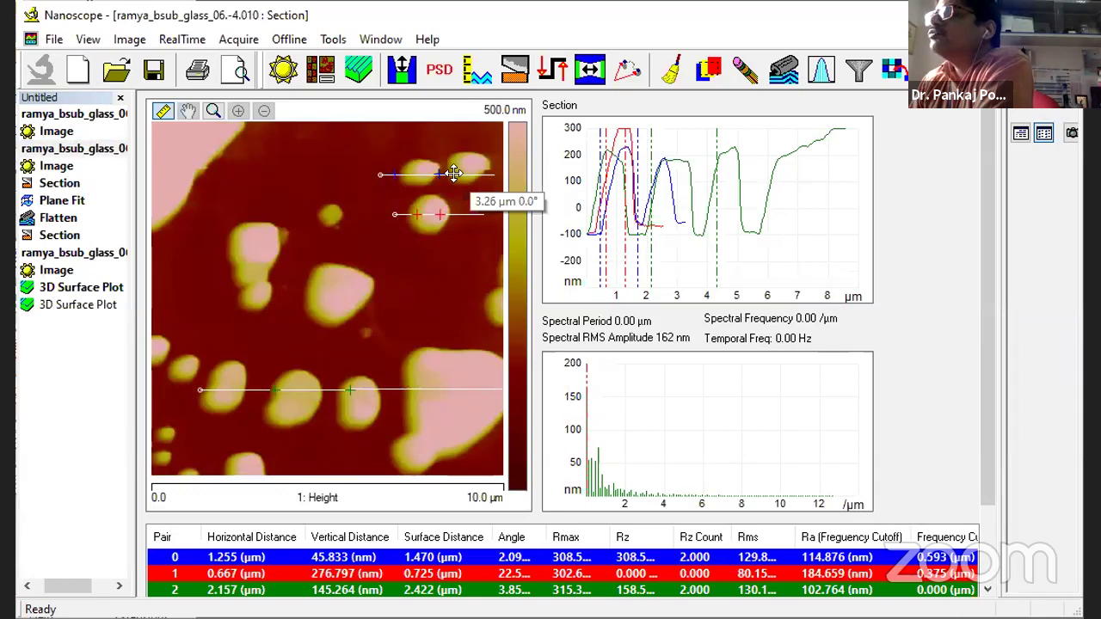
left_click_drag(453, 174, 354, 213)
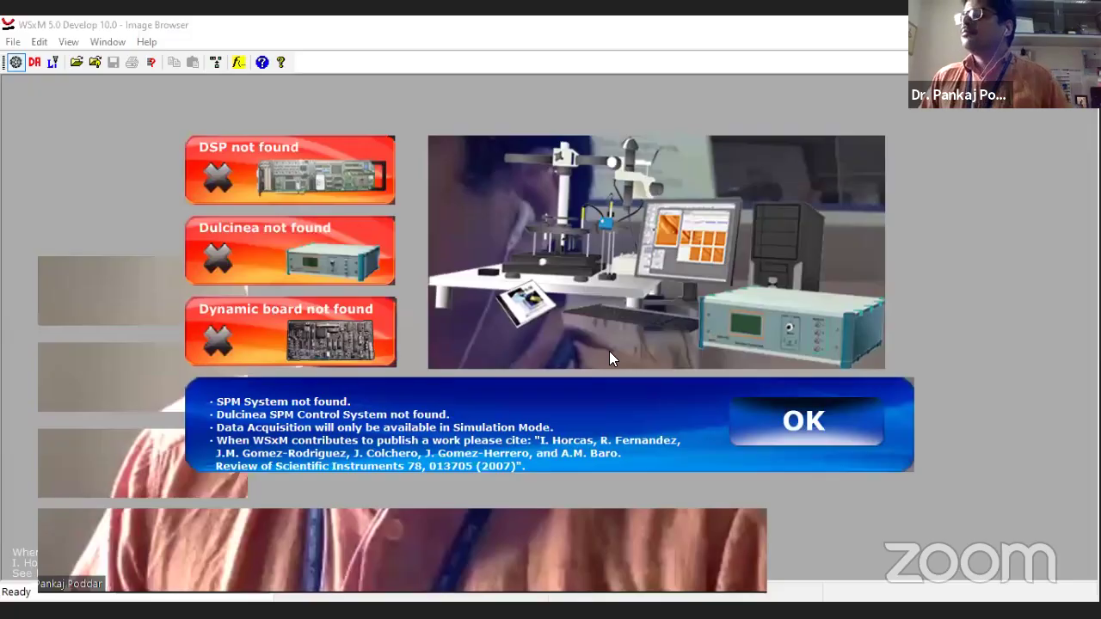
Step: Switch to WSxM, dismiss the startup hardware notice and open an image browser window
left_click(851, 430)
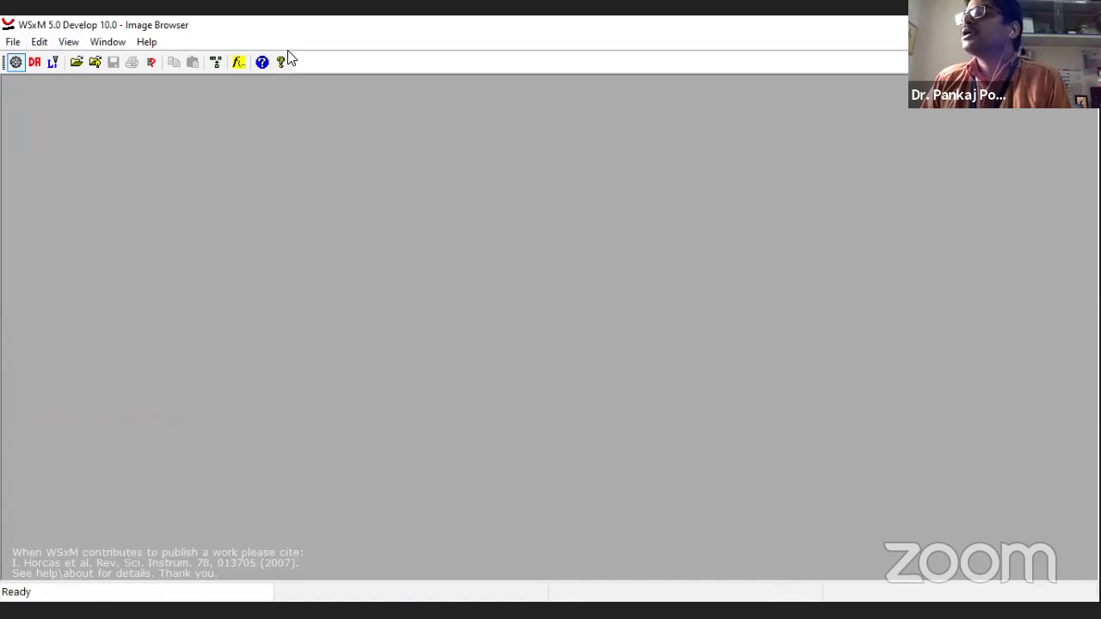
left_click(15, 42)
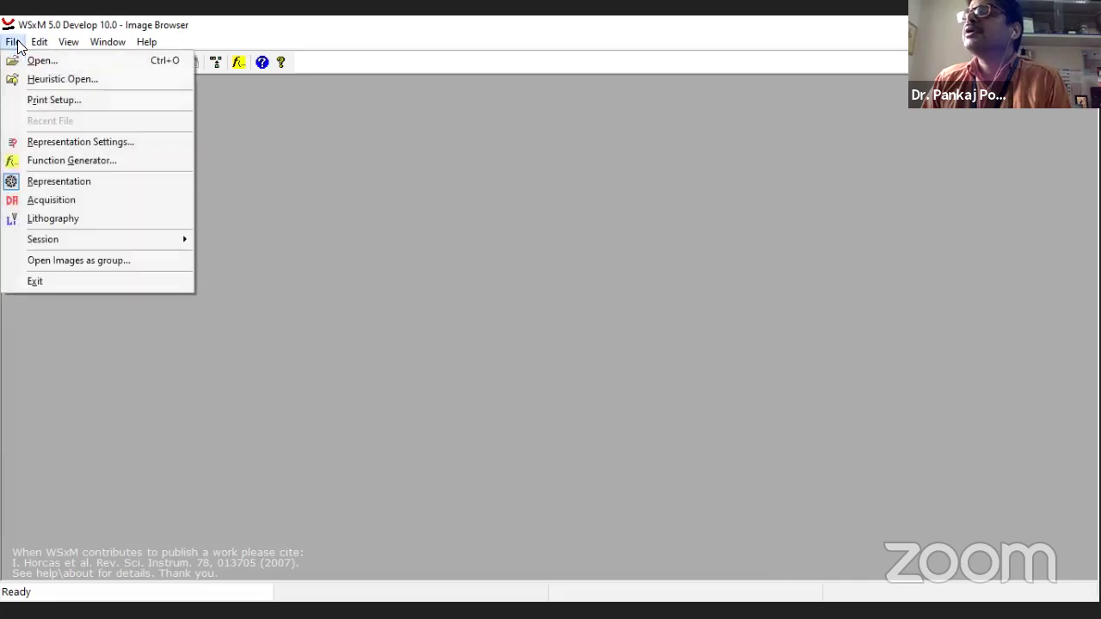
left_click(17, 45)
left_click(13, 43)
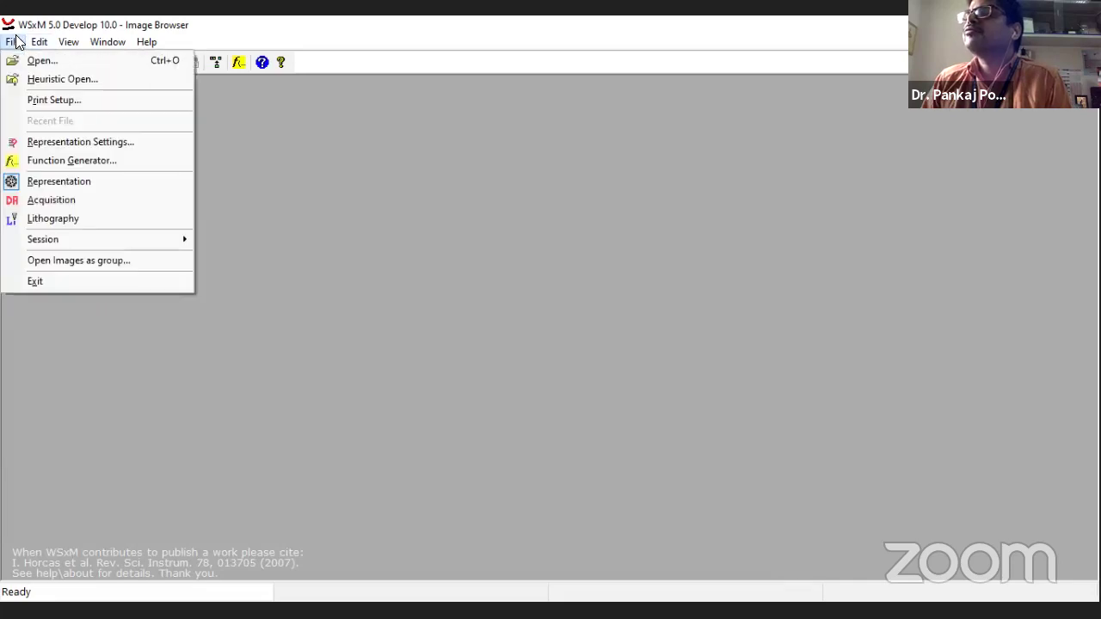
left_click(32, 63)
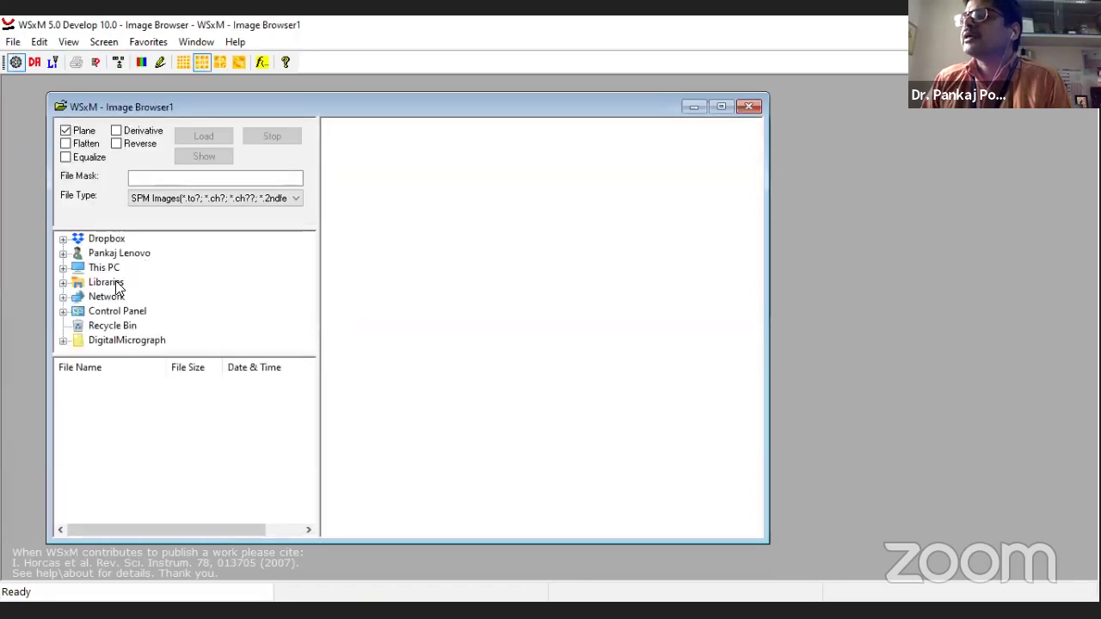
Step: Browse from the user's home folder through Google Drive and AFM Users data into the CNT-Polymer folder
double_click(121, 253)
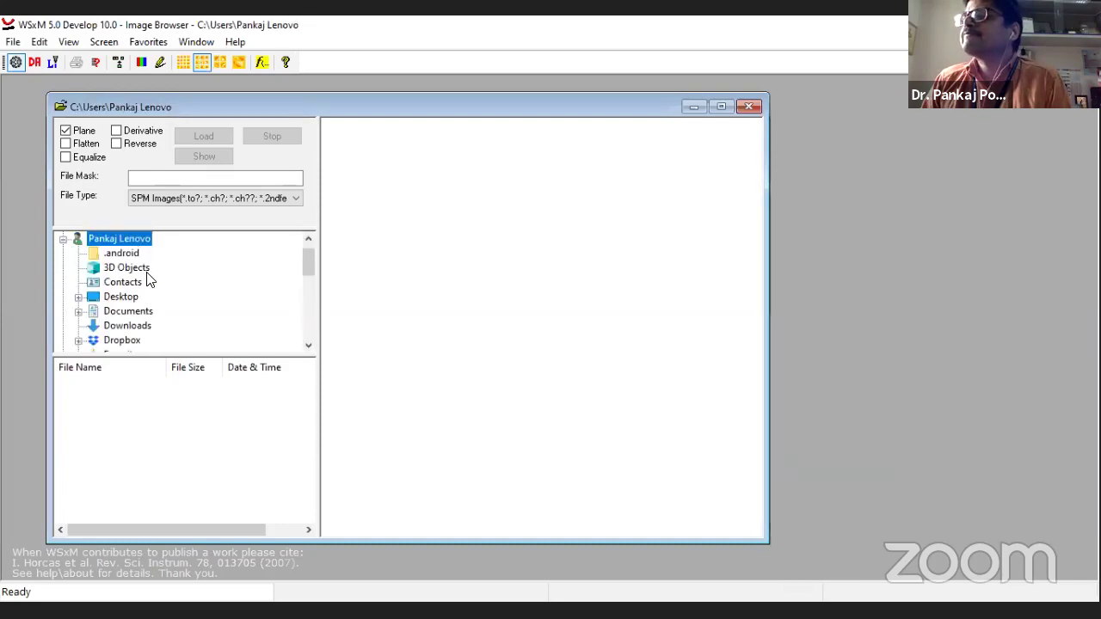
scroll(156, 296, "down", 1)
scroll(157, 297, "down", 1)
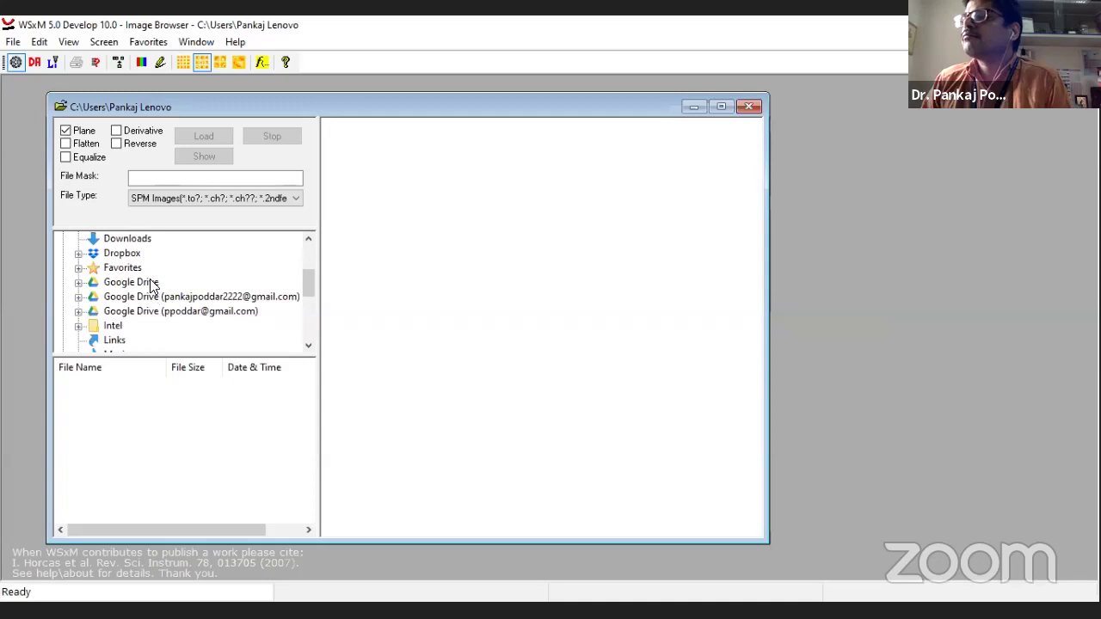
double_click(148, 283)
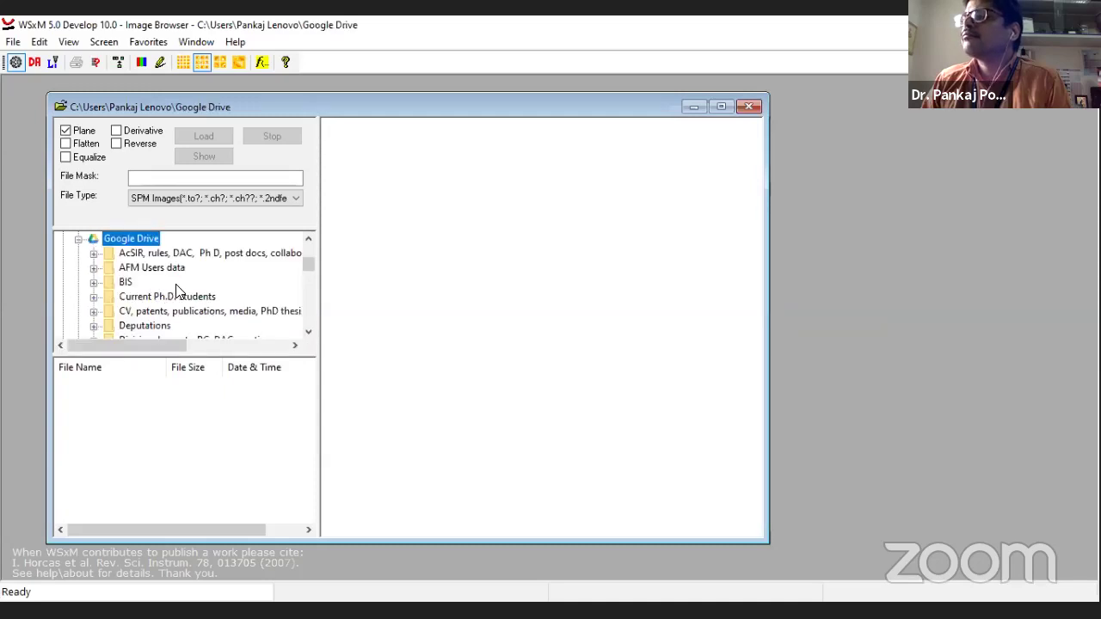
double_click(157, 269)
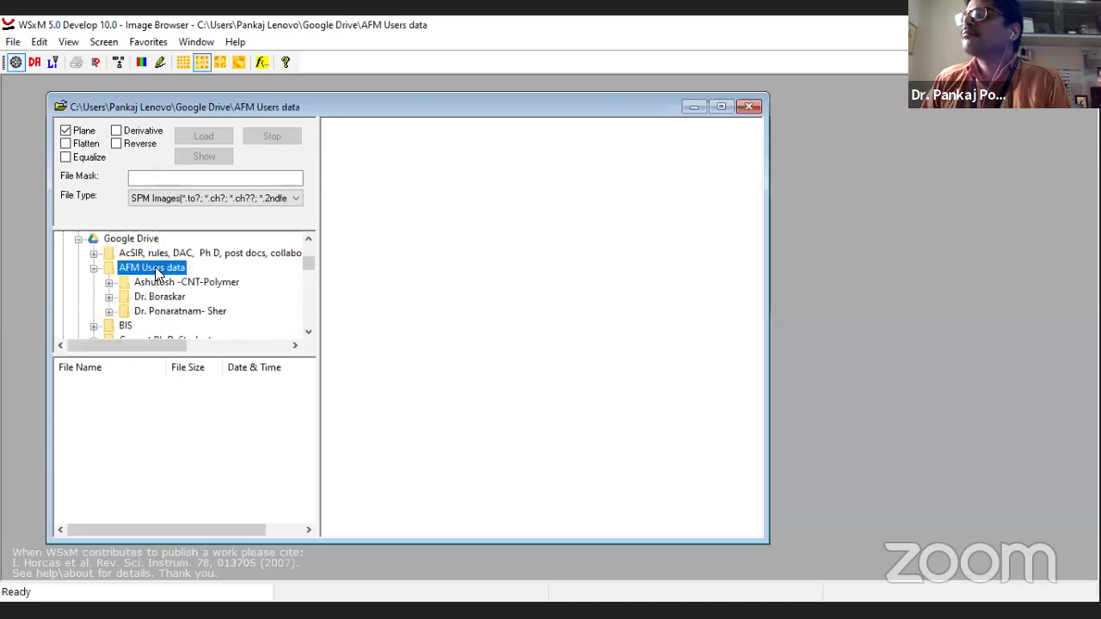
double_click(174, 282)
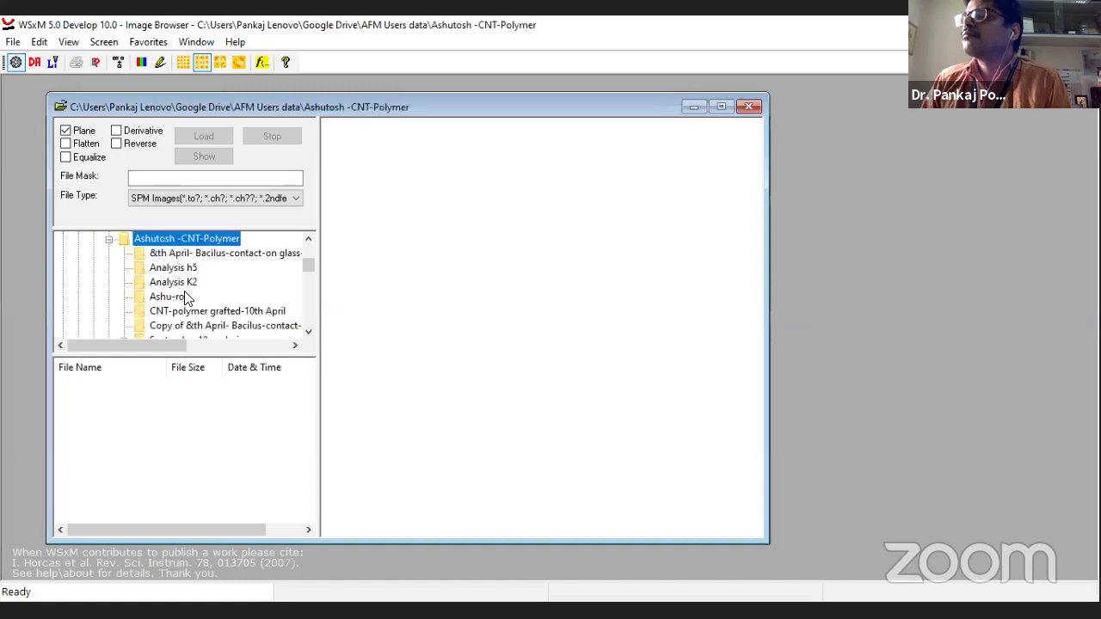
Step: Check the CNT-polymer grafted-10th April and Analysis K2 subfolders, and open h5 inside September 18 analysis
scroll(186, 298, "down", 1)
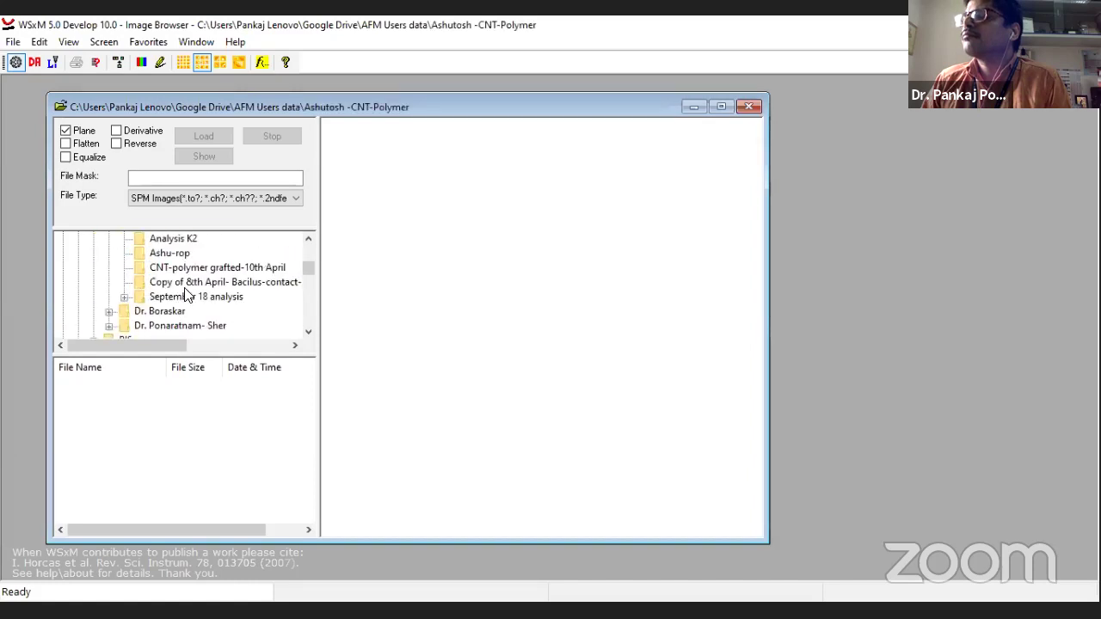
left_click(230, 269)
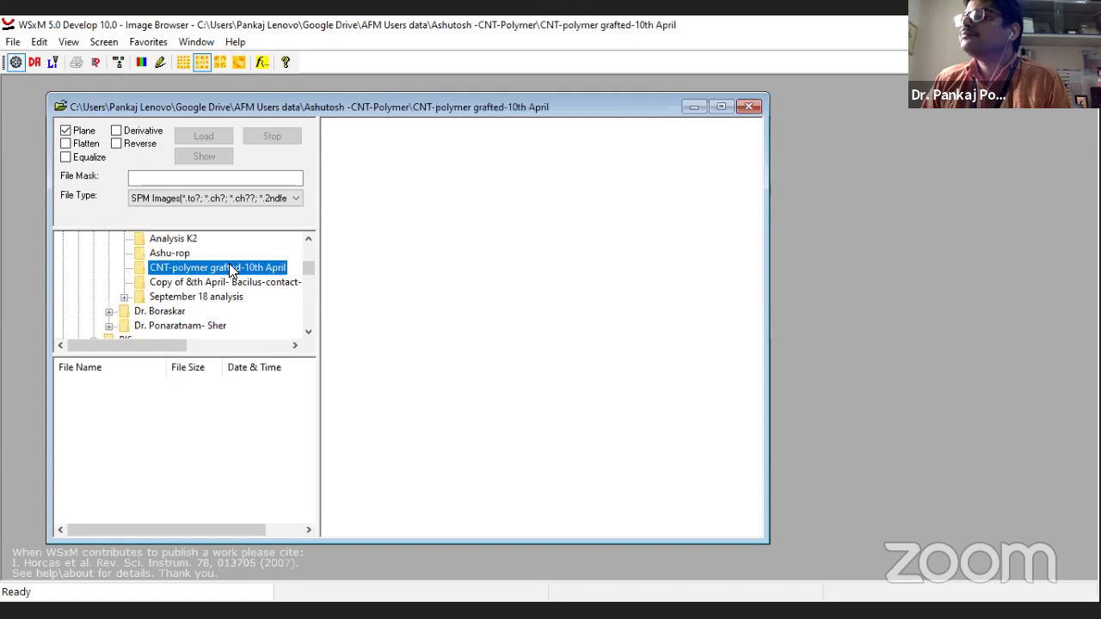
left_click(174, 244)
double_click(189, 299)
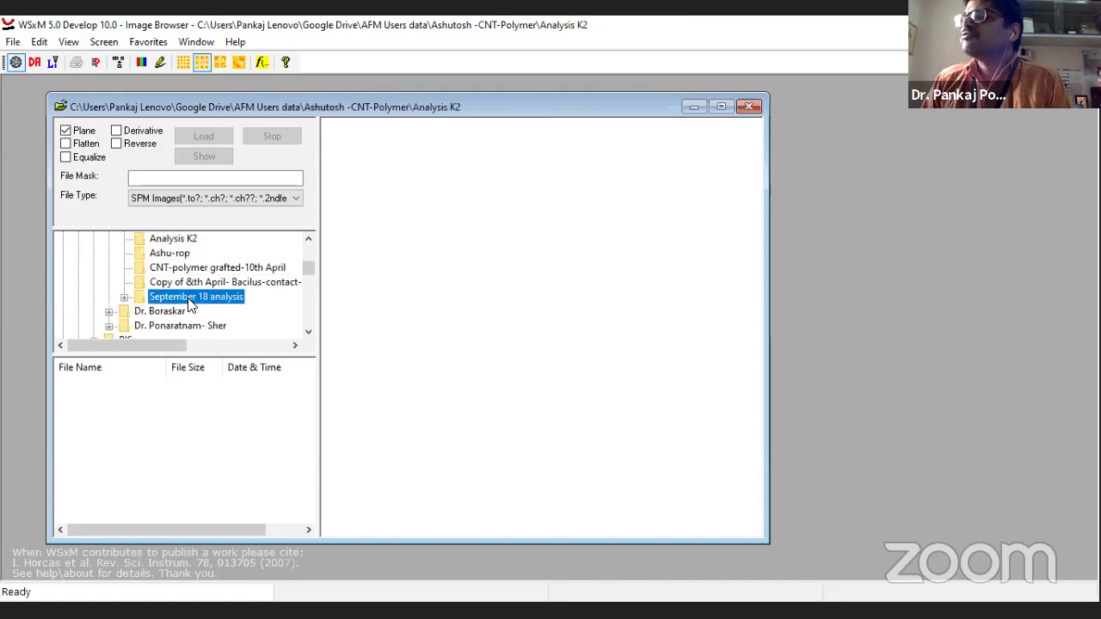
left_click(171, 311)
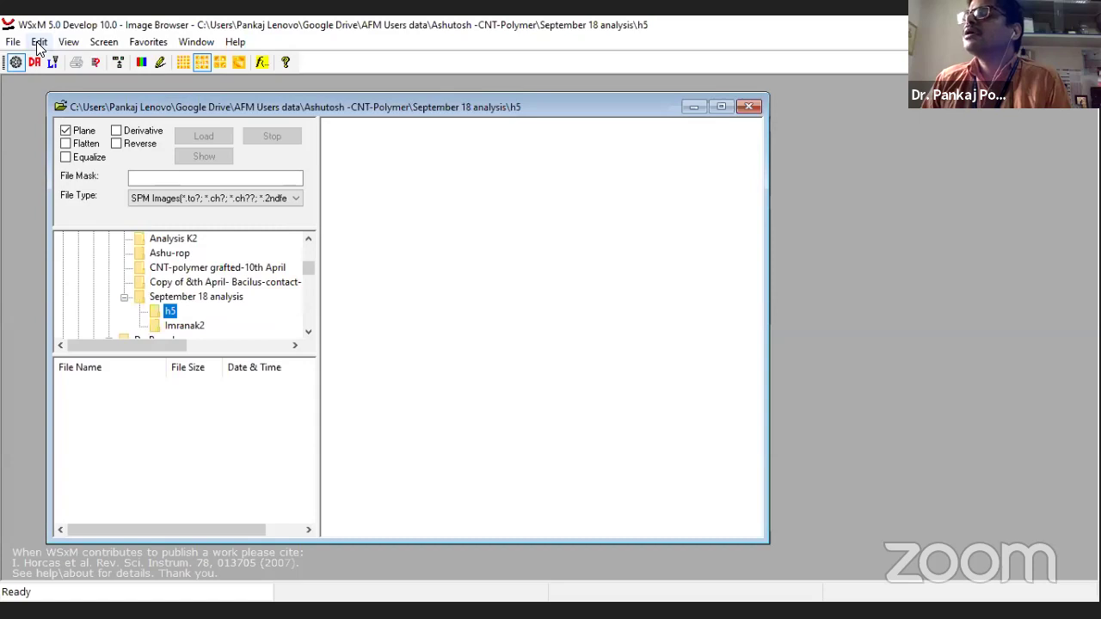
Step: Set the image browser's file type filter to All Files (*.*) for the h5 folder
left_click(264, 346)
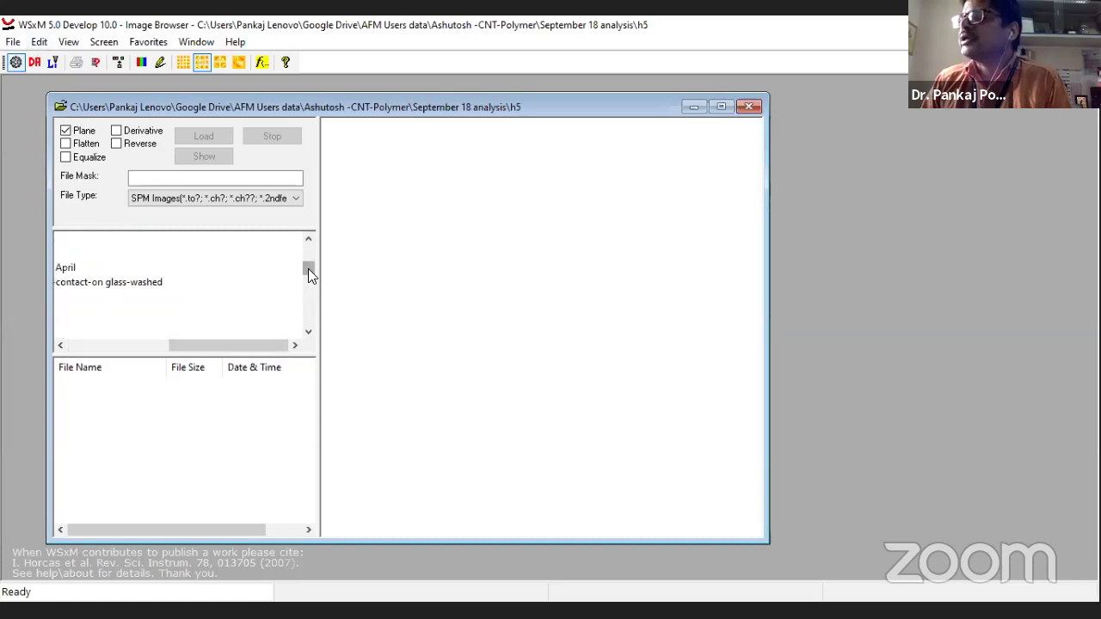
left_click_drag(310, 274, 308, 299)
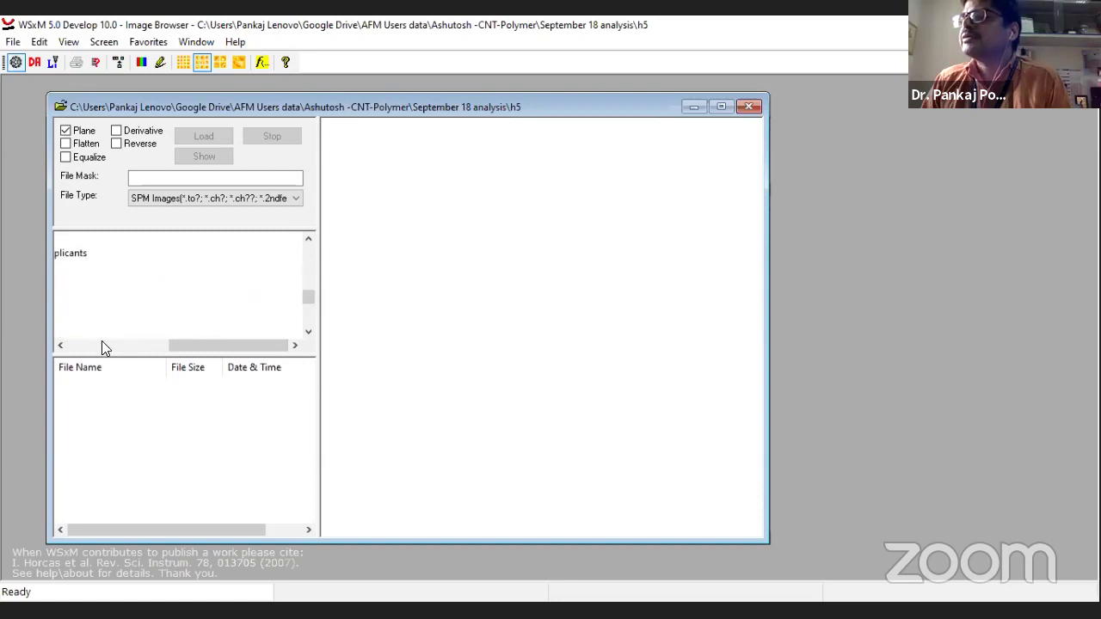
left_click(100, 344)
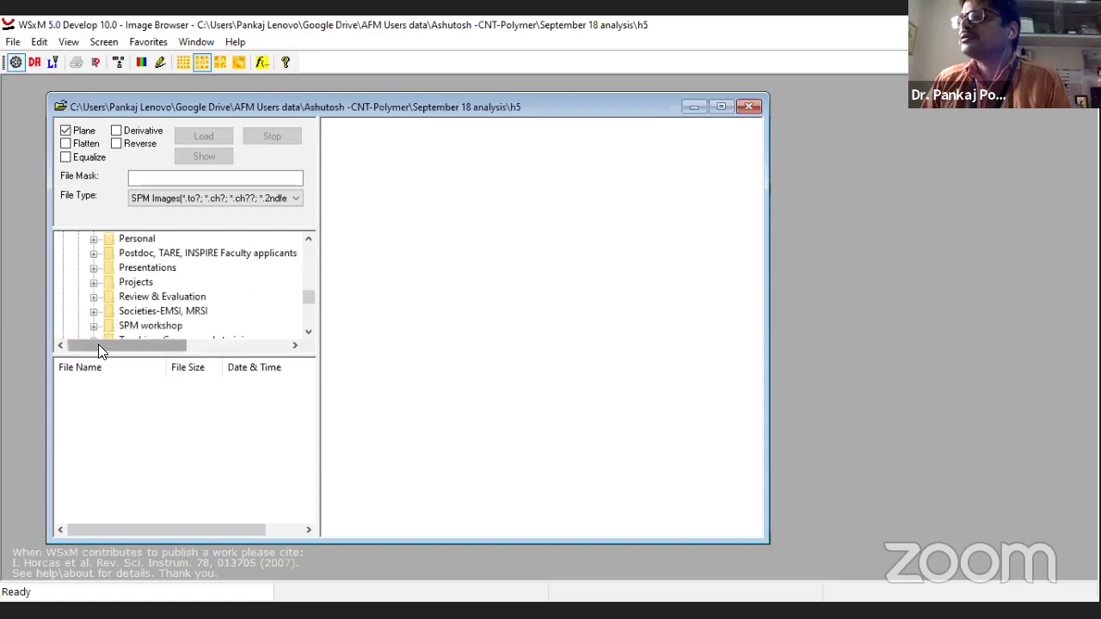
scroll(197, 305, "up", 1)
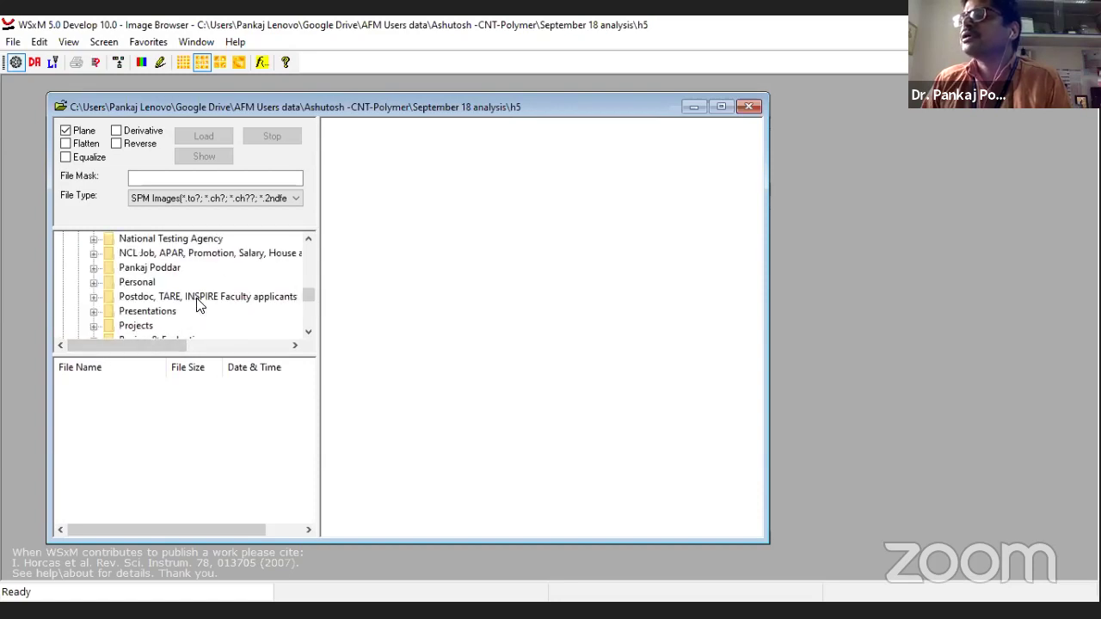
scroll(197, 305, "up", 6)
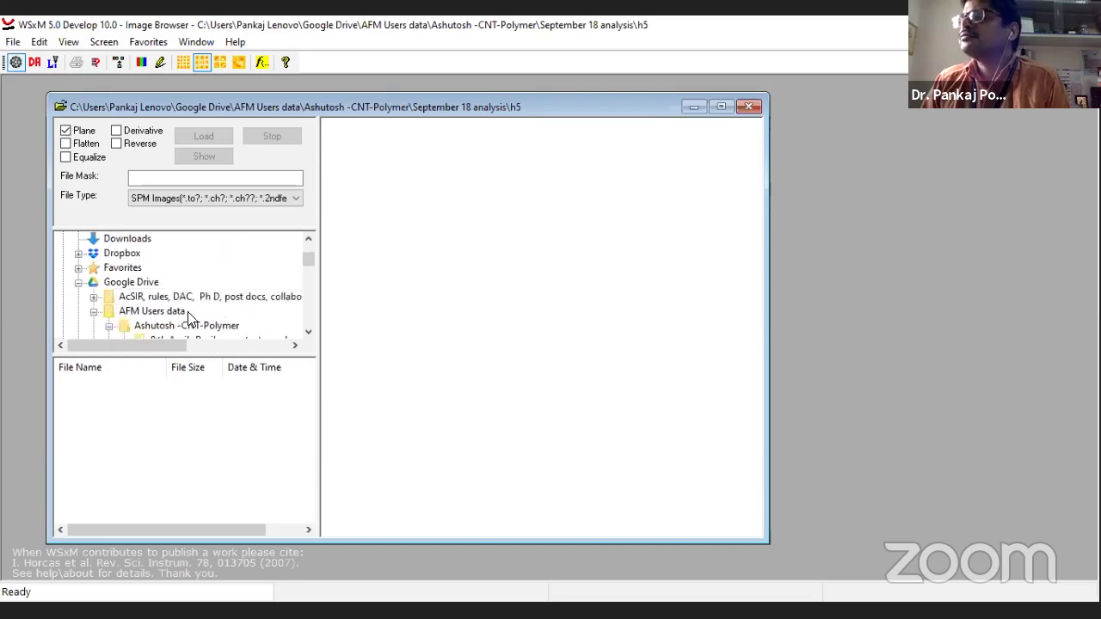
scroll(187, 314, "up", 1)
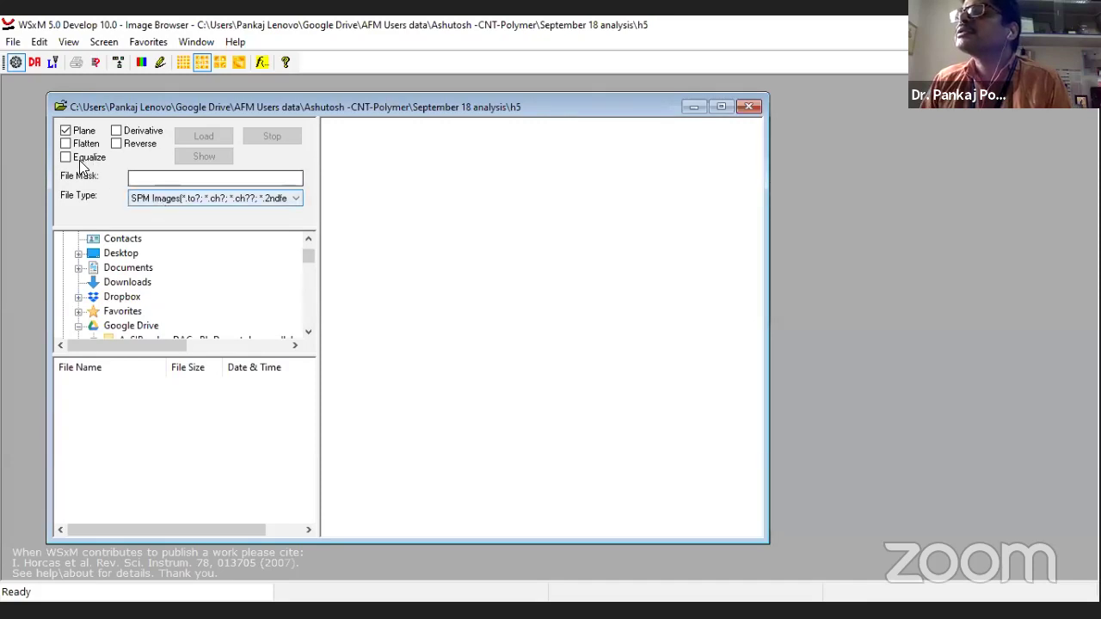
left_click(156, 202)
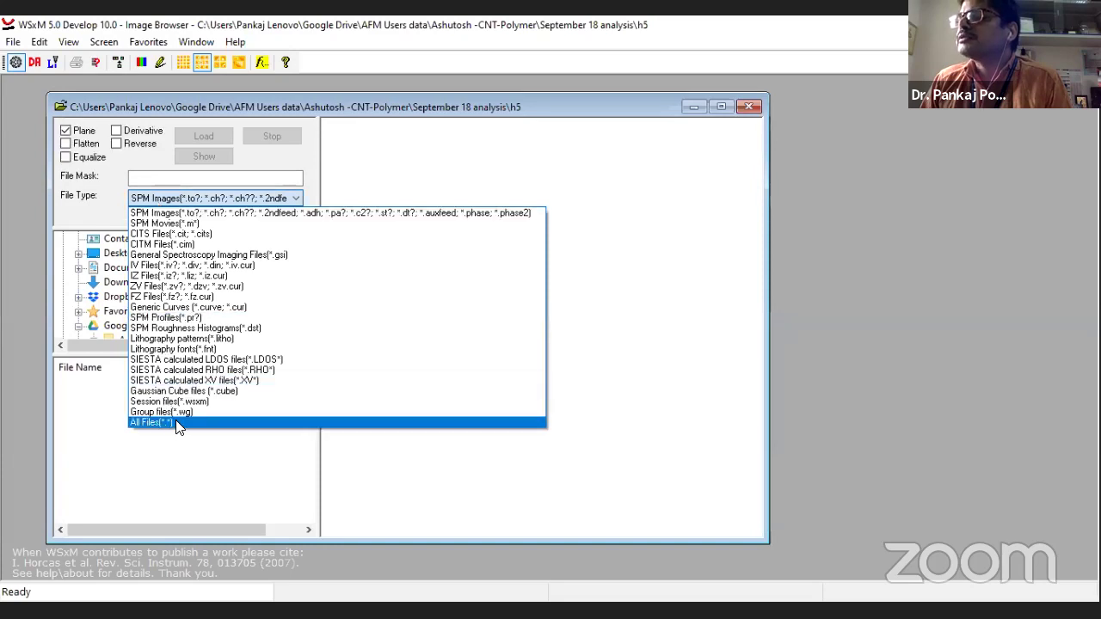
left_click(177, 422)
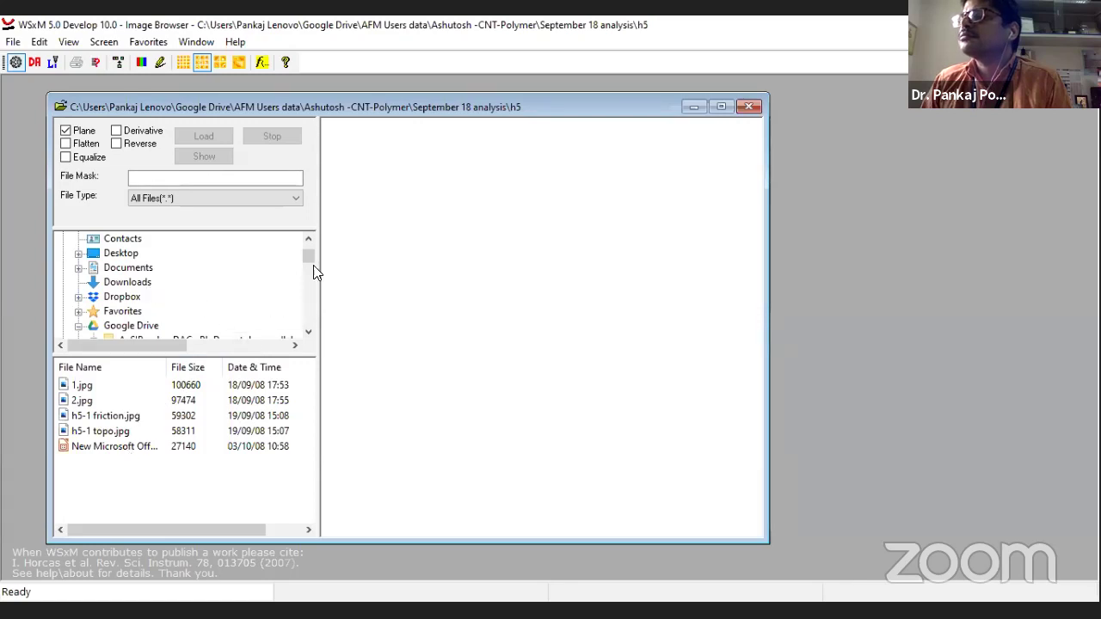
Step: Select the Analysis h5 folder and try to load 4-friction.jpg
left_click_drag(310, 263, 310, 266)
left_click(192, 266)
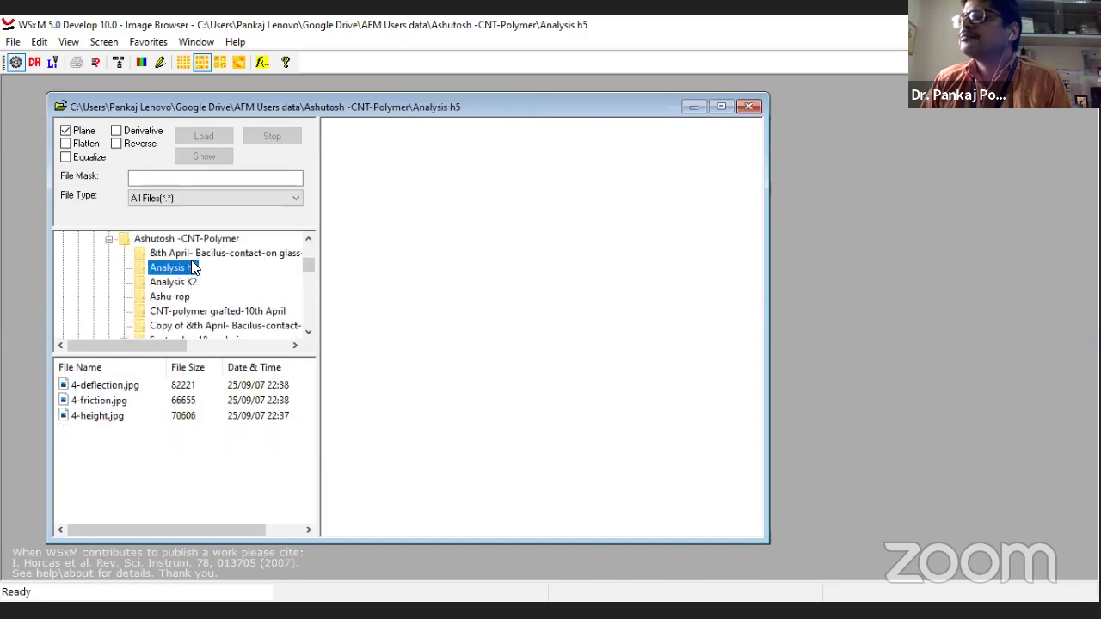
left_click(133, 400)
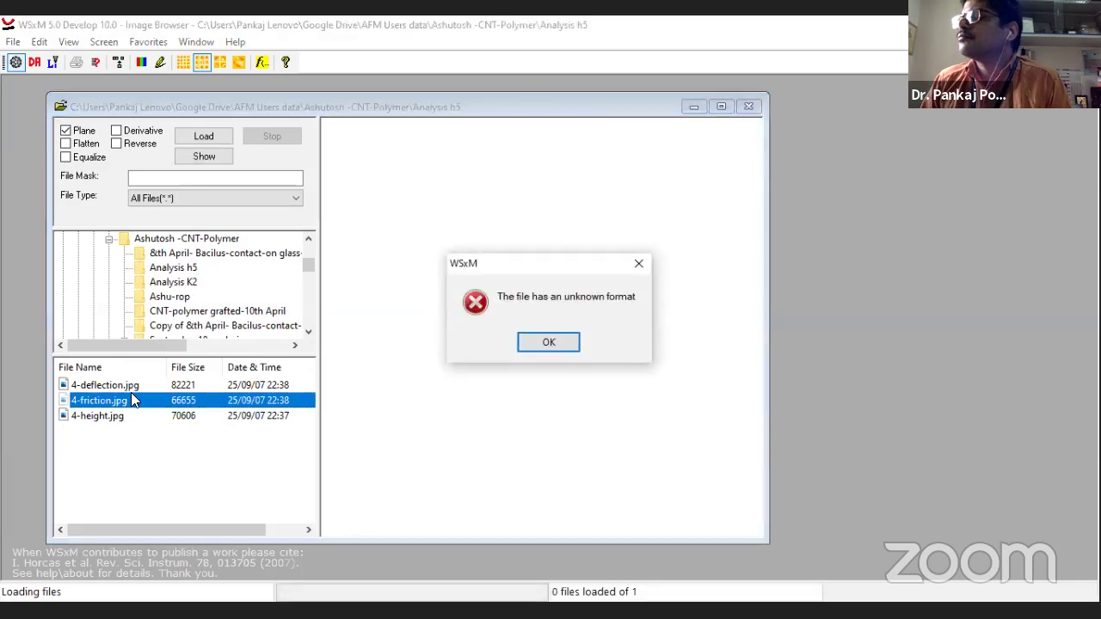
left_click(544, 346)
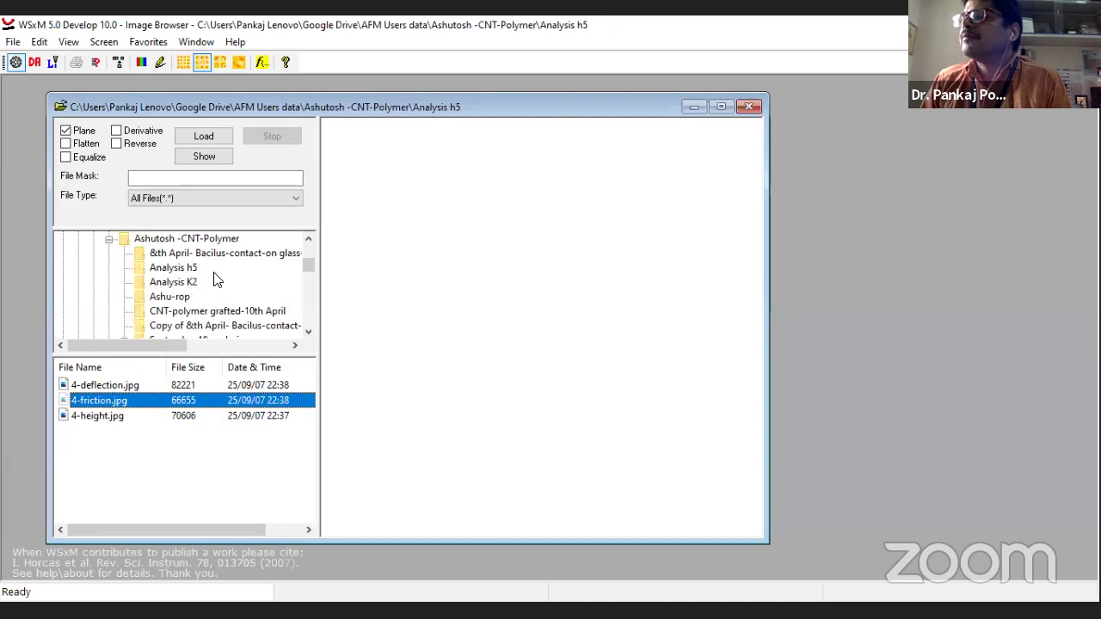
Step: Browse the folder tree under AFM Users data and open the svb folder
left_click(239, 344)
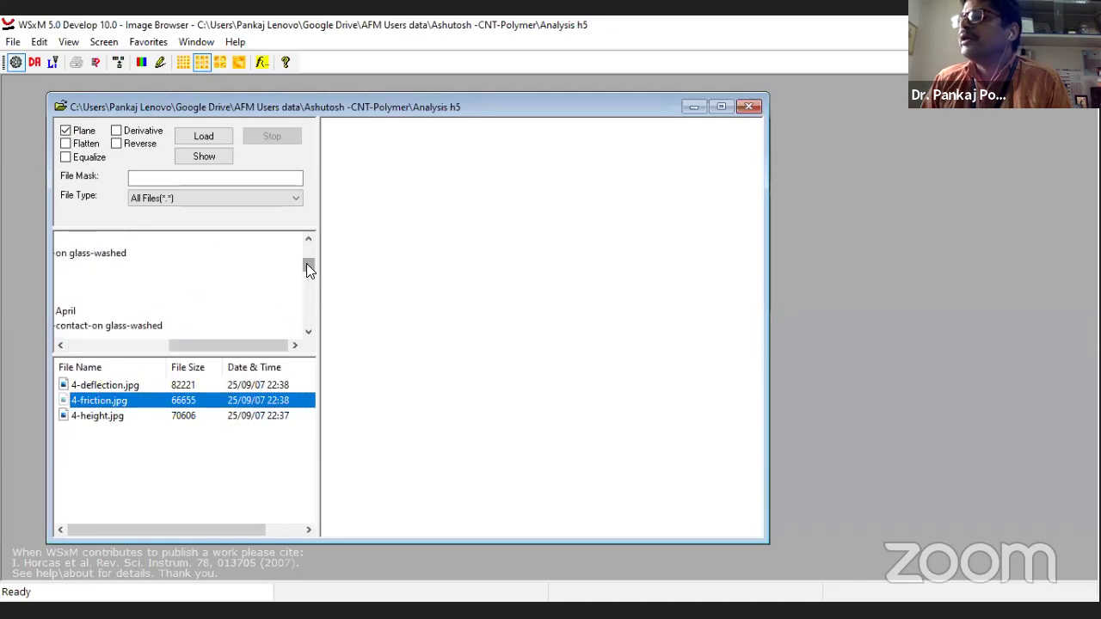
left_click_drag(308, 268, 307, 278)
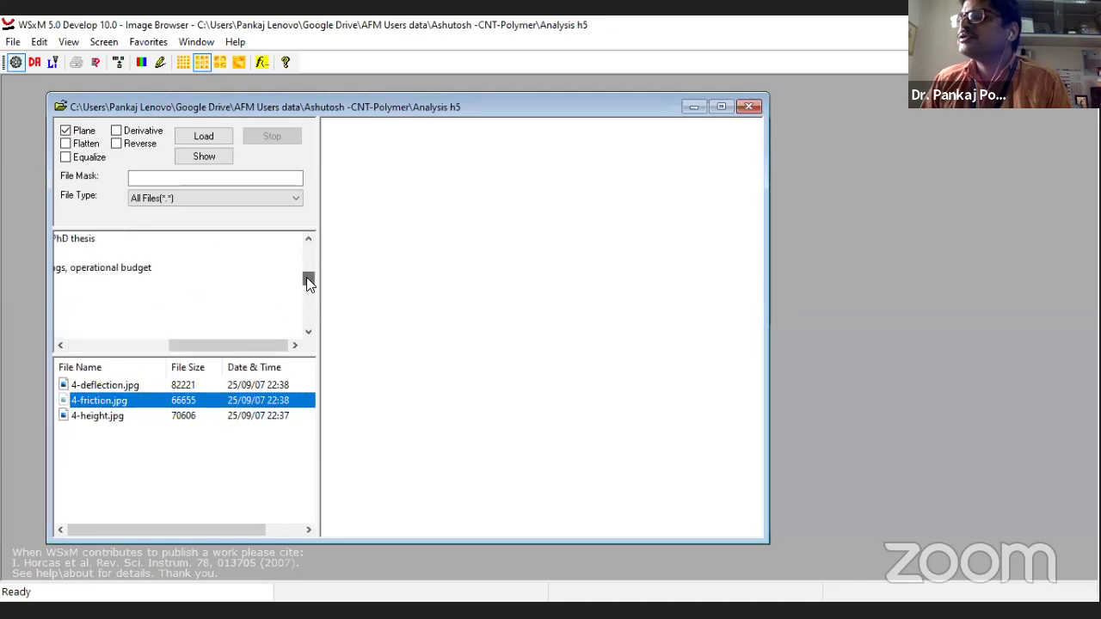
left_click(119, 345)
scroll(191, 312, "up", 1)
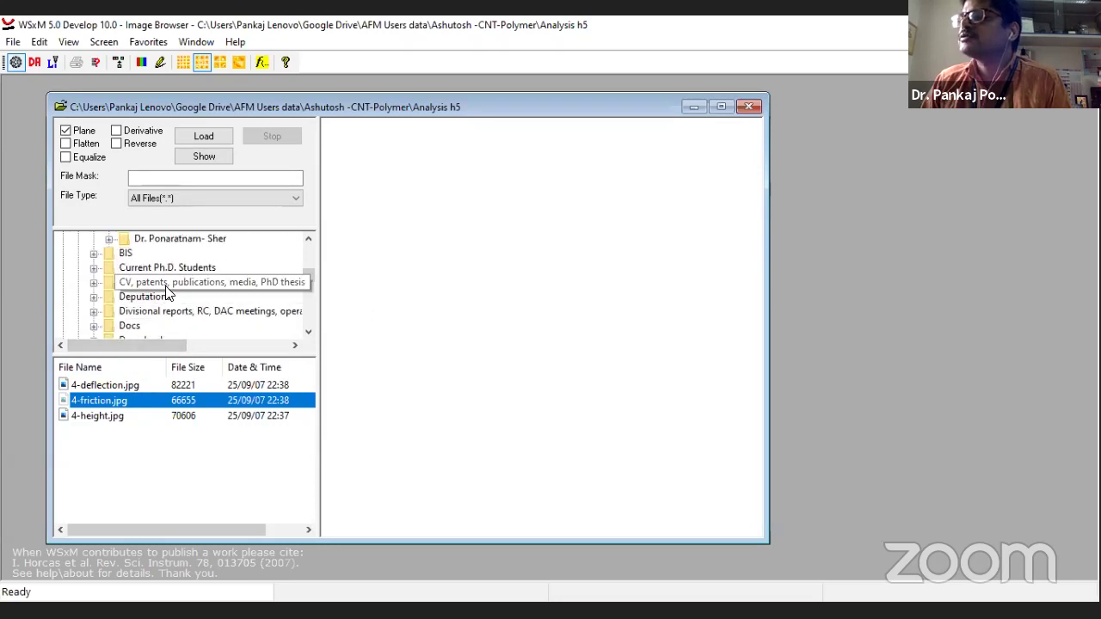
scroll(168, 292, "up", 1)
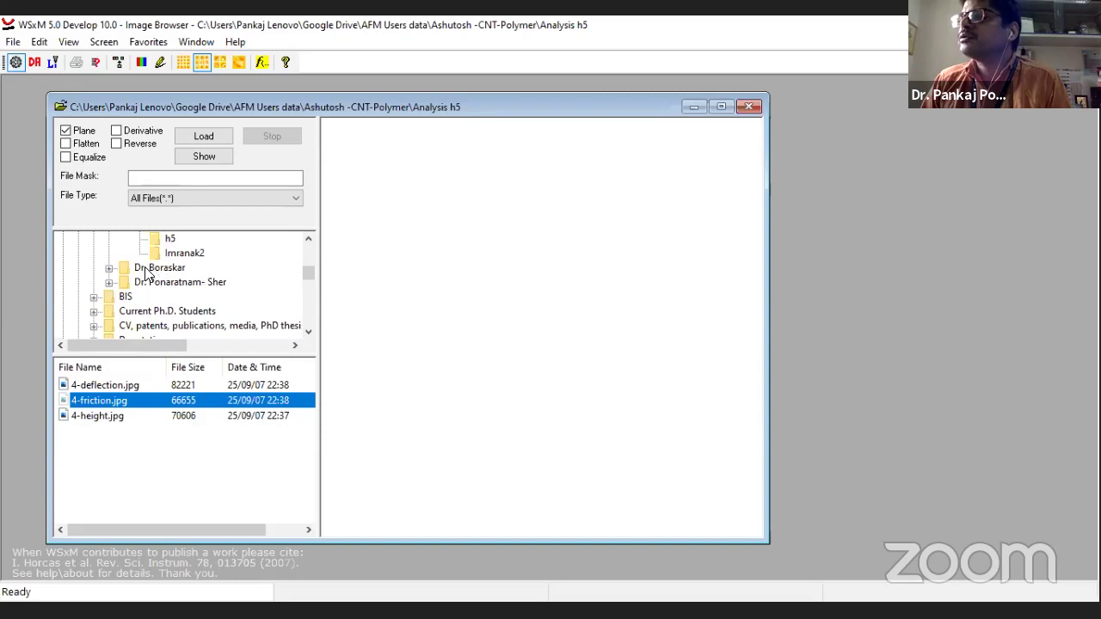
left_click(109, 269)
left_click(109, 268)
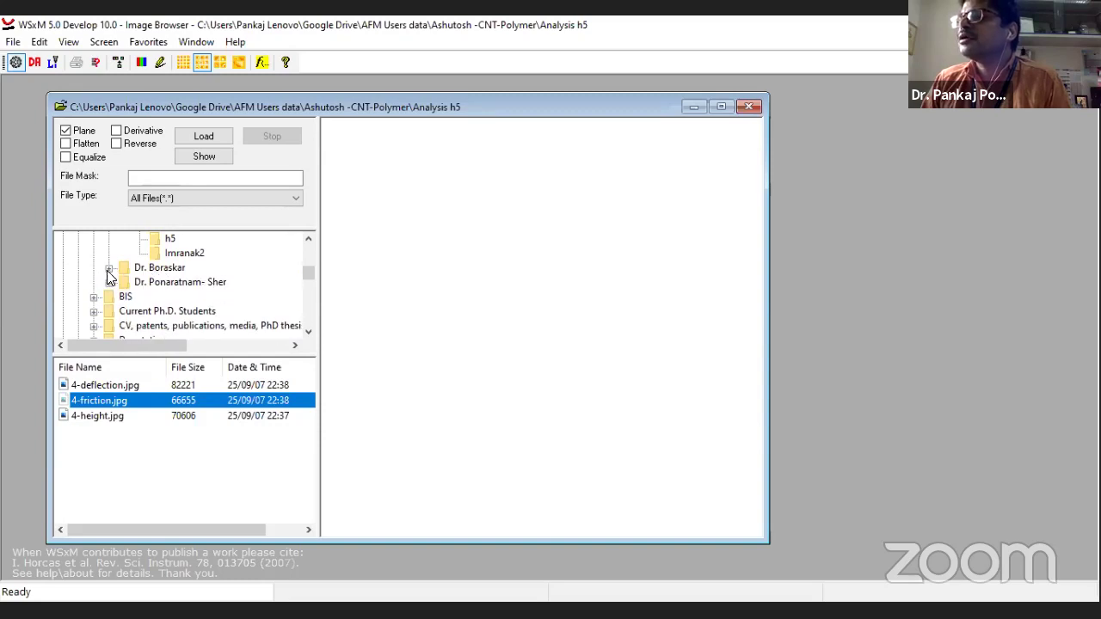
left_click(109, 268)
left_click(162, 284)
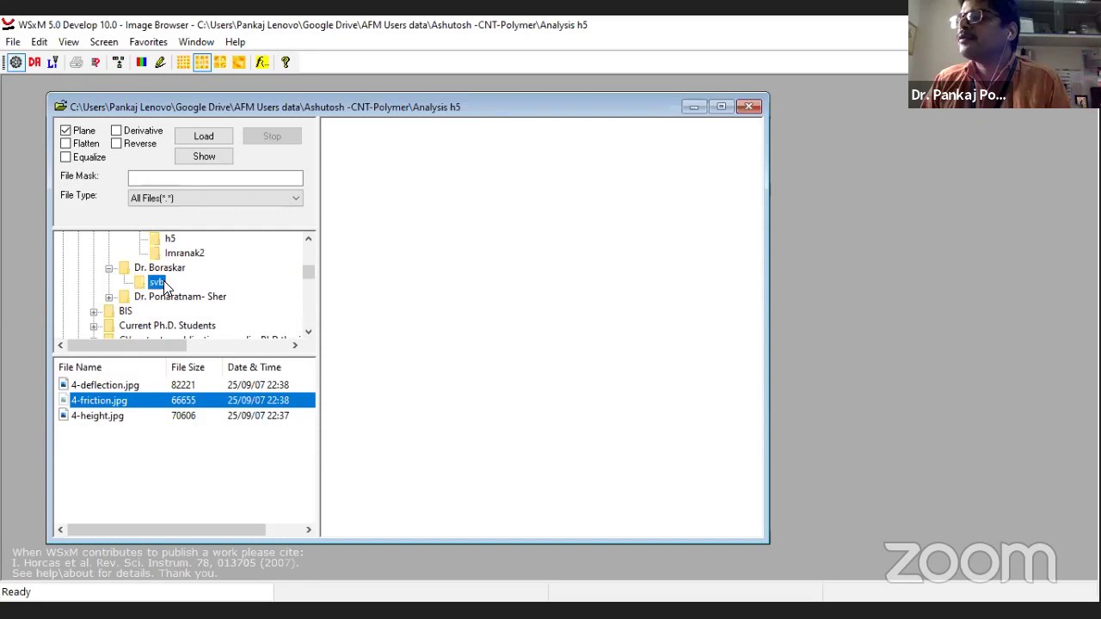
Step: Load svbsl10march.001 from the svb folder, extracting its multiple data images
scroll(157, 417, "down", 8)
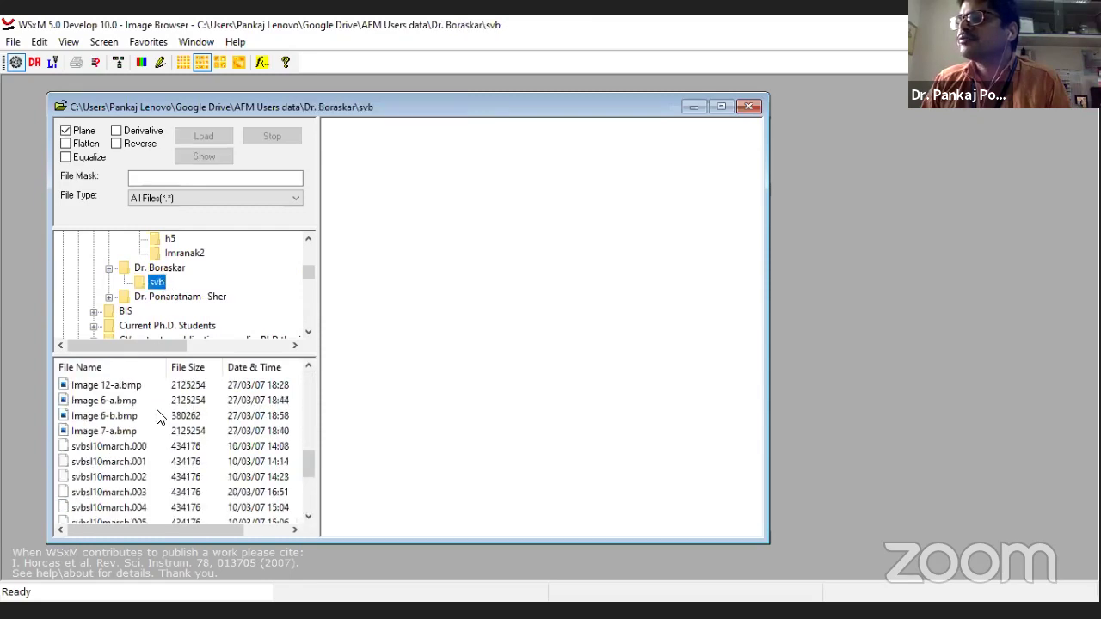
double_click(127, 462)
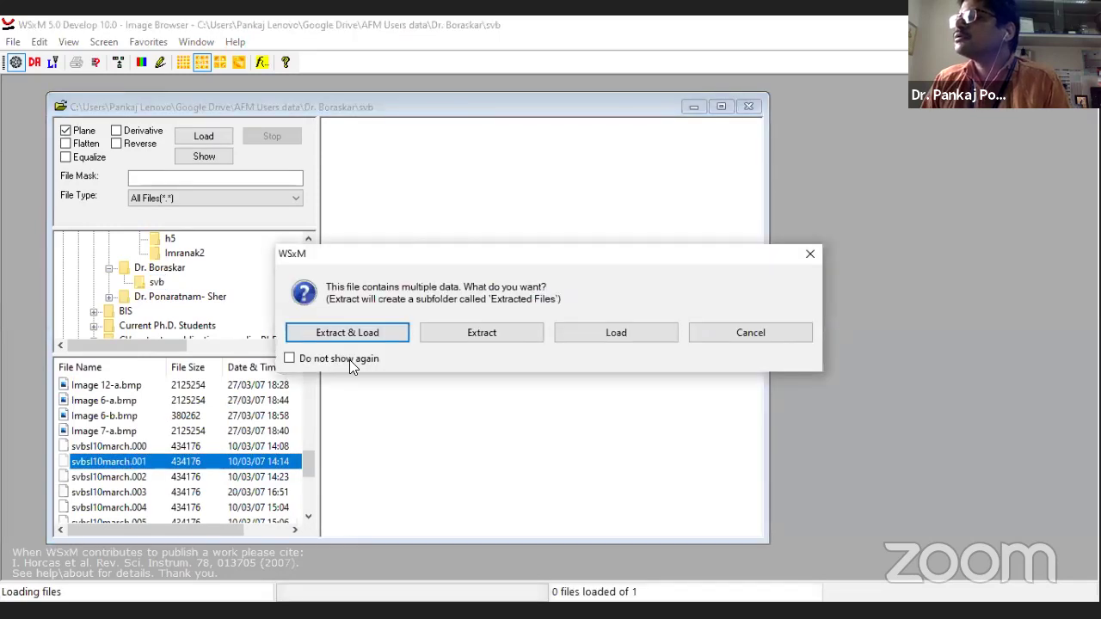
left_click(392, 333)
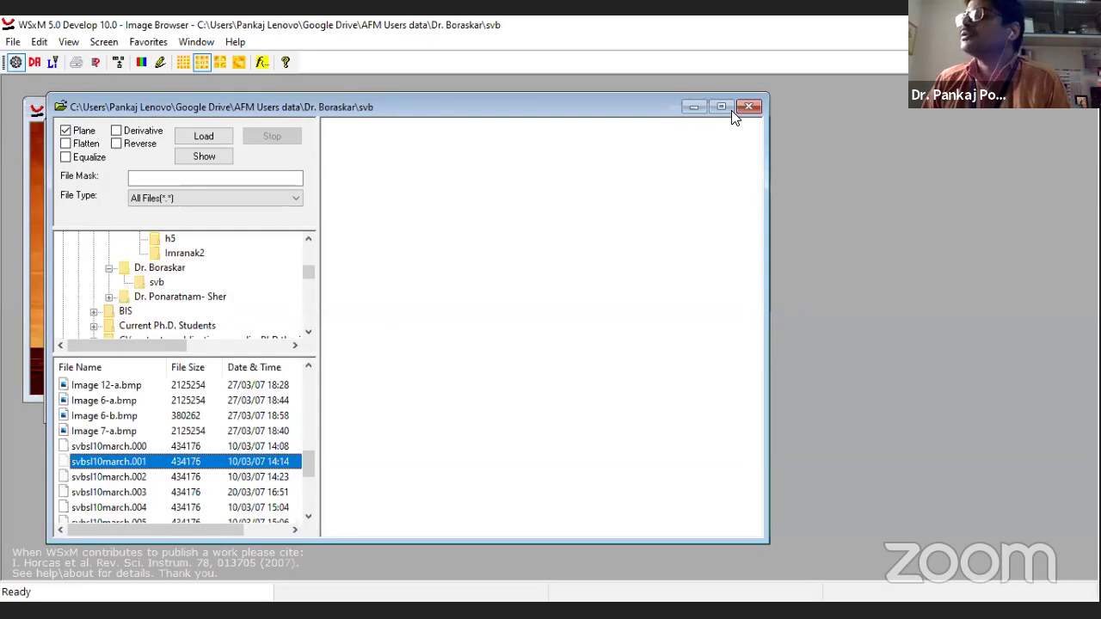
Step: Minimize the image browser and arrange the three svbsl10march images side by side in a row
left_click(695, 107)
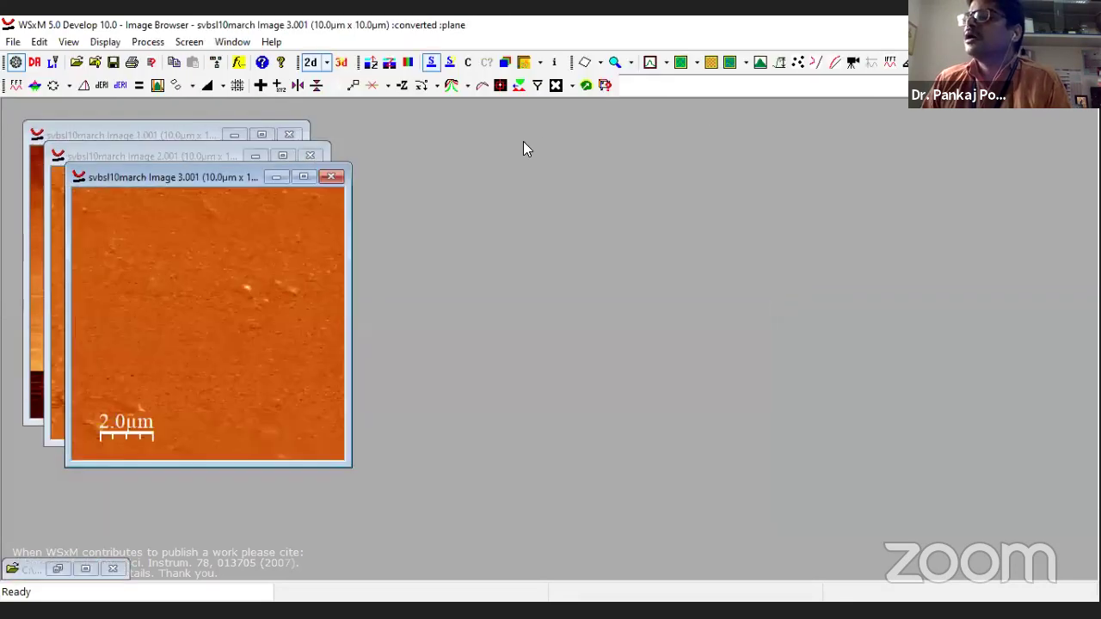
left_click_drag(220, 175, 772, 166)
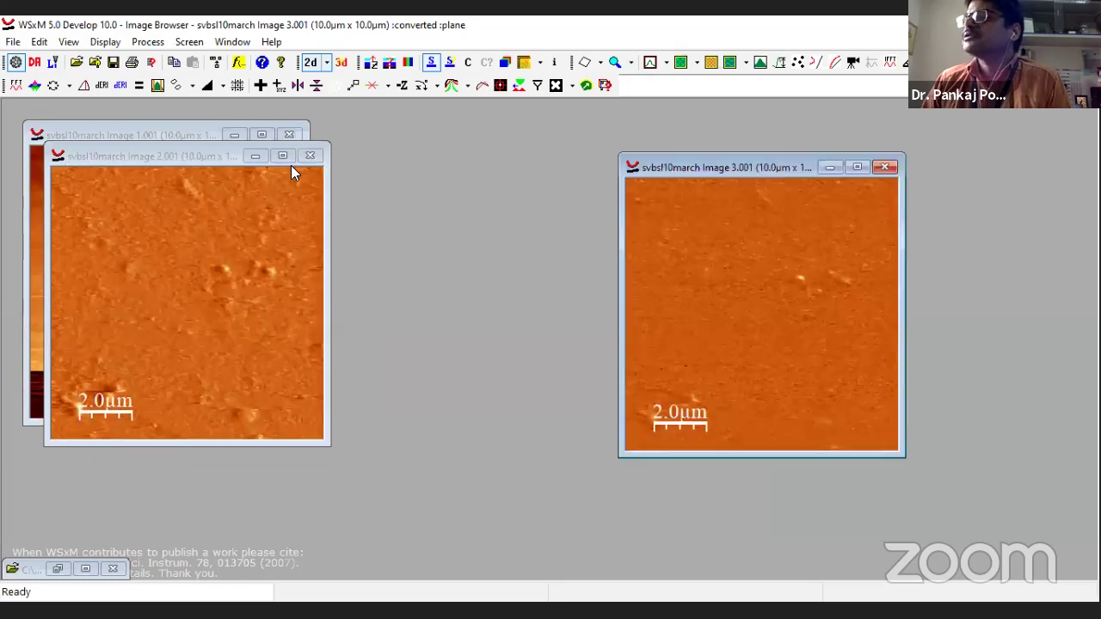
left_click(220, 163)
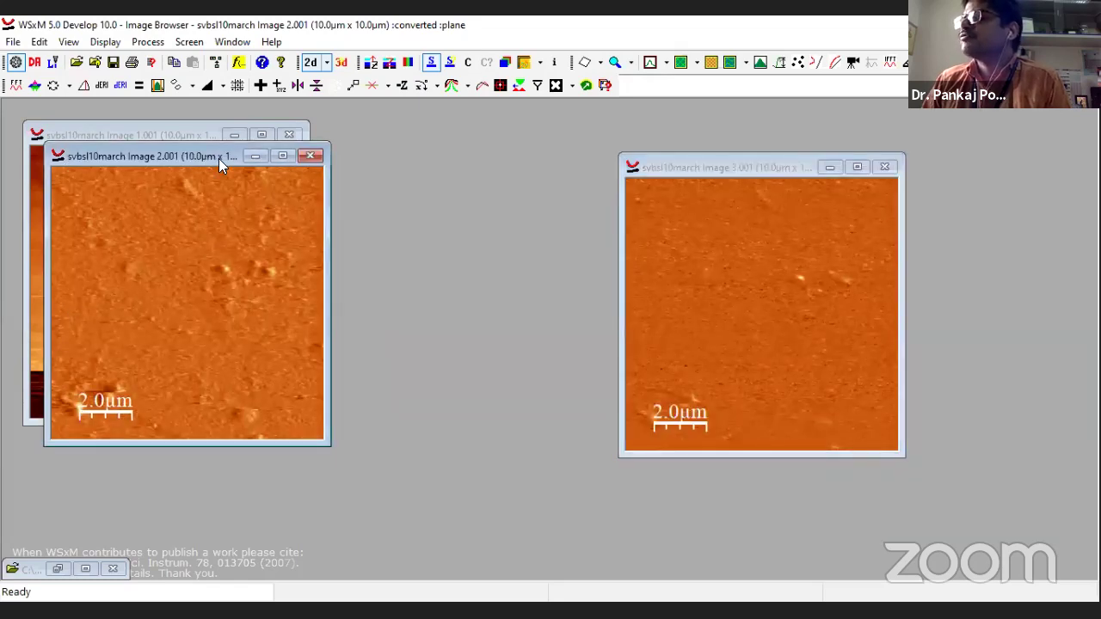
left_click_drag(219, 158, 492, 138)
left_click(676, 161)
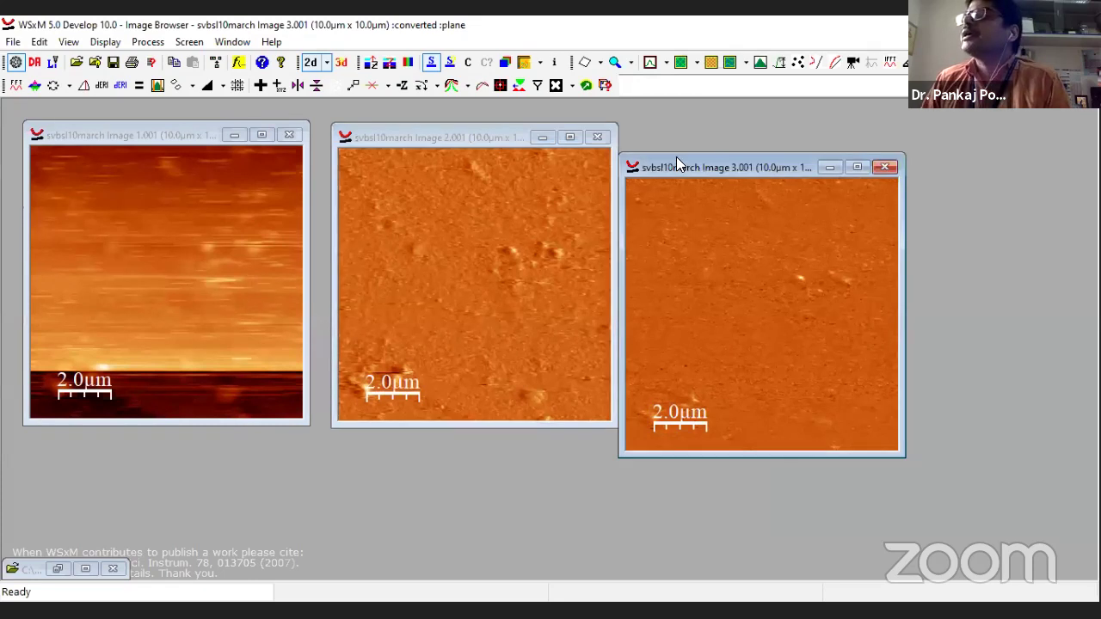
left_click_drag(676, 157, 706, 128)
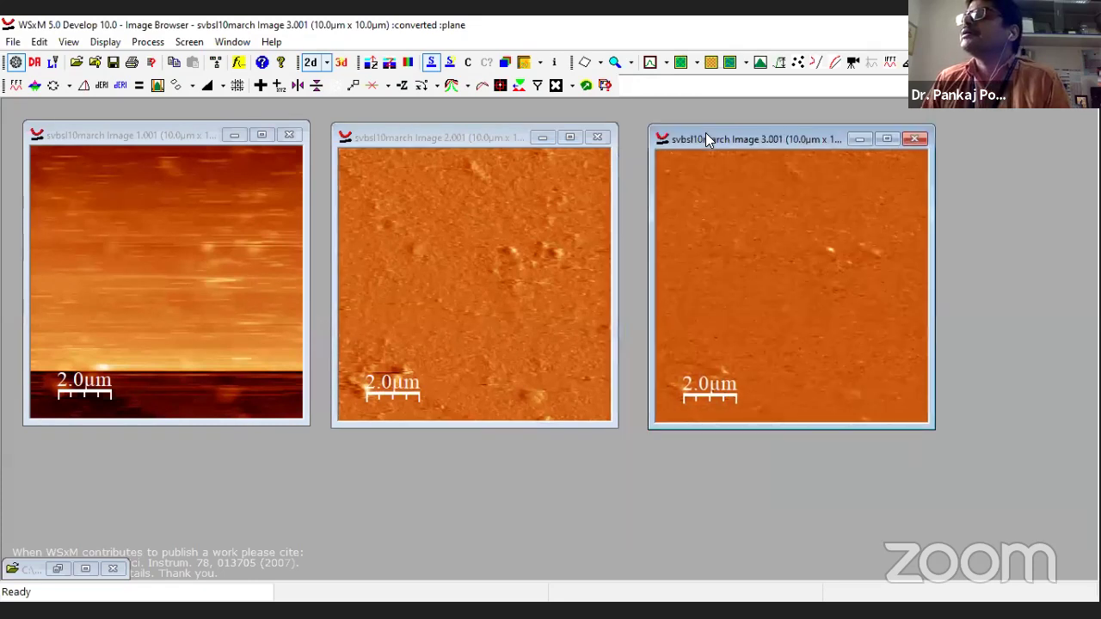
Step: Render svbsl10march Image 3.001 in 3D with the preset settings and maximize its window
left_click(342, 65)
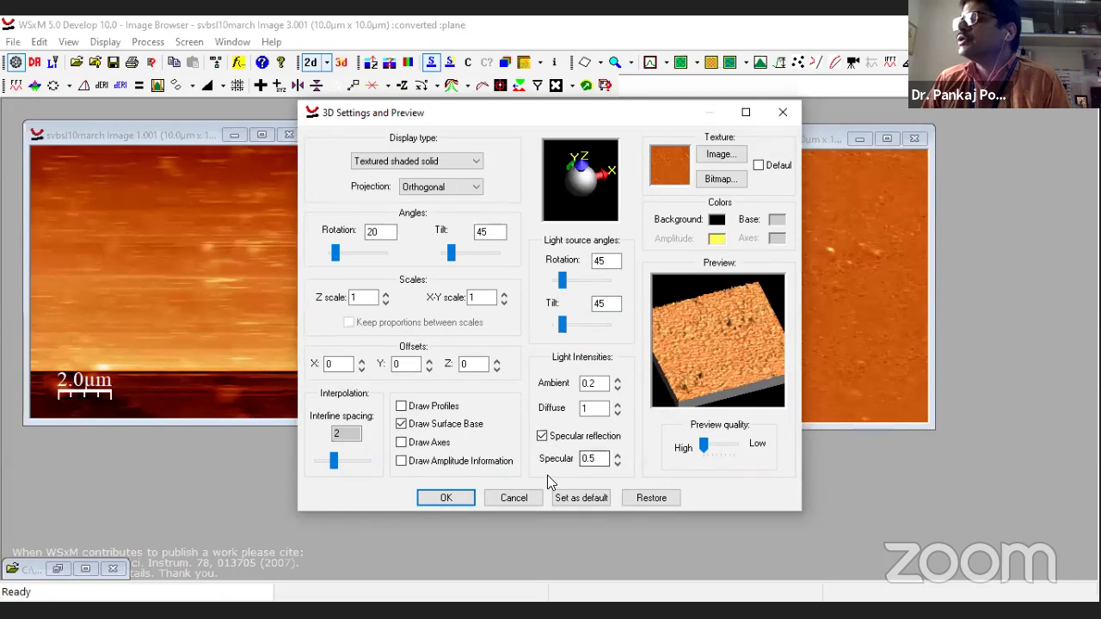
left_click(446, 500)
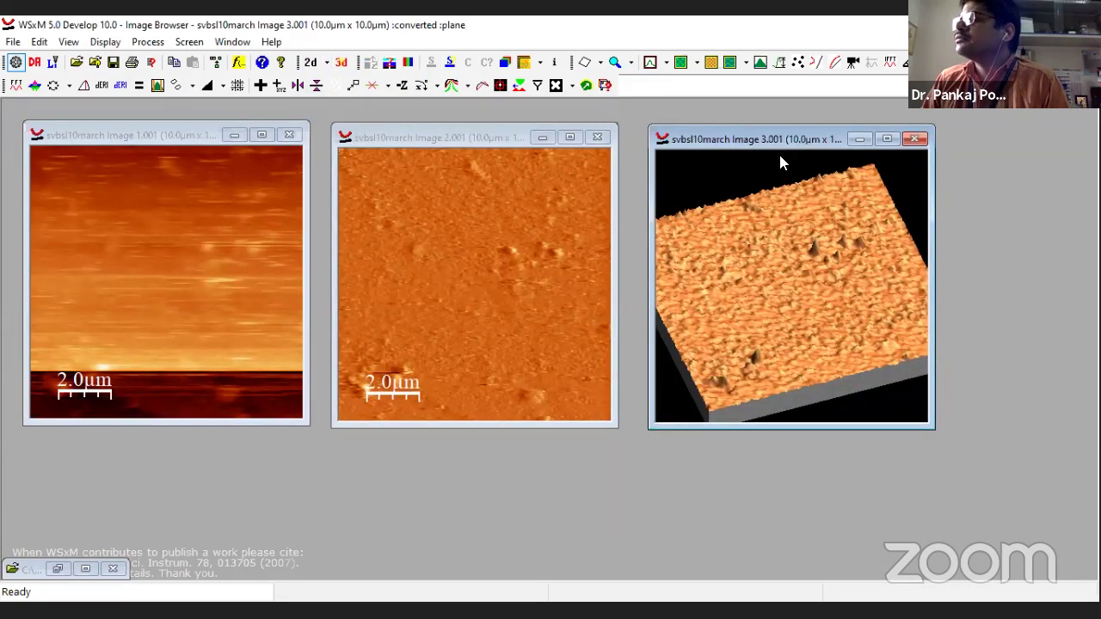
left_click_drag(883, 144, 735, 153)
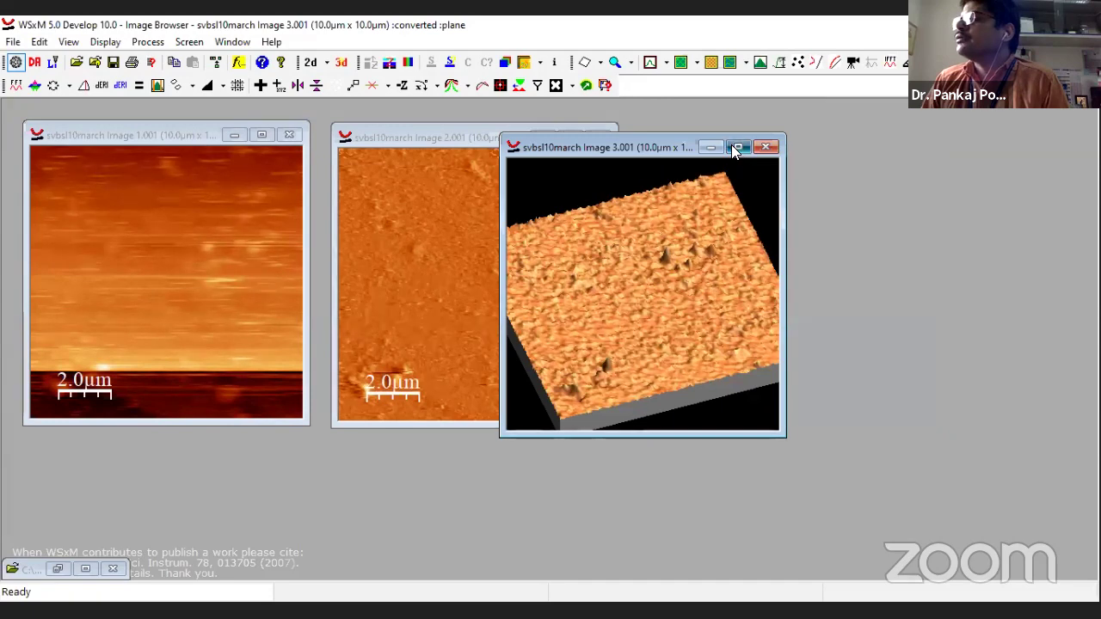
left_click(735, 148)
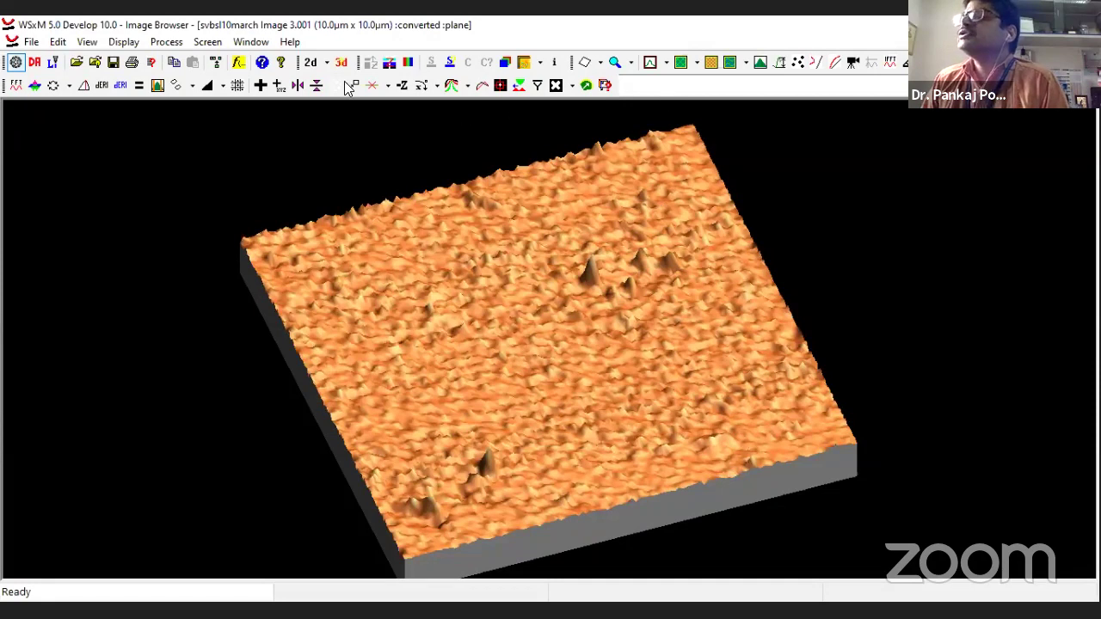
Step: Try light source angles of rotation 131 and tilt 6 from the 2D view, then render in 3D with the settings restored
left_click(313, 63)
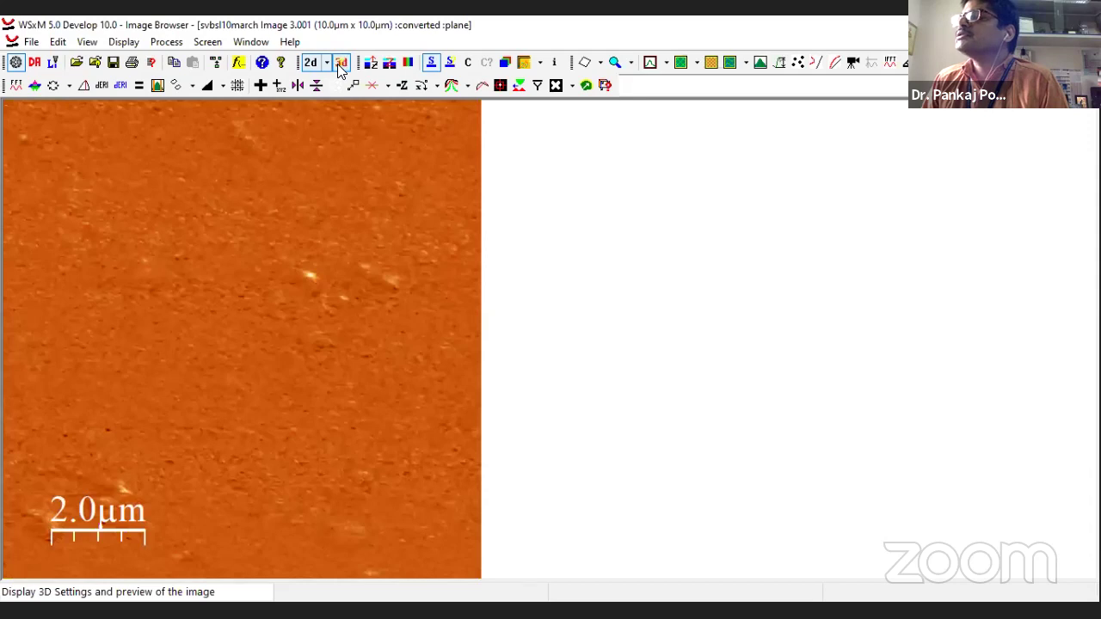
left_click(341, 63)
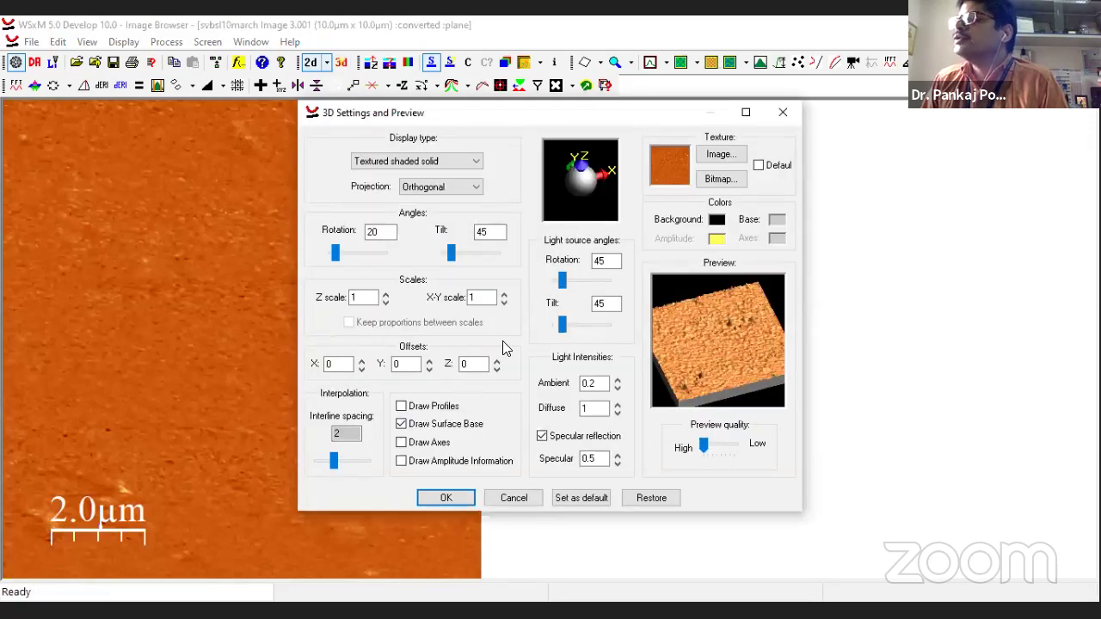
mouse_move(562, 281)
left_mouse_down()
mouse_move(590, 281)
mouse_move(568, 291)
mouse_move(563, 277)
mouse_move(576, 284)
left_mouse_up()
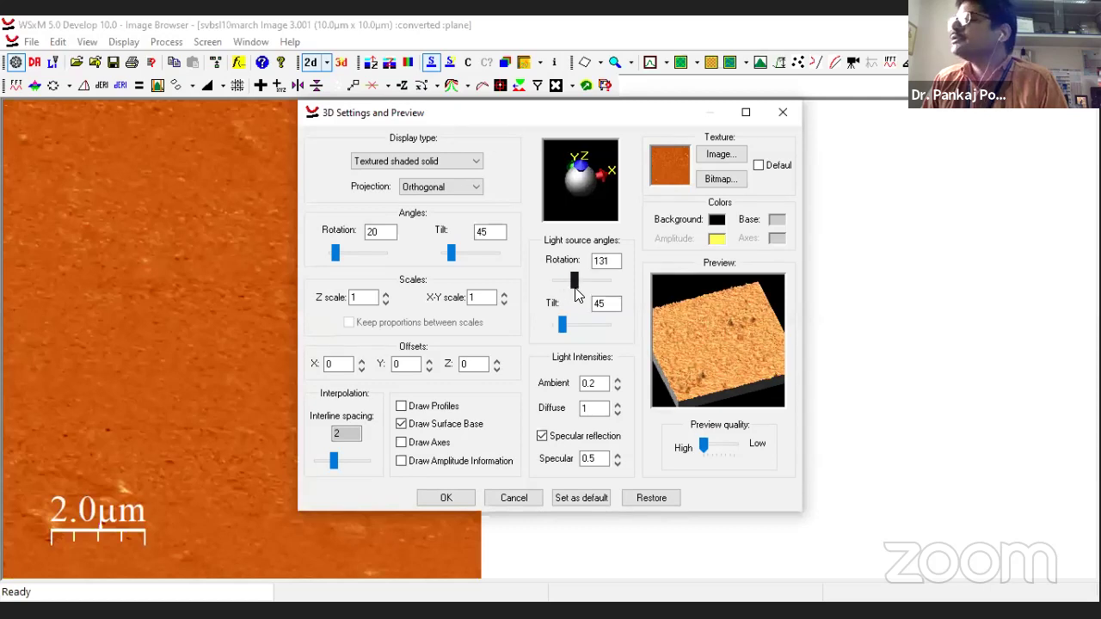
mouse_move(563, 323)
left_mouse_down()
mouse_move(583, 323)
mouse_move(560, 336)
left_mouse_up()
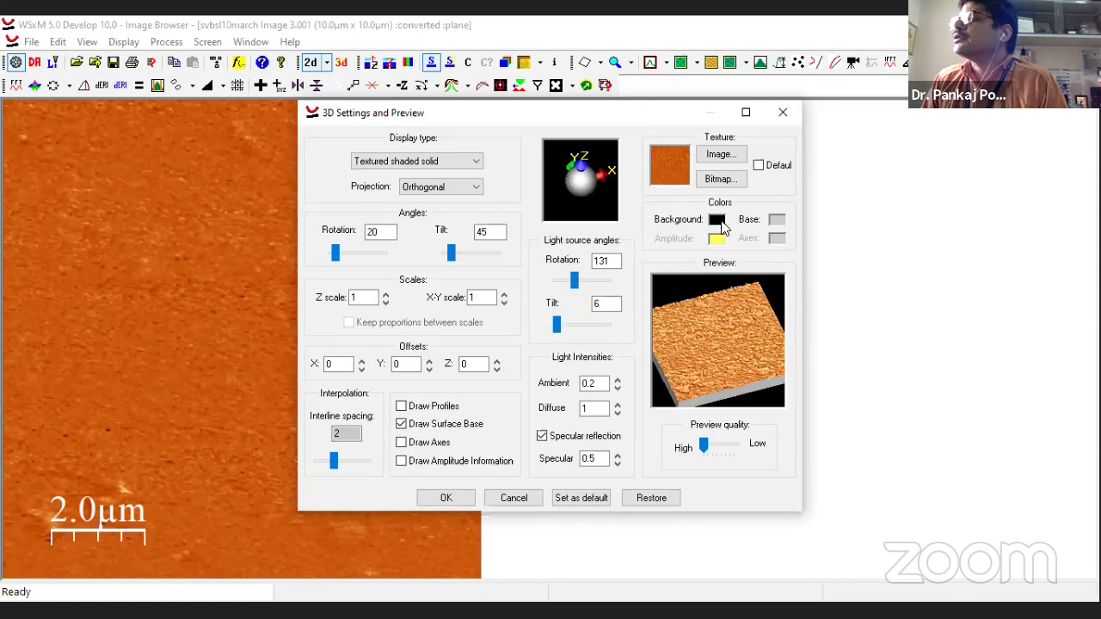
left_click(650, 499)
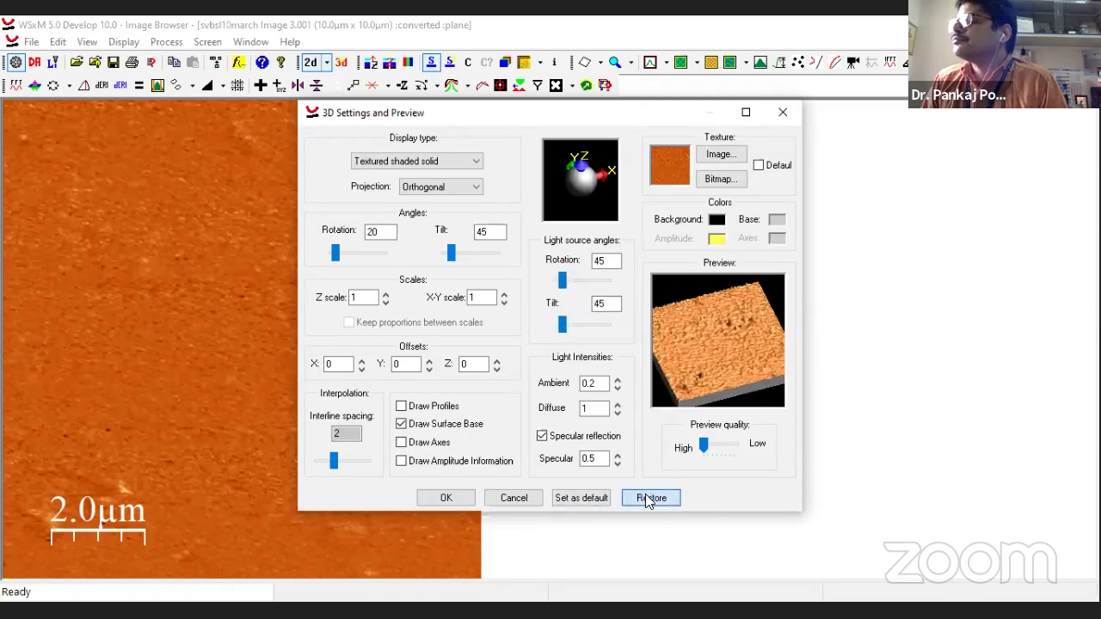
left_click(449, 499)
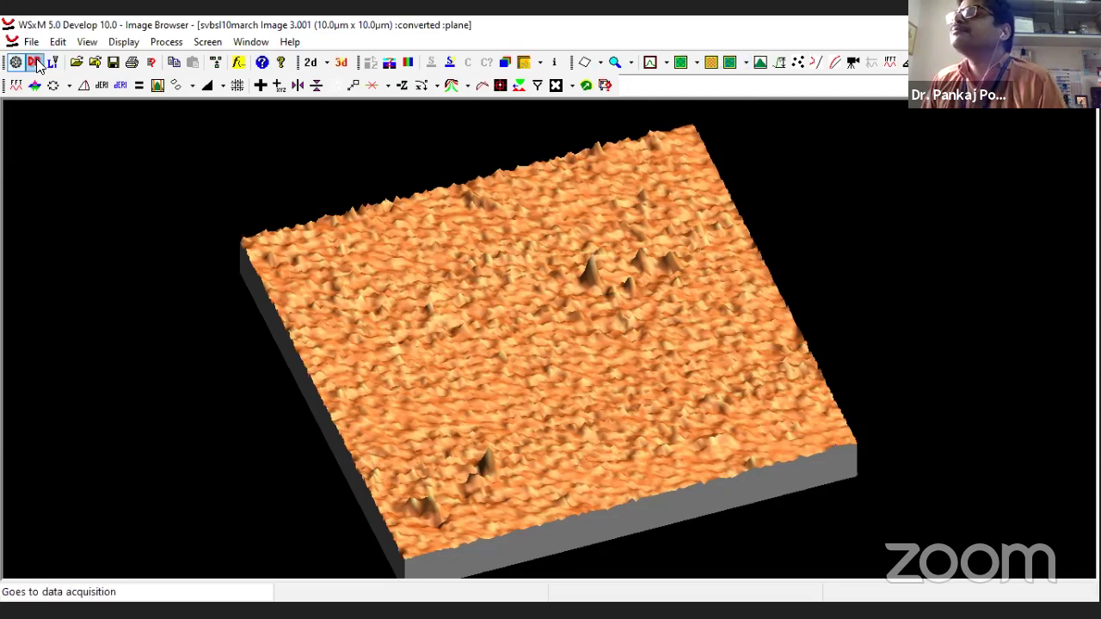
left_click(223, 86)
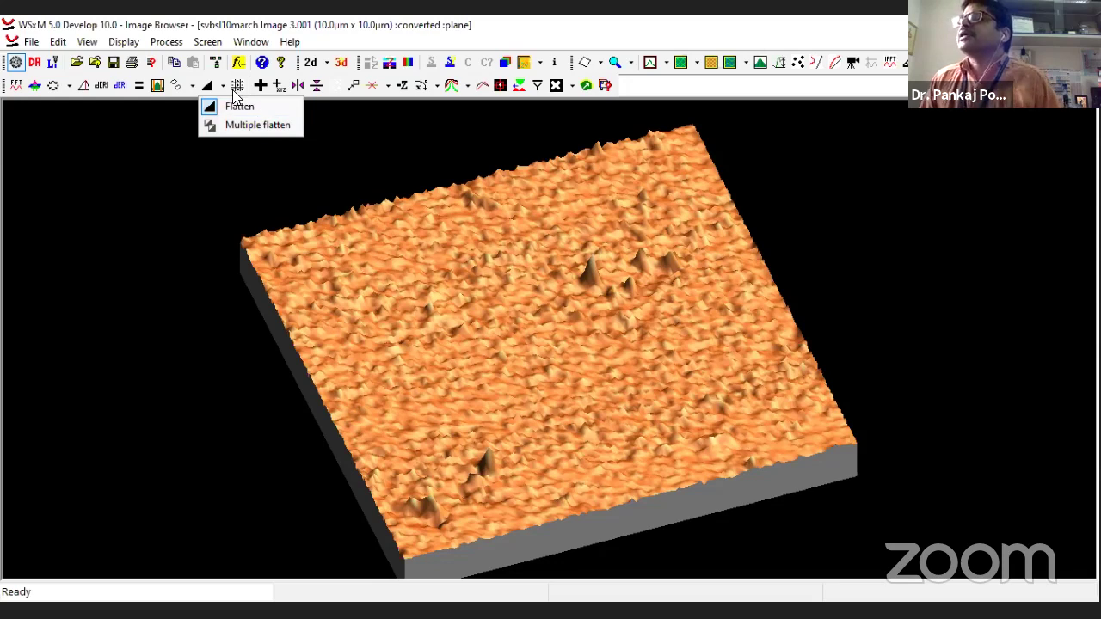
left_click(335, 136)
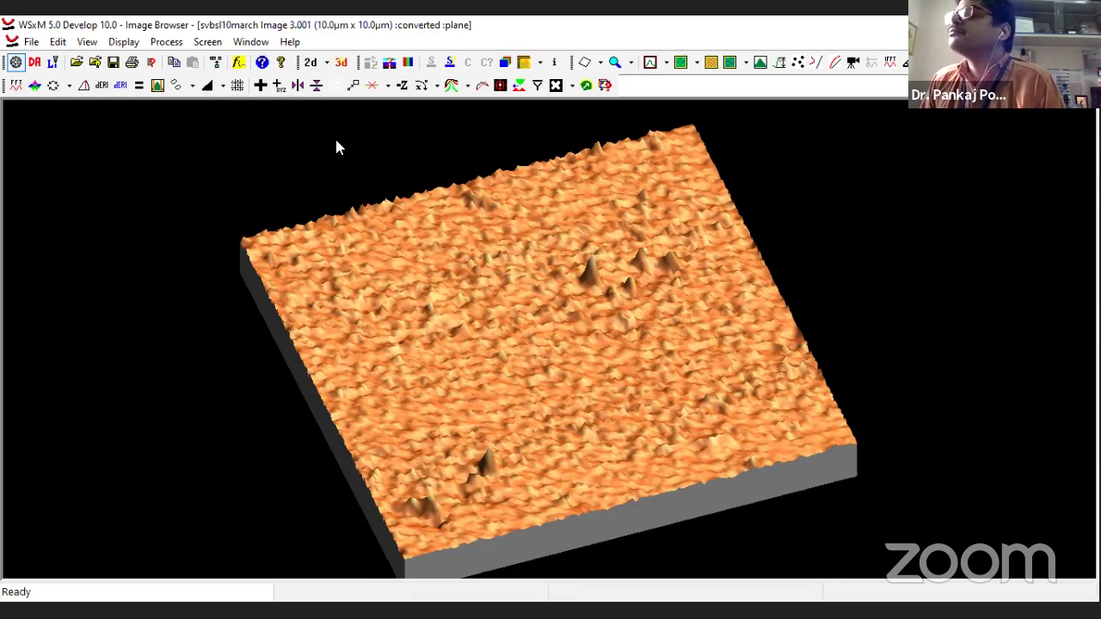